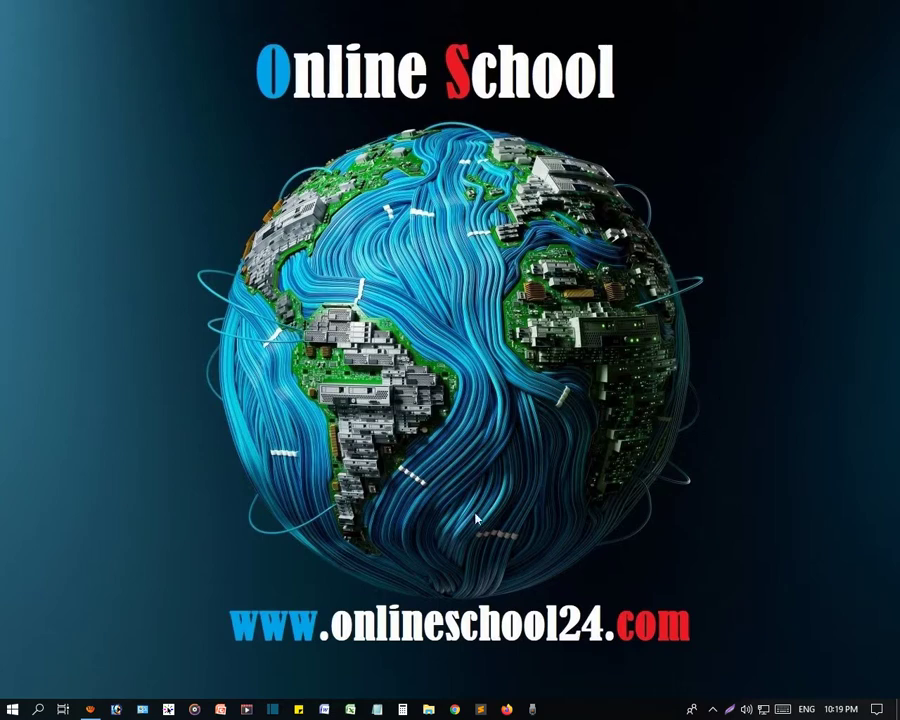
Launch Microsoft PowerPoint 2007 from the Start menu search.
{"action": "left_click", "coordinate": [12, 709]}
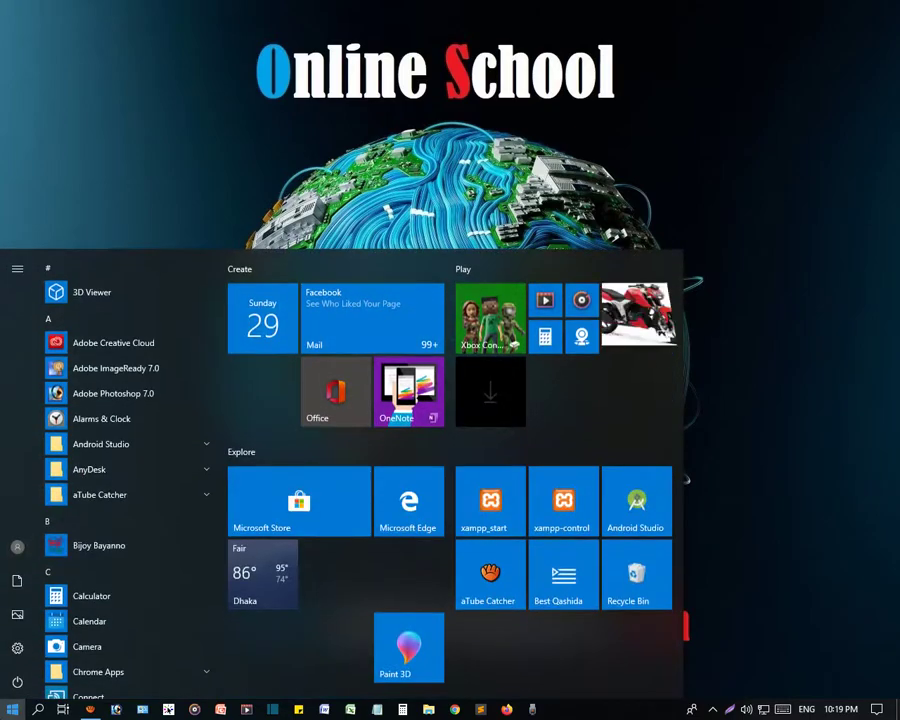
{"action": "type", "text": "p"}
{"action": "key", "text": "Return"}
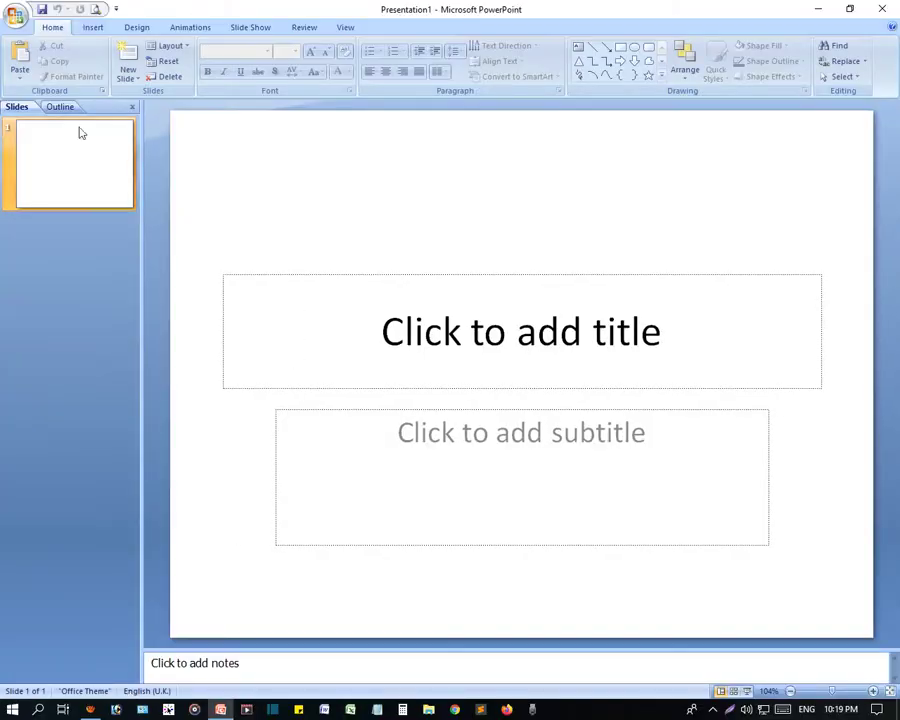
Open Online School.pptx from the recent documents list.
{"action": "left_click", "coordinate": [16, 15]}
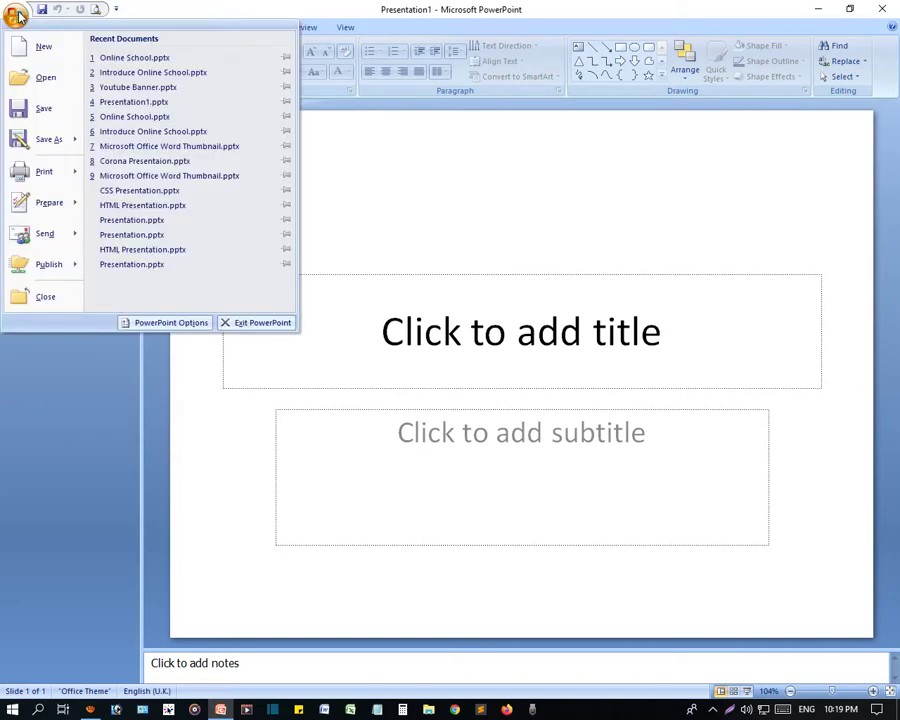
{"action": "left_click", "coordinate": [150, 59]}
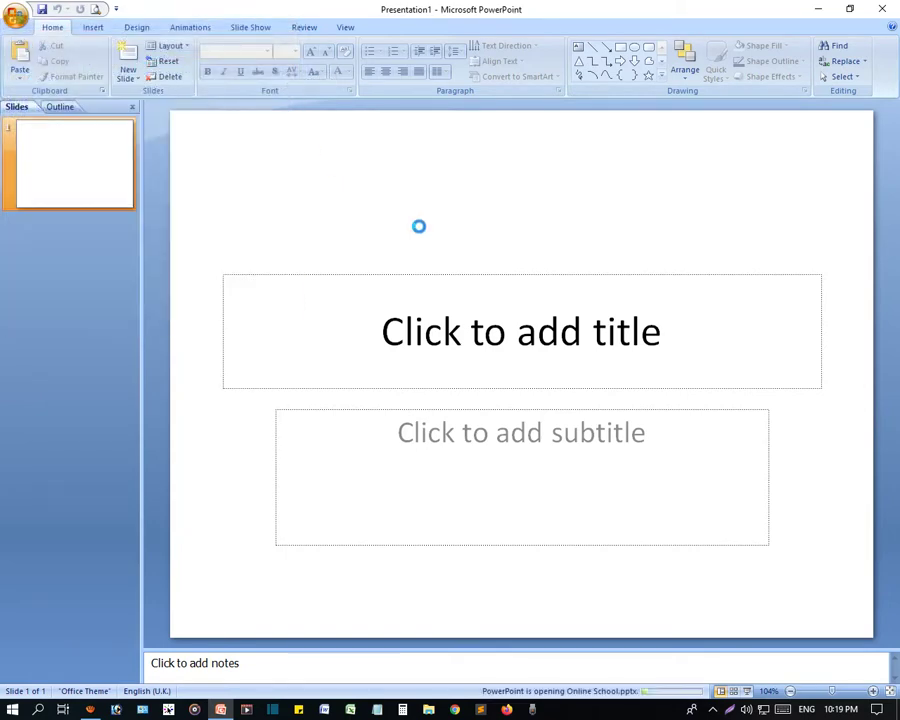
{"action": "scroll", "coordinate": [70, 338], "scroll_direction": "down", "scroll_amount": 6}
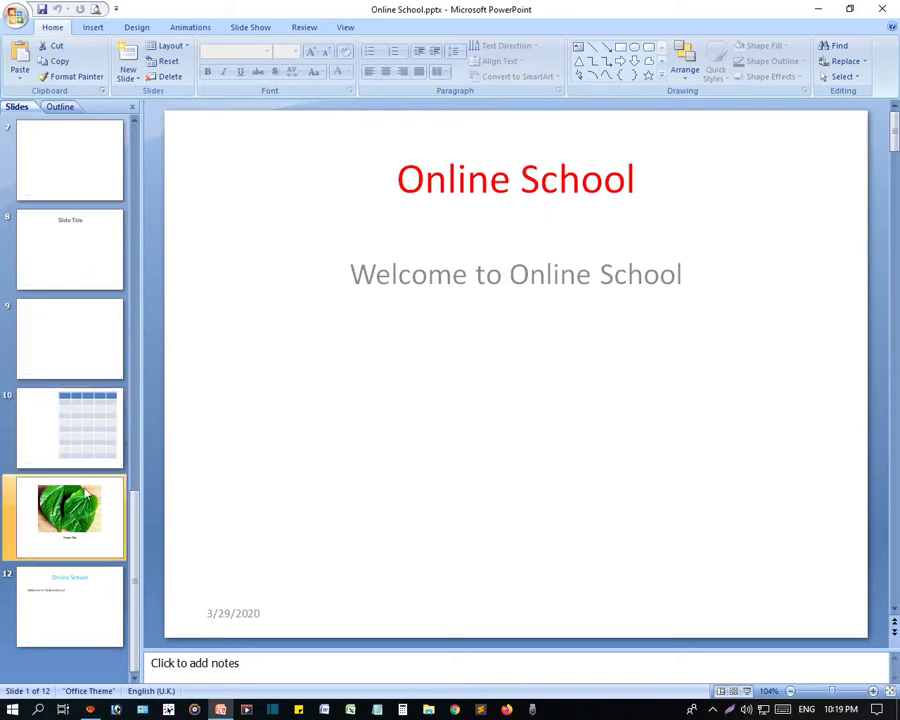
{"action": "scroll", "coordinate": [60, 566], "scroll_direction": "up", "scroll_amount": 6}
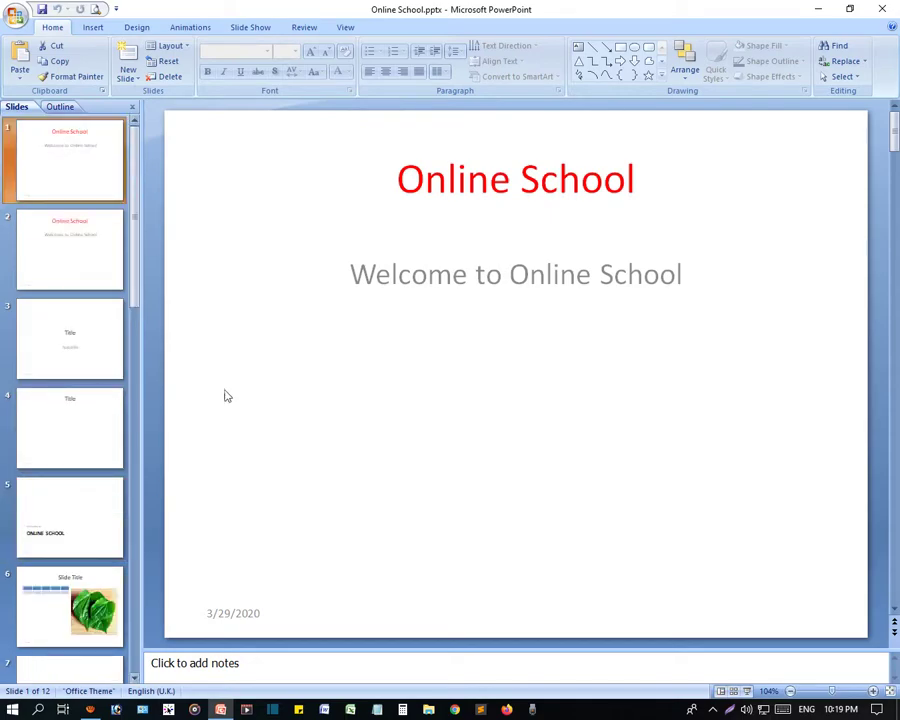
Delete slides 2 onward, leaving only the 'Online School' title slide.
{"action": "left_click", "coordinate": [68, 270]}
{"action": "key", "text": "Delete"}
{"action": "key", "text": "Delete"}
{"action": "key", "text": "Delete"}
{"action": "key", "text": "Delete"}
{"action": "key", "text": "Delete"}
{"action": "key", "text": "Delete"}
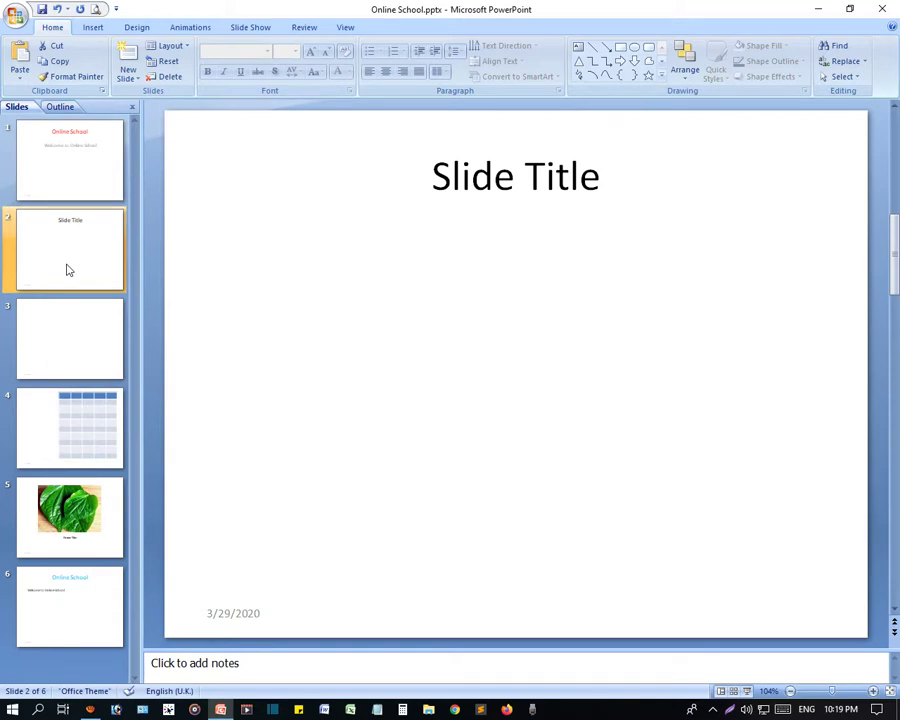
{"action": "key", "text": "Delete"}
{"action": "key", "text": "Delete"}
{"action": "key", "text": "Delete"}
{"action": "key", "text": "Delete"}
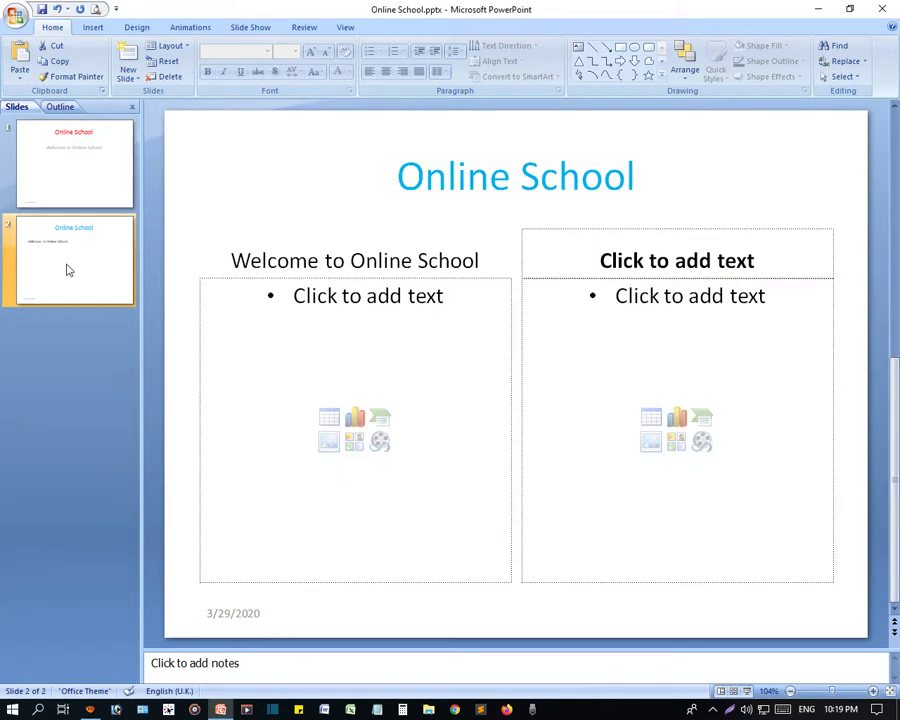
{"action": "key", "text": "Delete"}
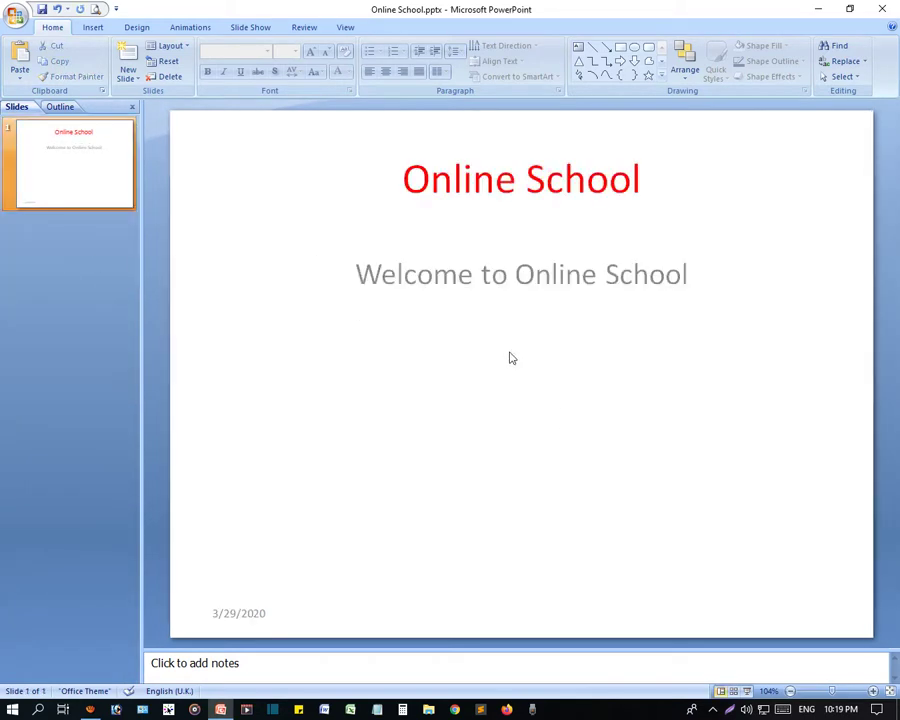
{"action": "left_click", "coordinate": [413, 184]}
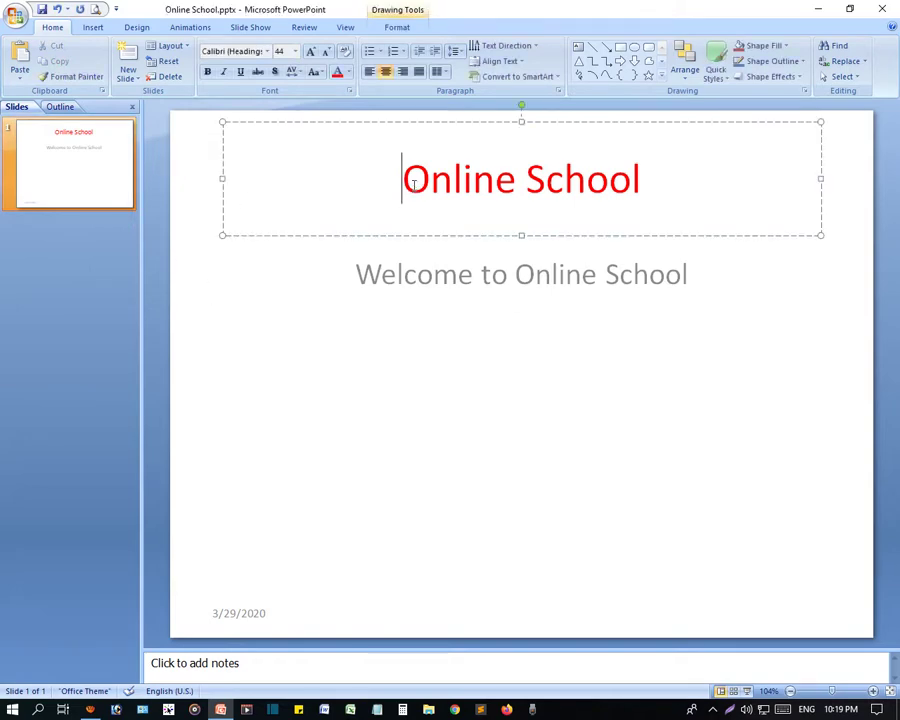
{"action": "left_click", "coordinate": [437, 419]}
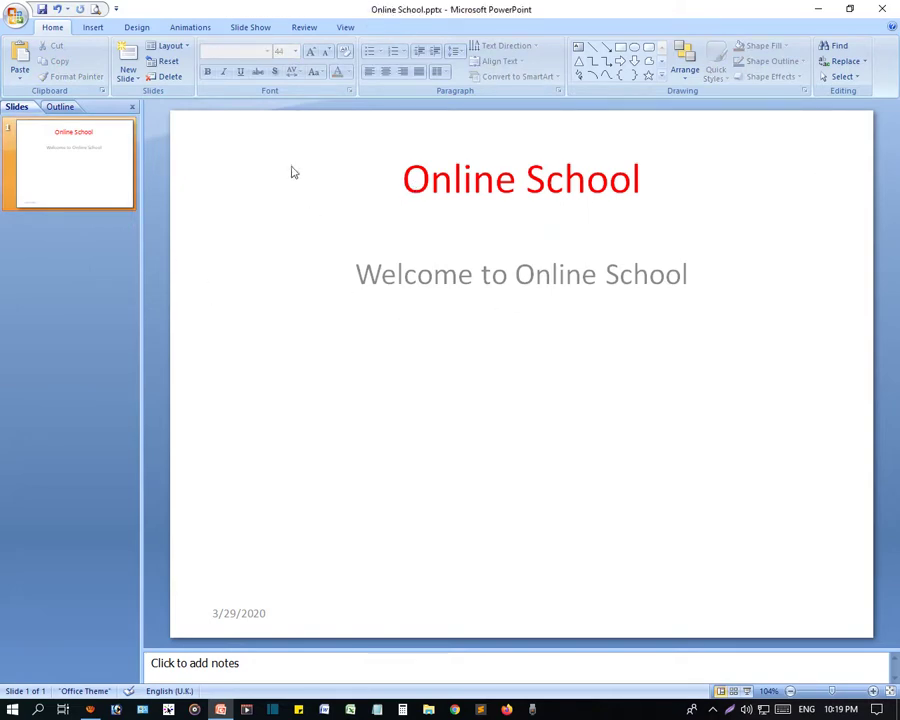
{"action": "left_click", "coordinate": [642, 182]}
{"action": "left_click_drag", "start_coordinate": [677, 175], "coordinate": [417, 178]}
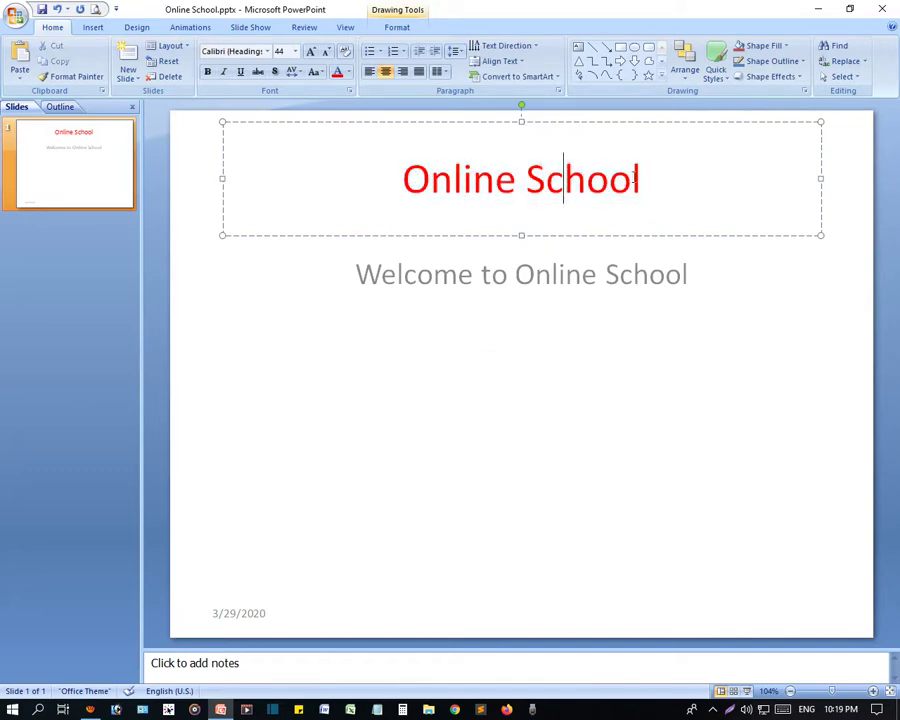
{"action": "double_click", "coordinate": [560, 180]}
{"action": "triple_click", "coordinate": [416, 178]}
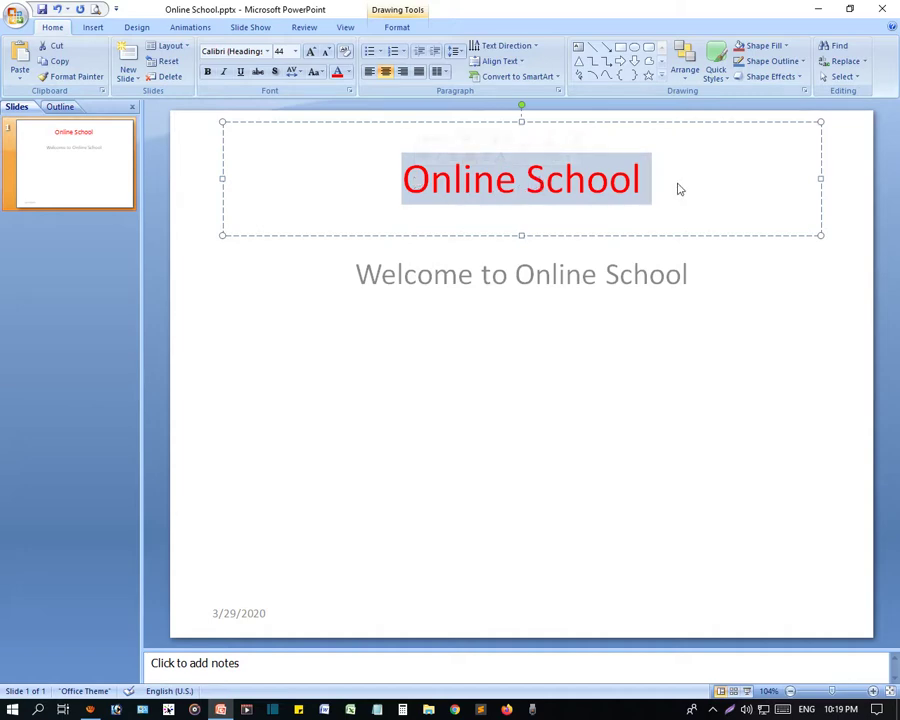
{"action": "left_click_drag", "start_coordinate": [645, 184], "coordinate": [418, 180]}
Select the 'Welcome to Online School' subtitle and set it in Coventry Garden.
{"action": "left_click", "coordinate": [625, 252]}
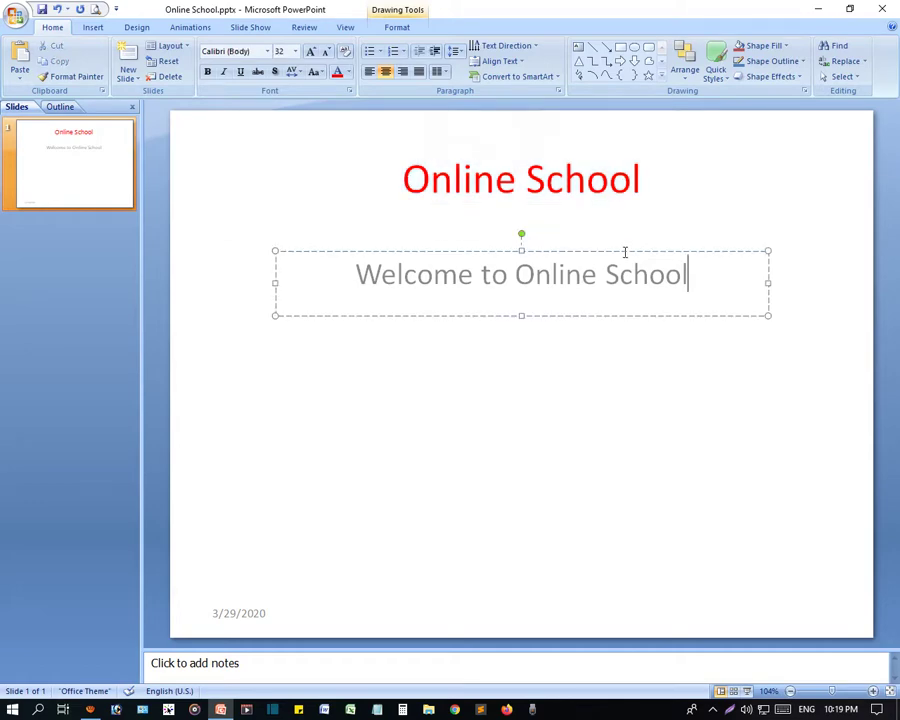
{"action": "left_click_drag", "start_coordinate": [633, 271], "coordinate": [408, 277]}
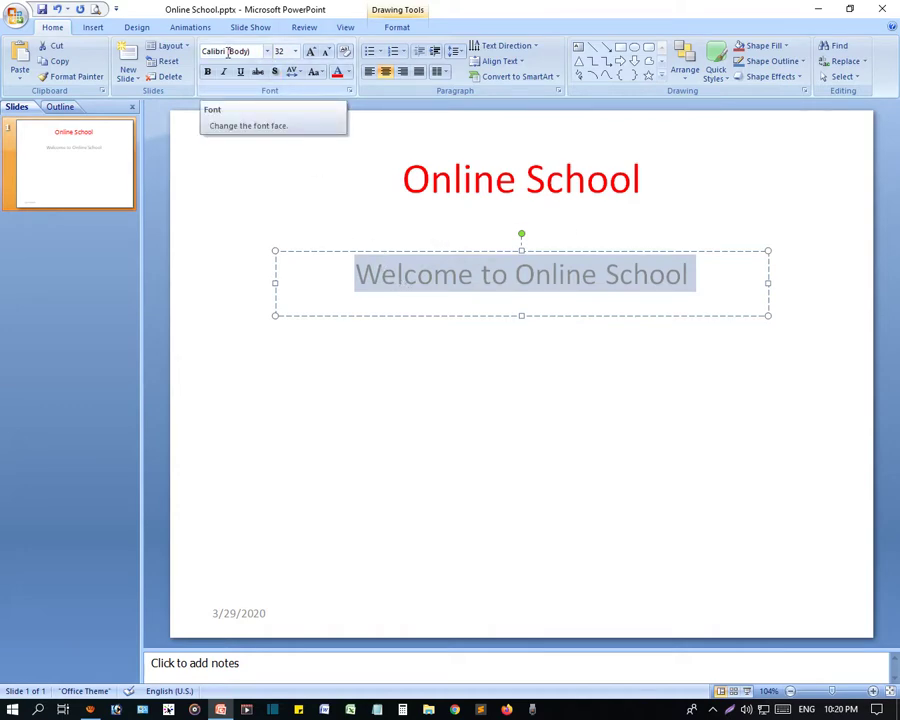
{"action": "left_click", "coordinate": [267, 52]}
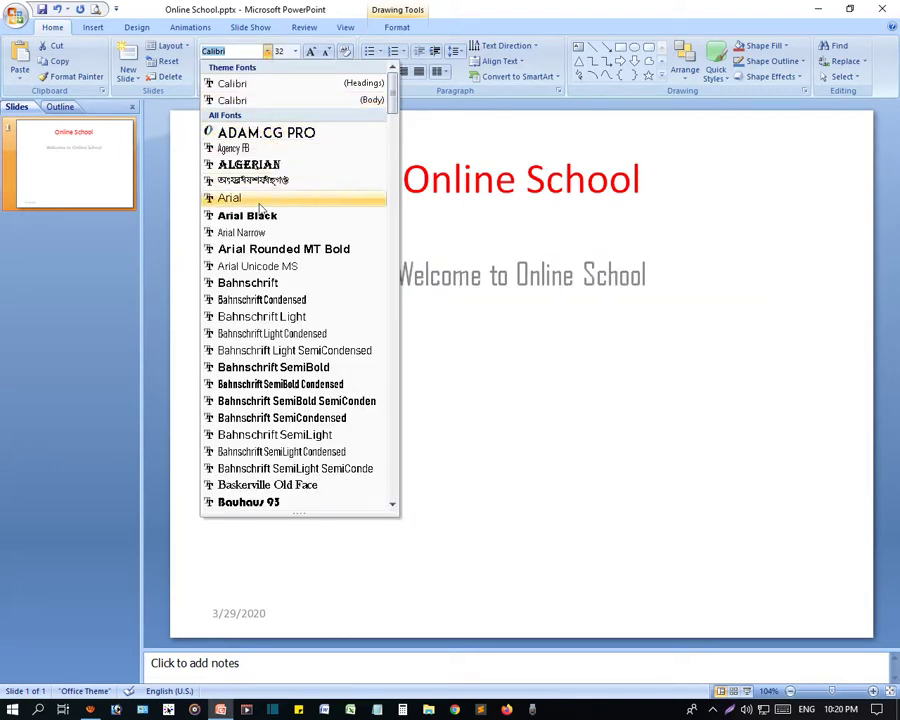
{"action": "scroll", "coordinate": [257, 292], "scroll_direction": "down", "scroll_amount": 6}
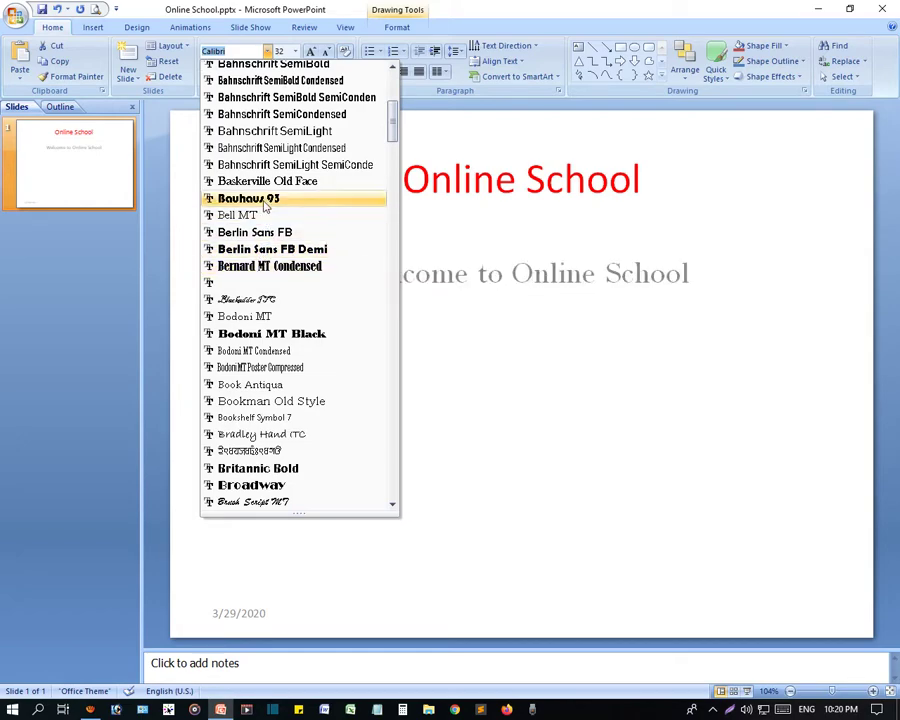
{"action": "scroll", "coordinate": [249, 265], "scroll_direction": "down", "scroll_amount": 8}
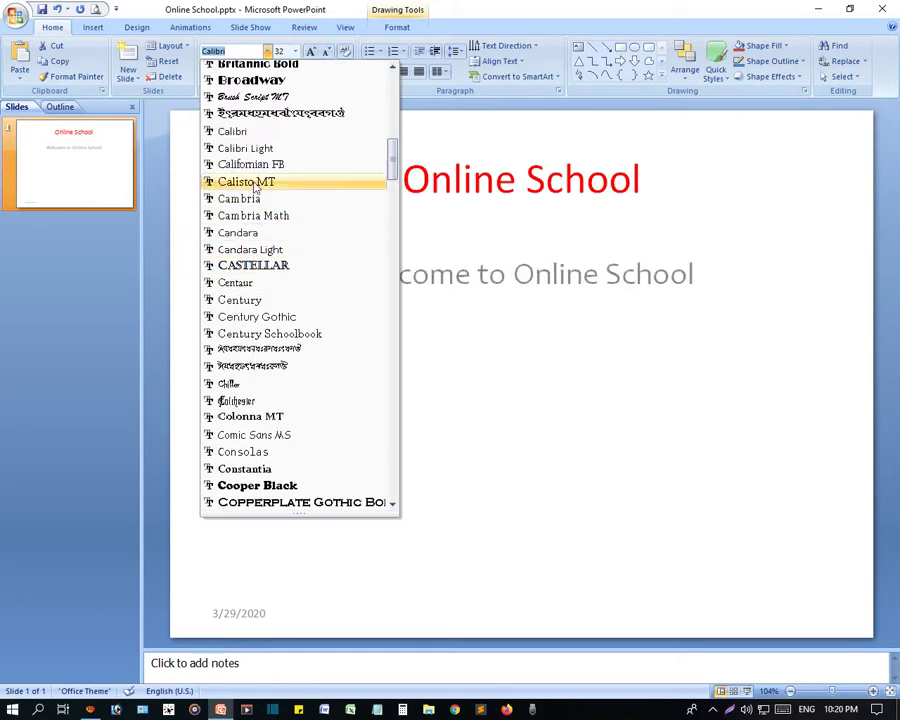
{"action": "scroll", "coordinate": [215, 185], "scroll_direction": "down", "scroll_amount": 6}
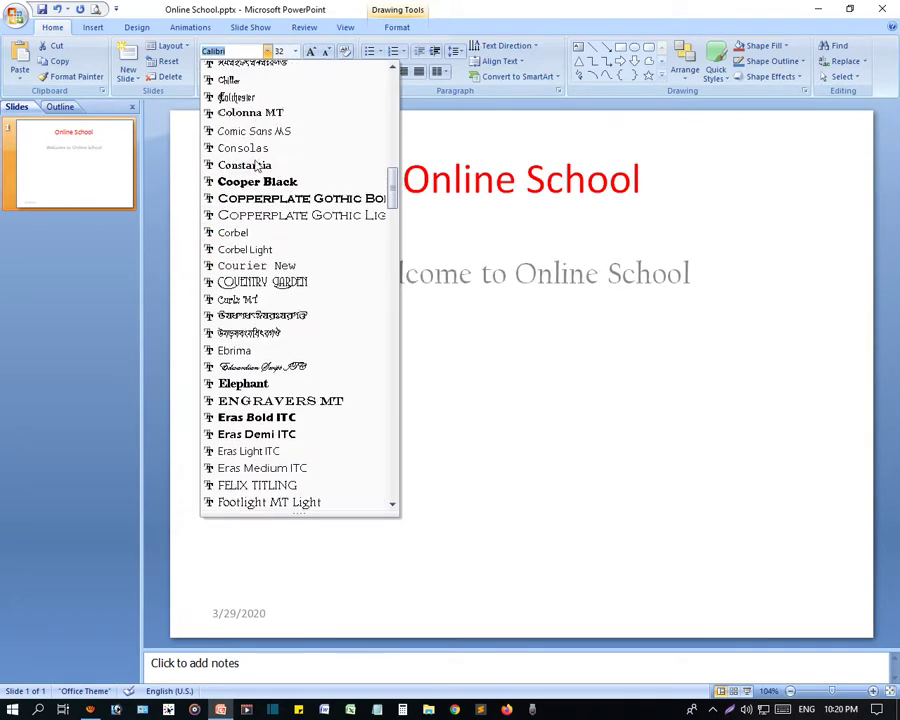
{"action": "left_click", "coordinate": [263, 283]}
{"action": "left_click", "coordinate": [467, 292]}
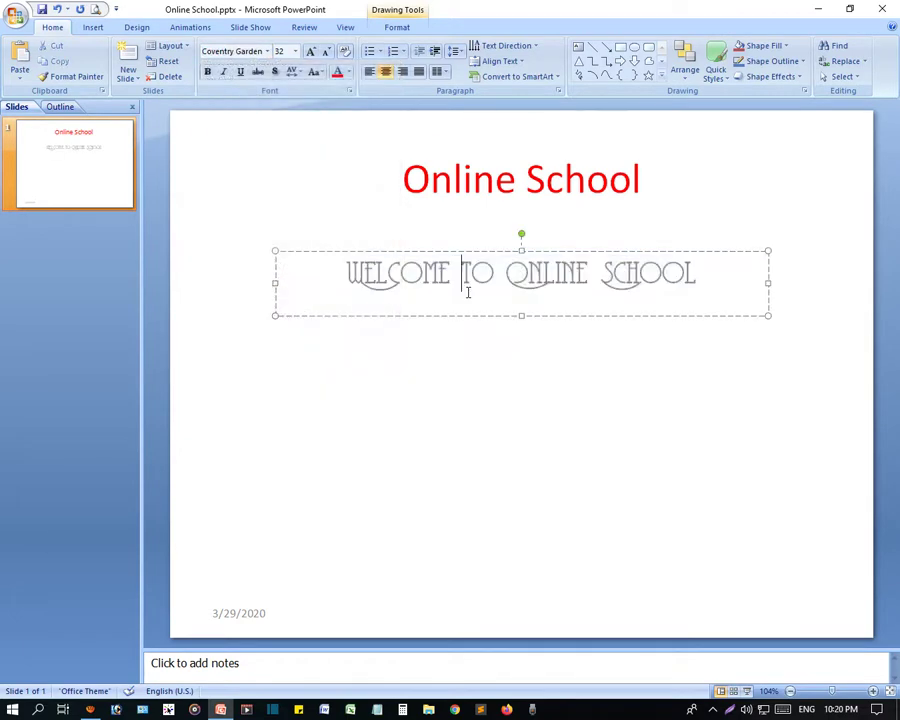
{"action": "left_click_drag", "start_coordinate": [690, 275], "coordinate": [346, 275]}
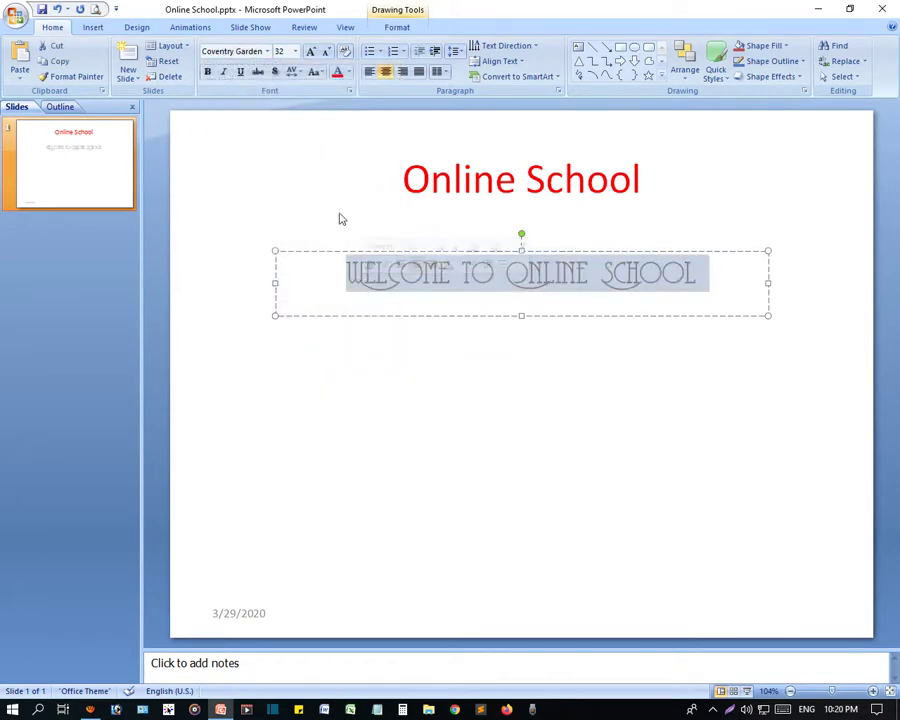
Set the subtitle to size 44 and stretch its box toward both slide edges.
{"action": "left_click", "coordinate": [295, 51]}
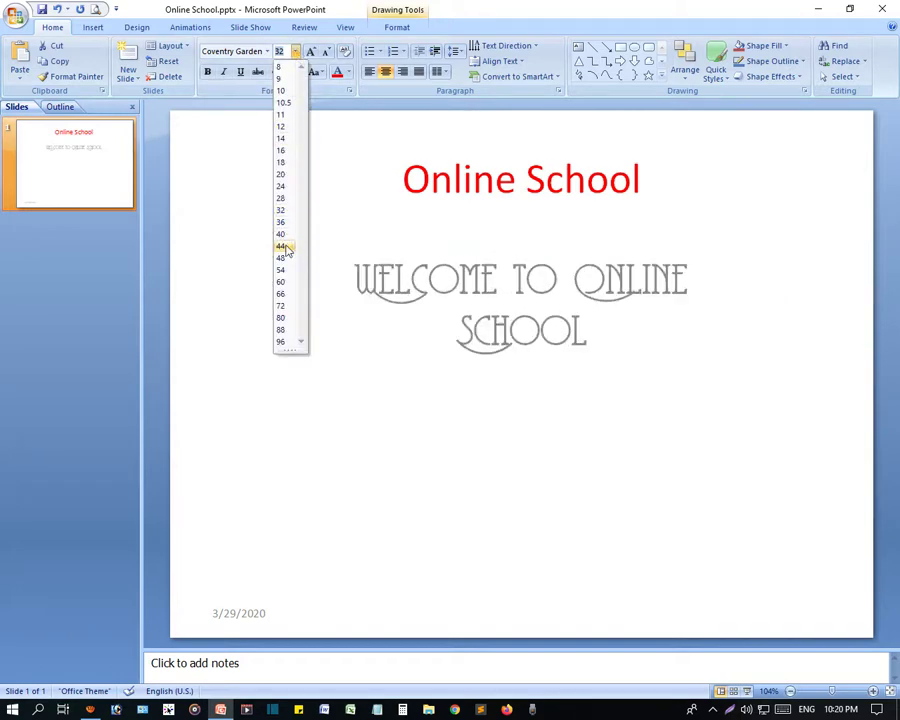
{"action": "left_click", "coordinate": [283, 247]}
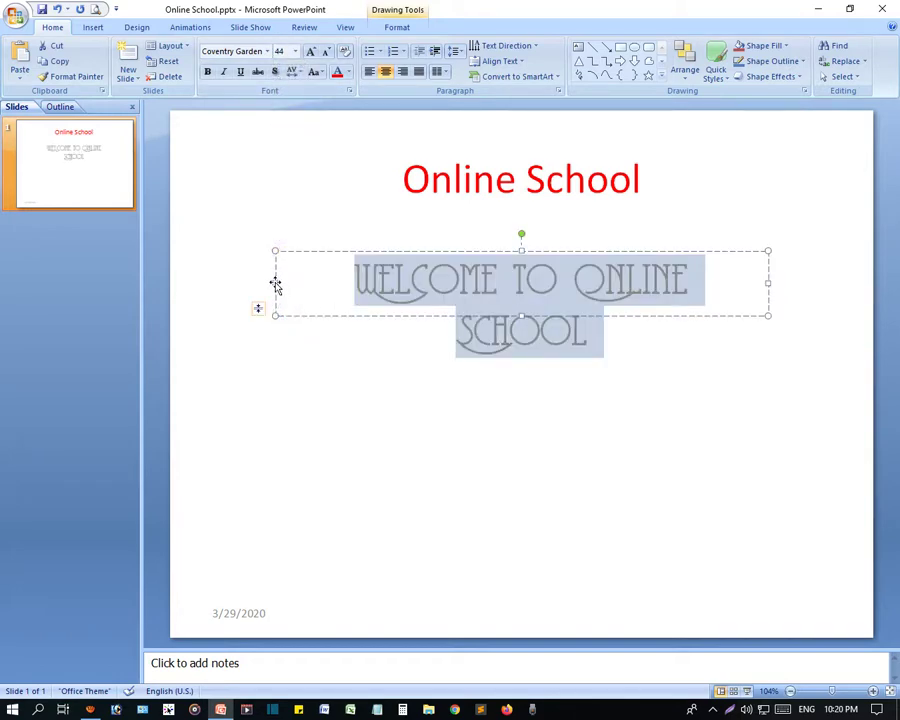
{"action": "left_click_drag", "start_coordinate": [277, 286], "coordinate": [193, 283]}
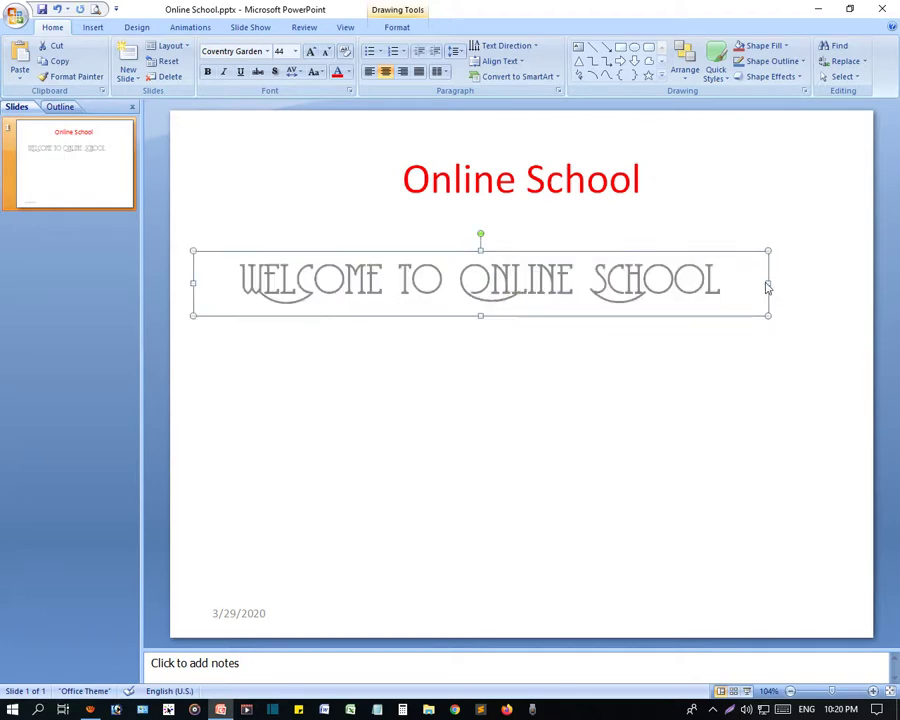
{"action": "left_click_drag", "start_coordinate": [767, 283], "coordinate": [836, 281]}
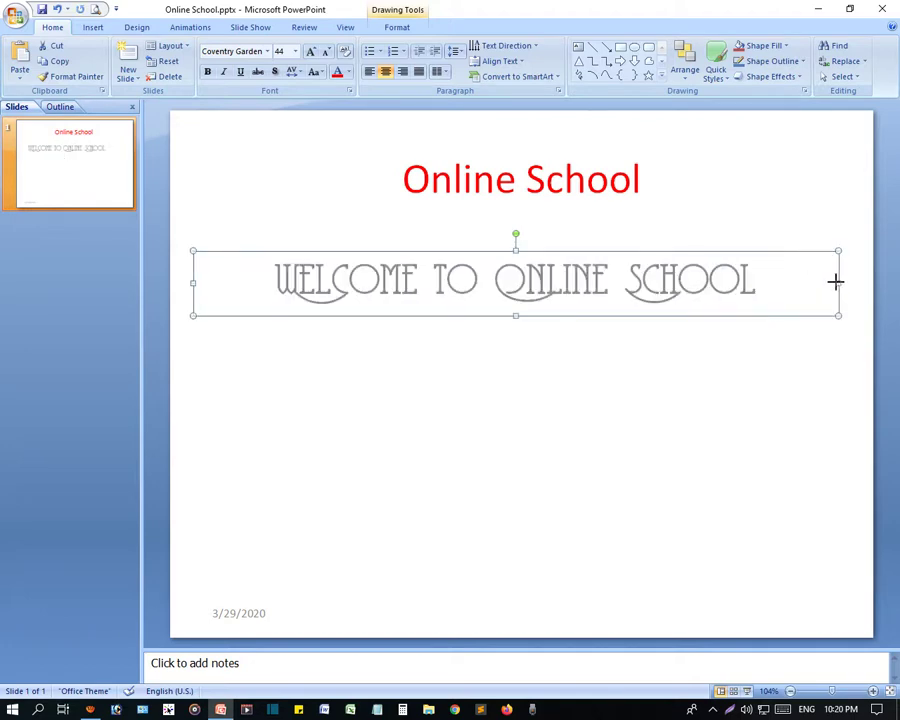
Adjust the subtitle size with Grow and Shrink Font, settling at 40.
{"action": "triple_click", "coordinate": [508, 288]}
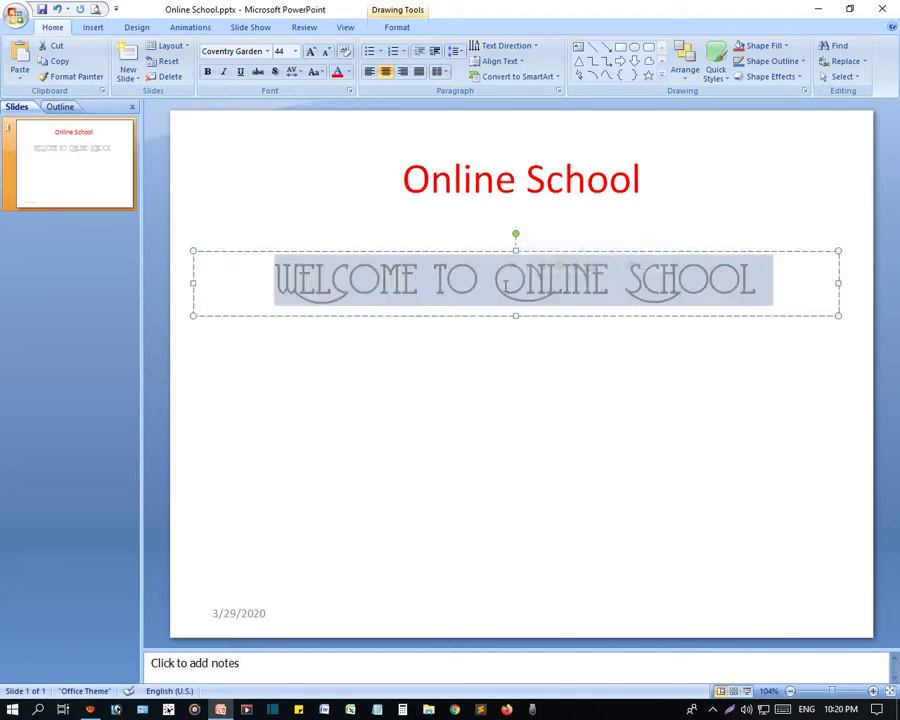
{"action": "left_click", "coordinate": [311, 52]}
{"action": "left_click", "coordinate": [311, 52]}
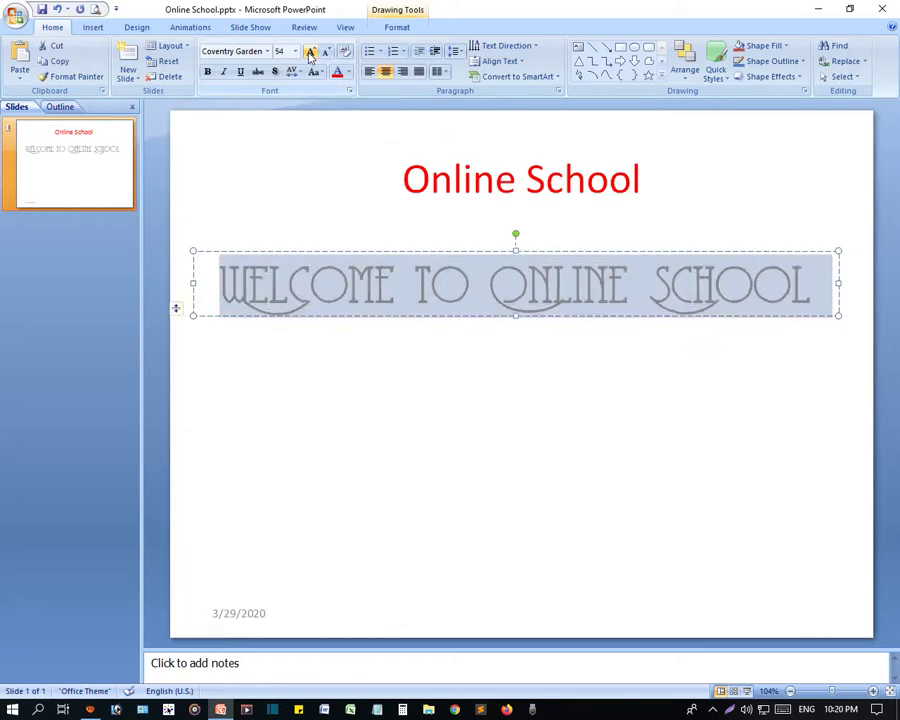
{"action": "left_click", "coordinate": [326, 52]}
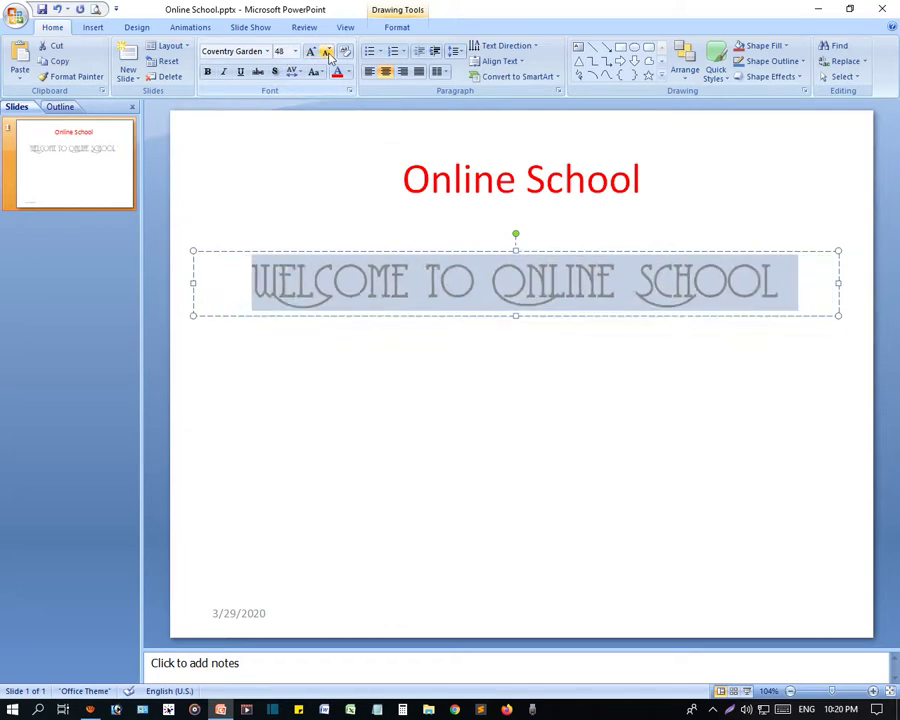
{"action": "left_click", "coordinate": [327, 53]}
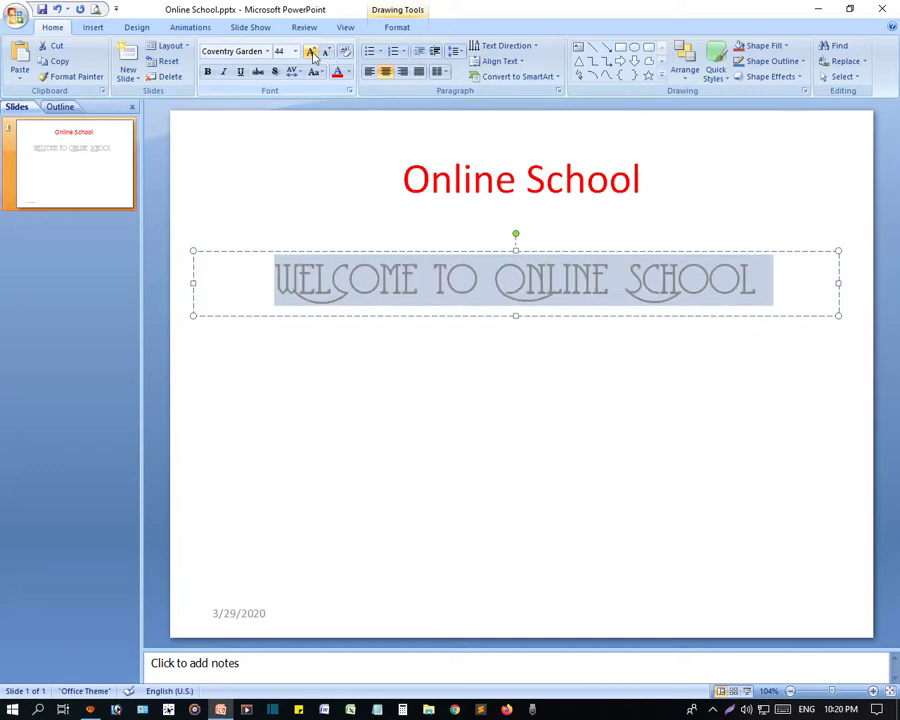
{"action": "left_click", "coordinate": [312, 53]}
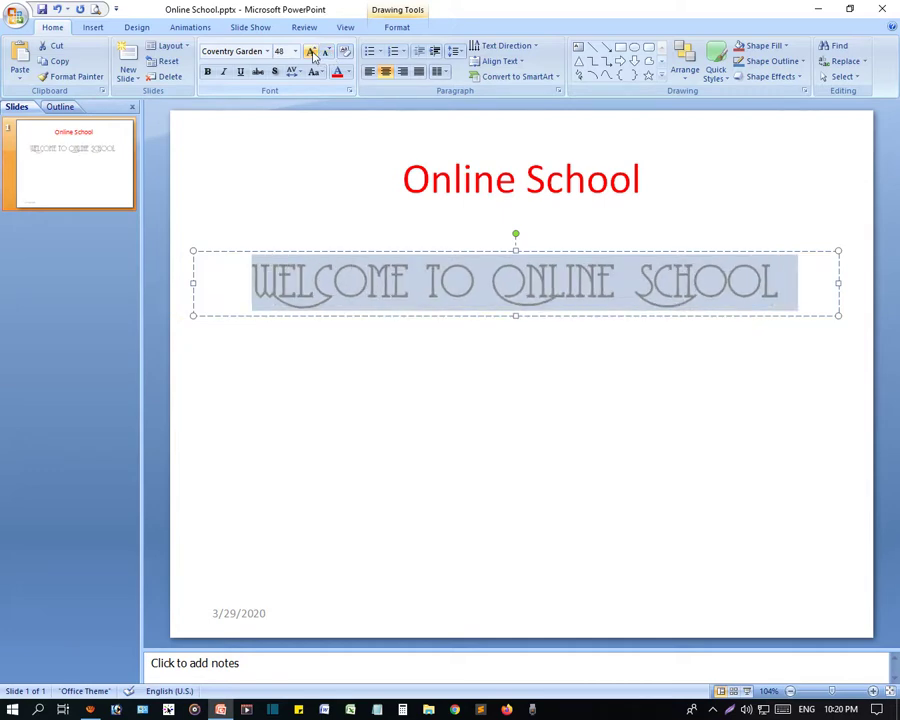
{"action": "left_click", "coordinate": [326, 53]}
{"action": "left_click", "coordinate": [326, 53]}
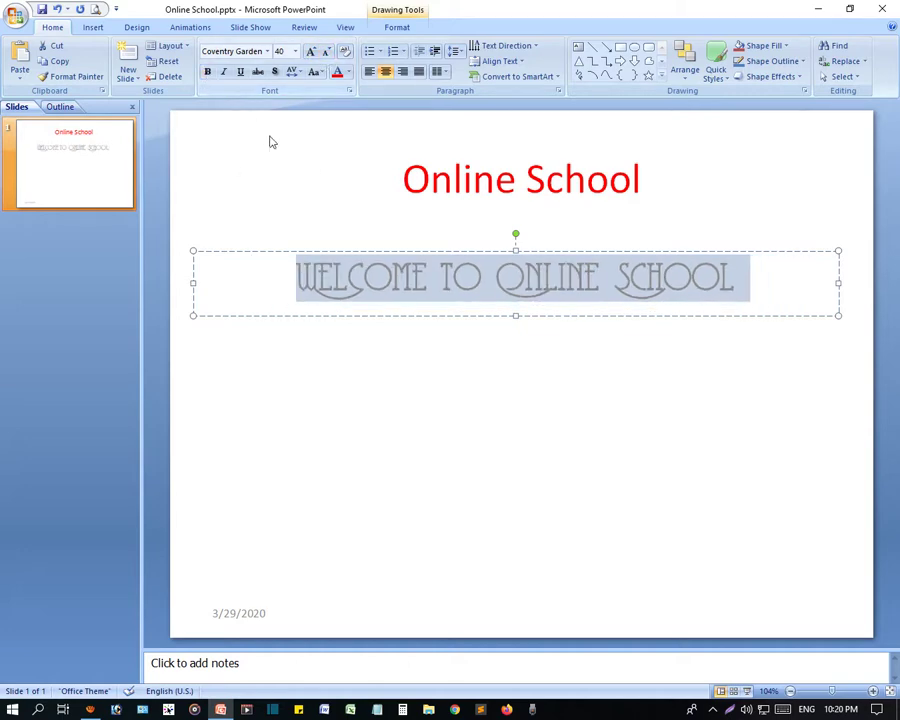
{"action": "left_click", "coordinate": [208, 74]}
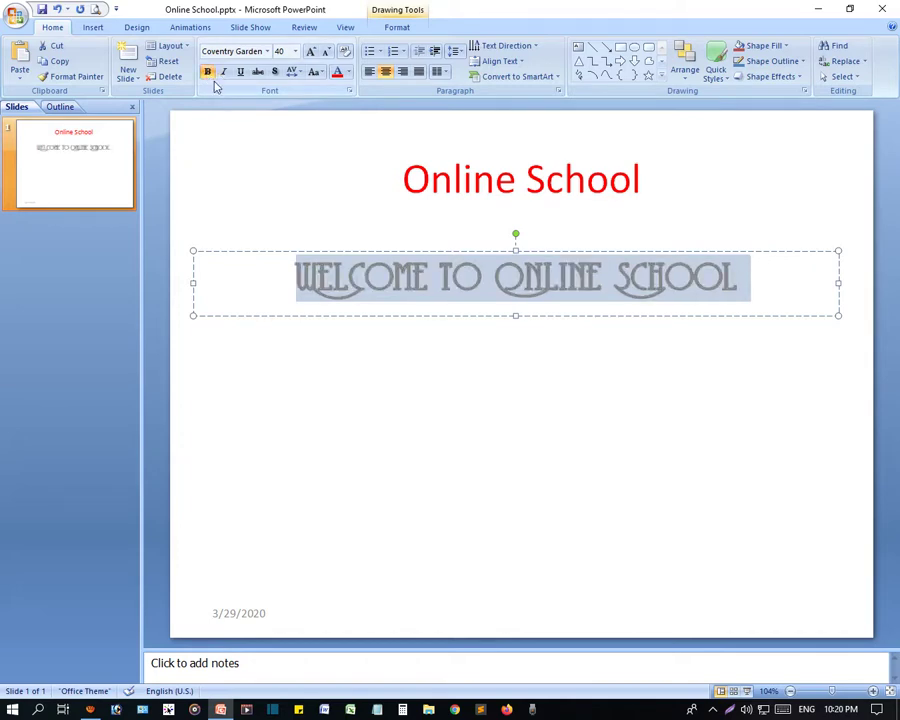
{"action": "left_click", "coordinate": [411, 286]}
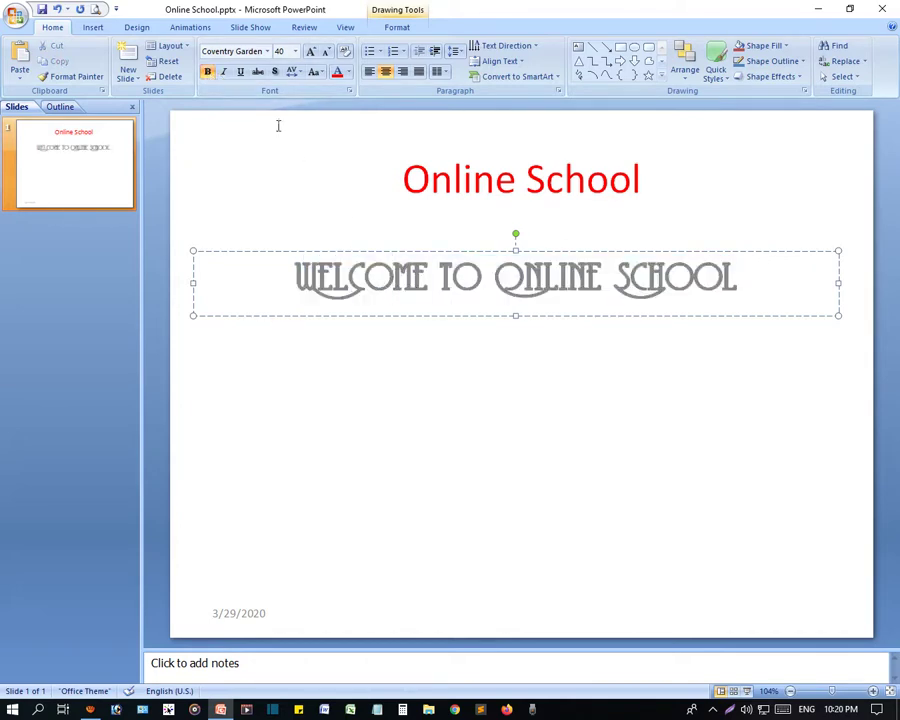
{"action": "left_click_drag", "start_coordinate": [294, 280], "coordinate": [675, 280]}
{"action": "left_click_drag", "start_coordinate": [748, 282], "coordinate": [362, 284]}
{"action": "left_click", "coordinate": [207, 71]}
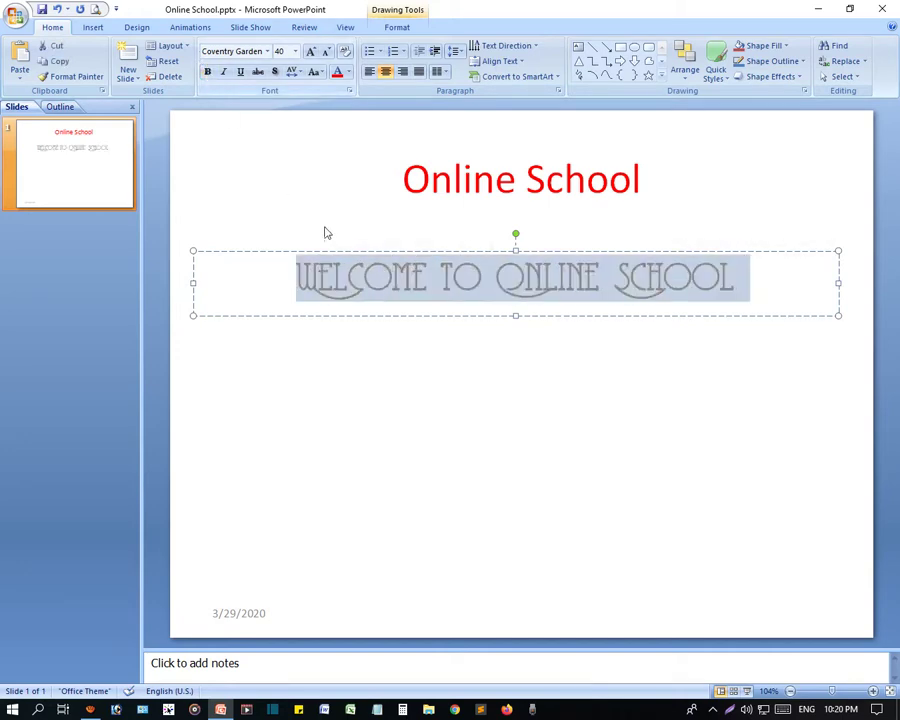
{"action": "left_click", "coordinate": [525, 290]}
{"action": "left_click_drag", "start_coordinate": [690, 290], "coordinate": [285, 288]}
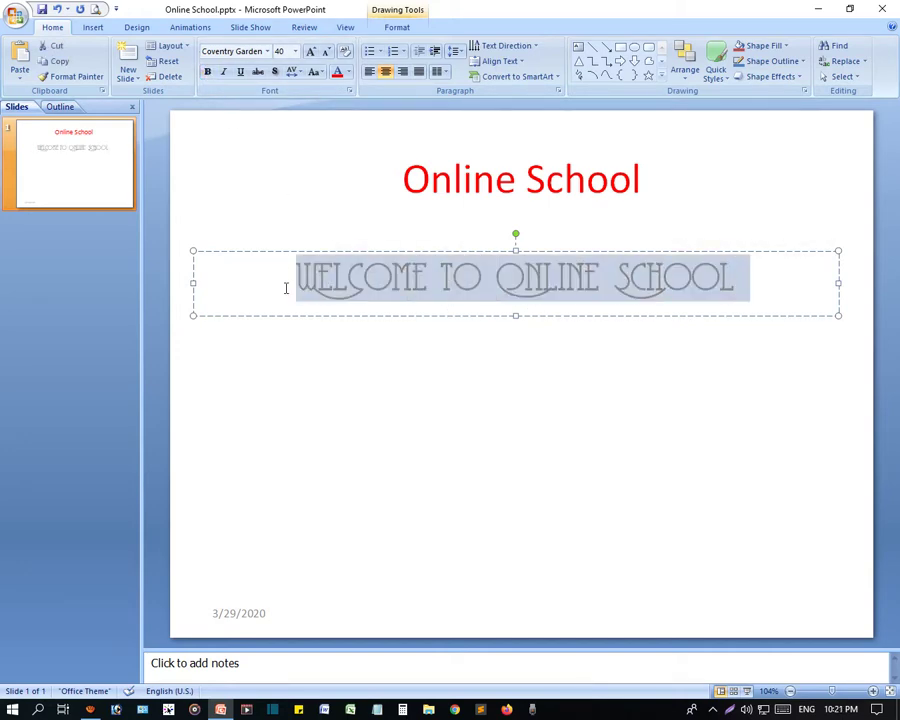
{"action": "left_click", "coordinate": [223, 73]}
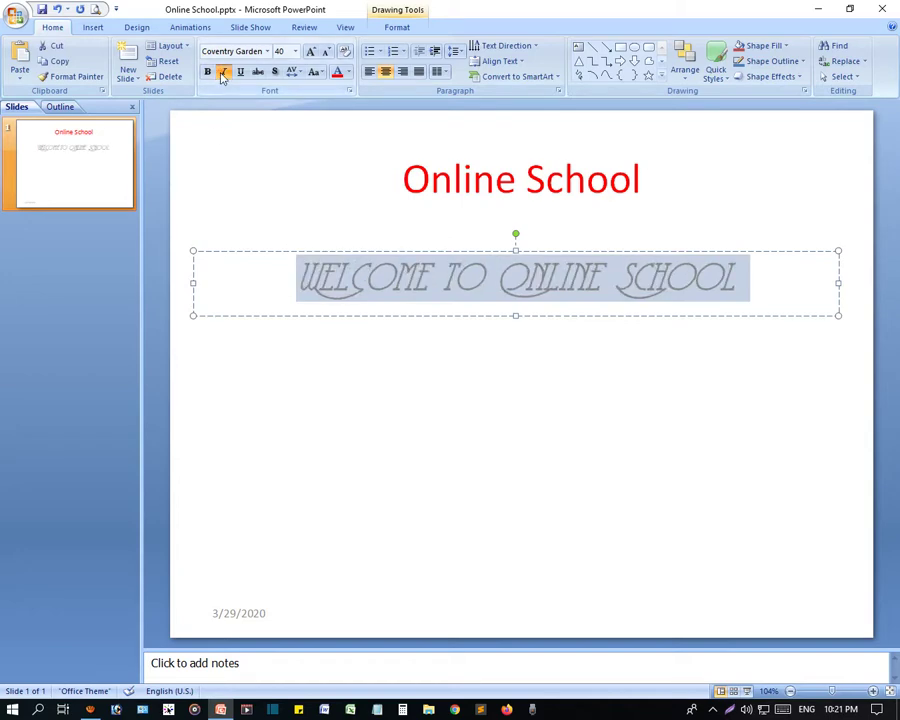
{"action": "left_click", "coordinate": [223, 76]}
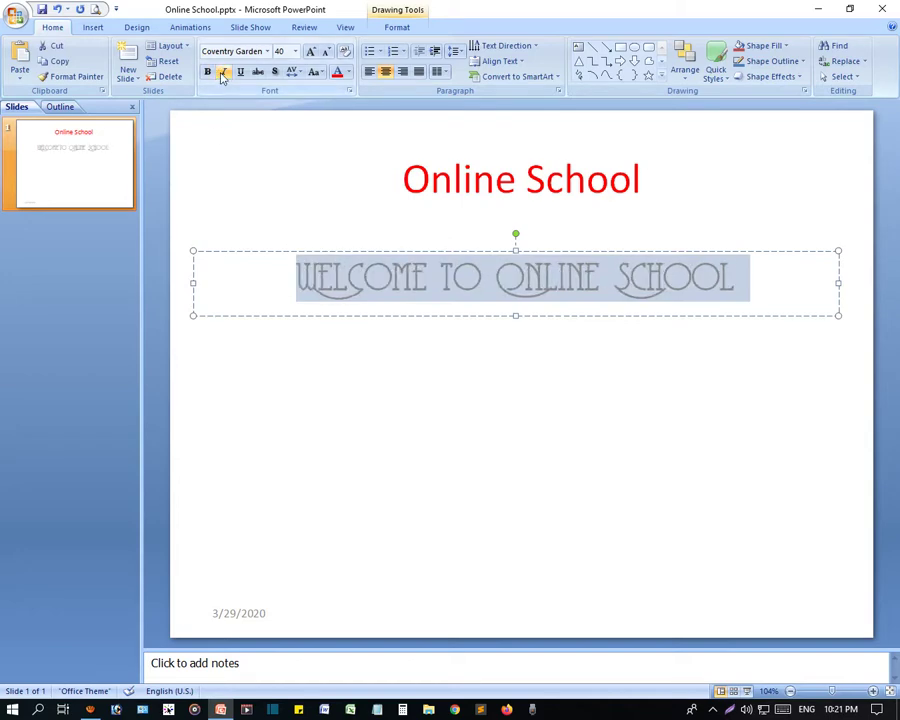
{"action": "left_click", "coordinate": [223, 76]}
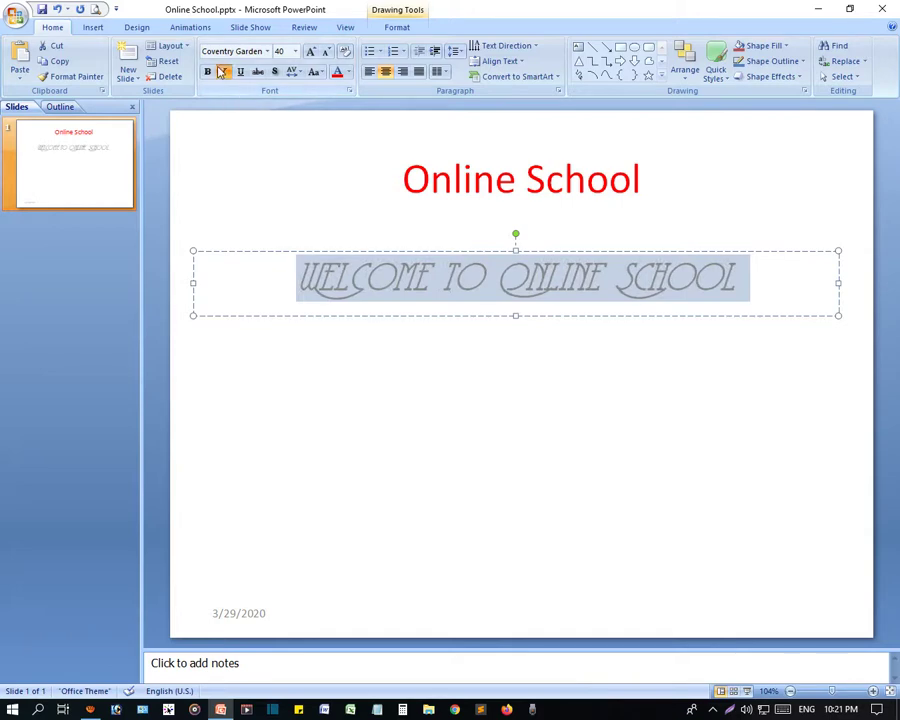
{"action": "left_click", "coordinate": [223, 73]}
{"action": "left_click", "coordinate": [577, 285]}
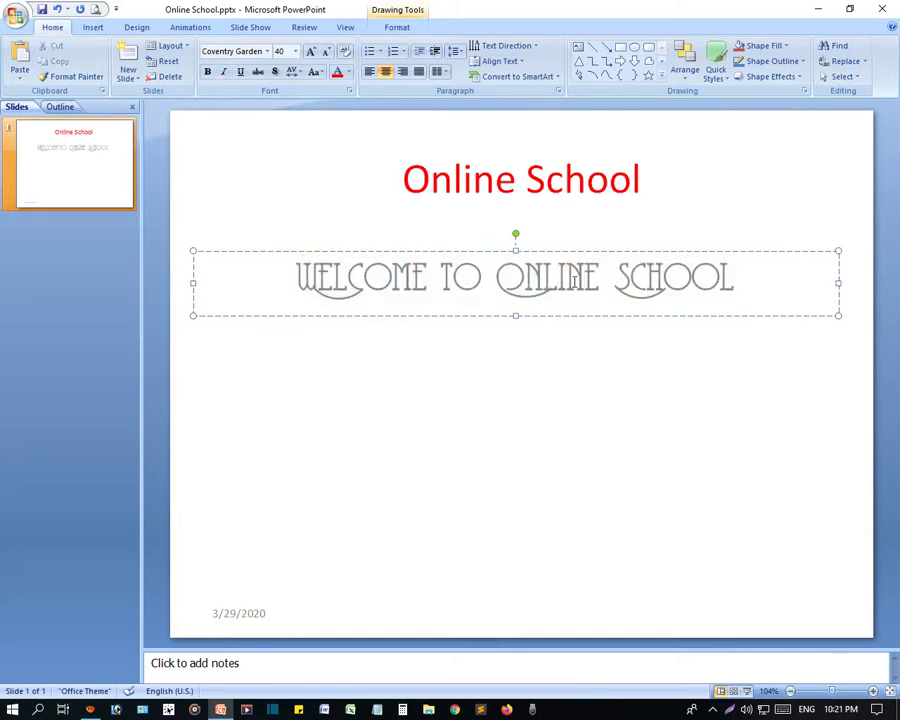
{"action": "double_click", "coordinate": [578, 292]}
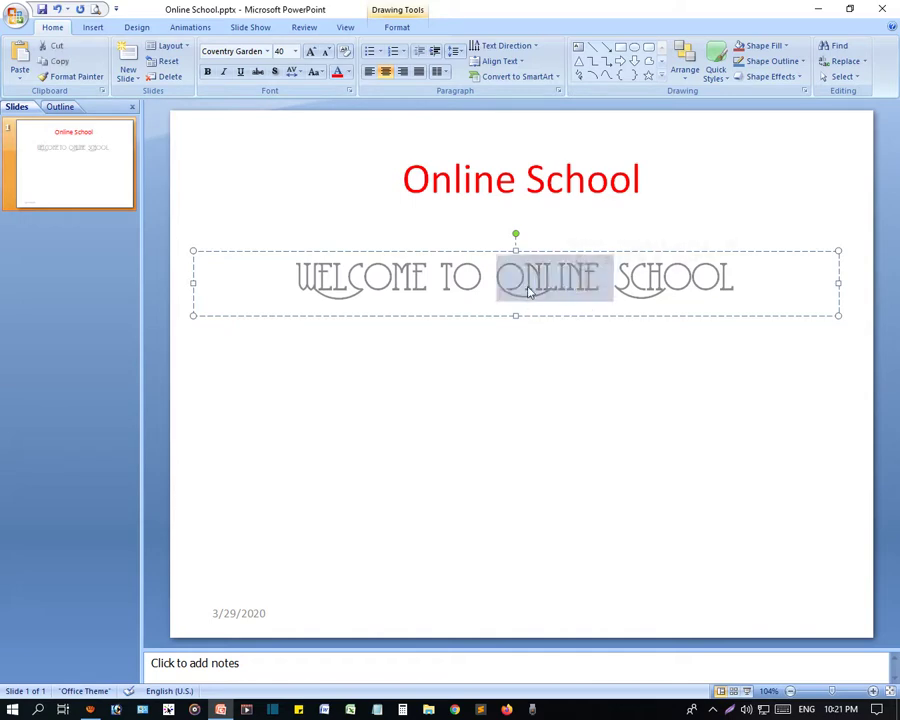
{"action": "left_click", "coordinate": [223, 73]}
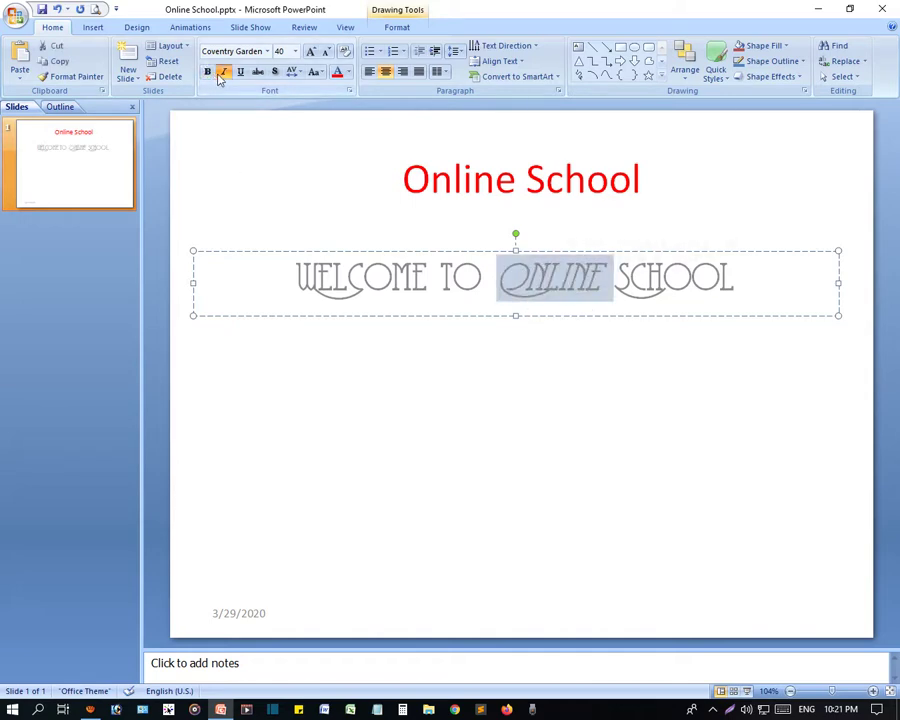
{"action": "double_click", "coordinate": [573, 291]}
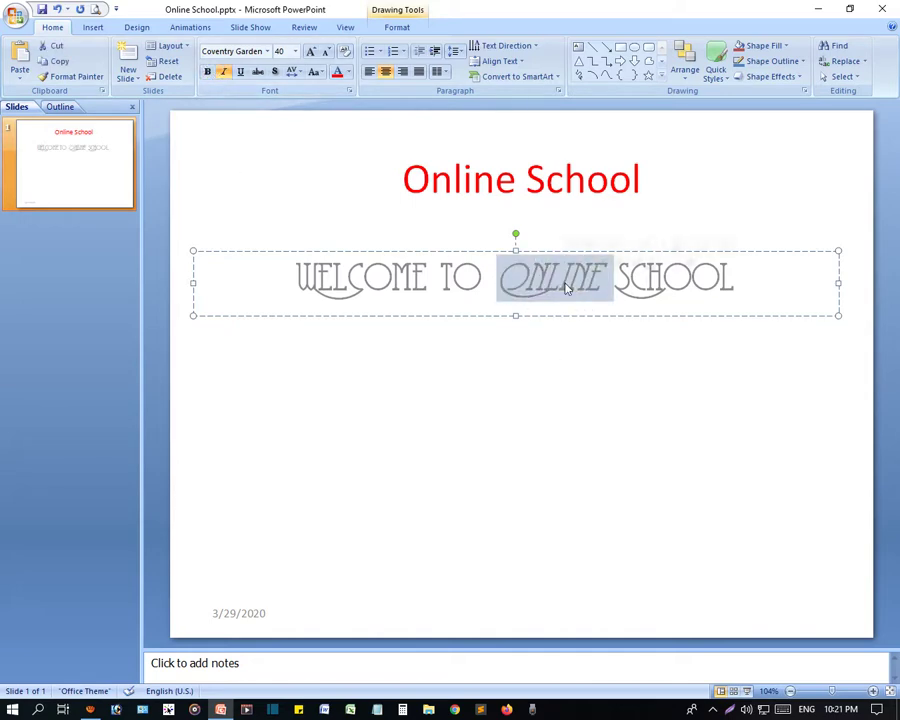
{"action": "double_click", "coordinate": [557, 285]}
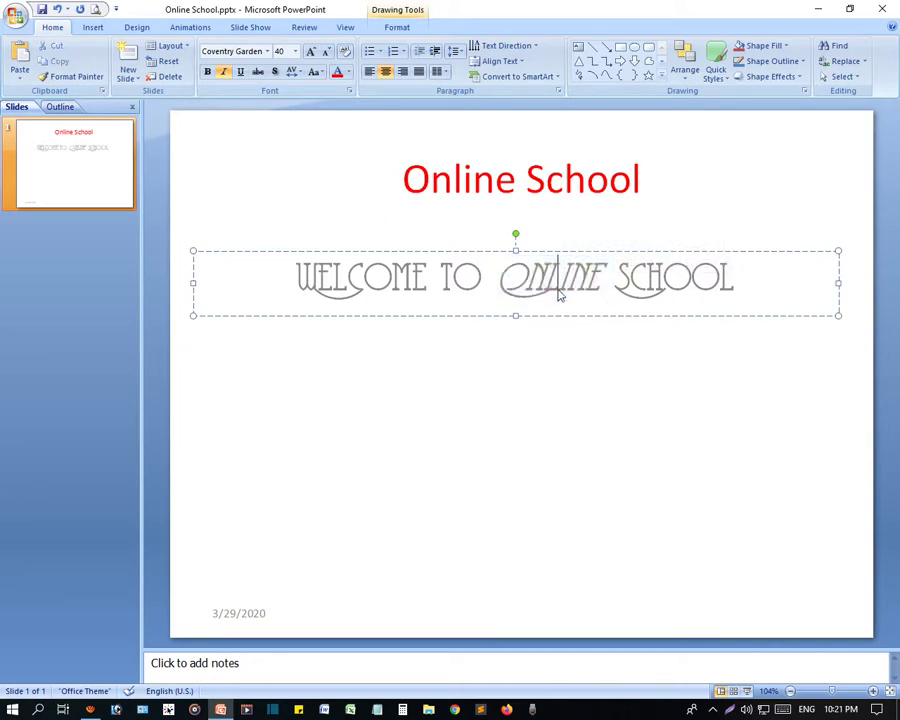
{"action": "left_click", "coordinate": [224, 75]}
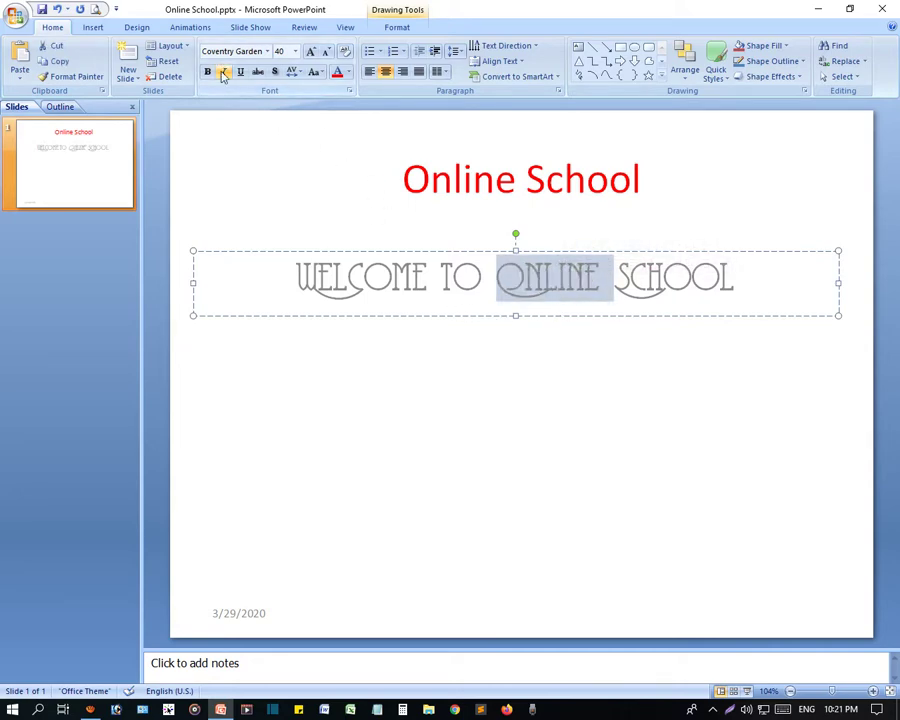
{"action": "left_click", "coordinate": [240, 73]}
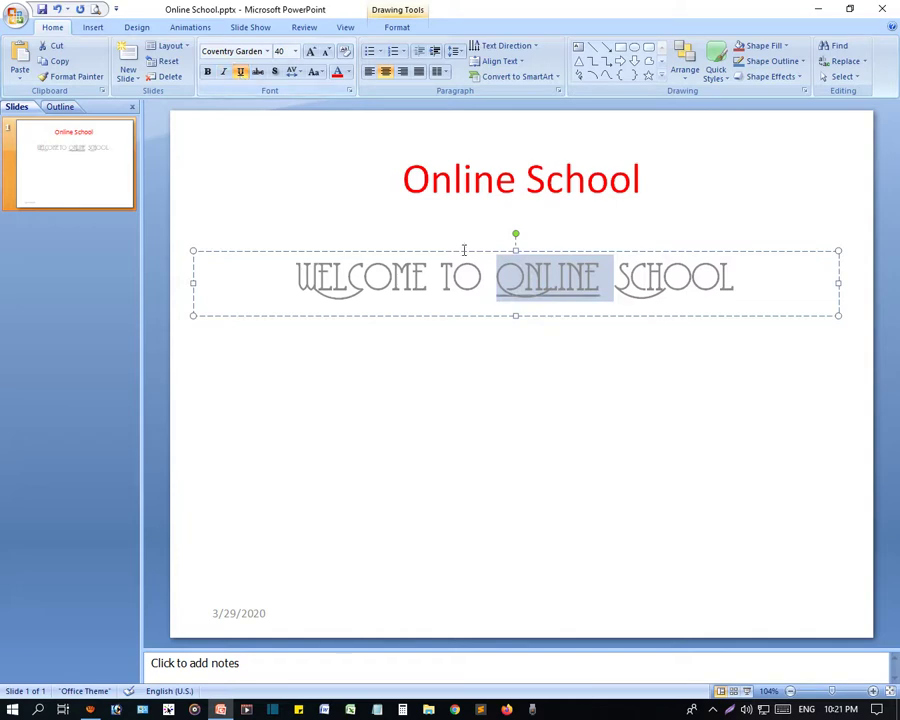
{"action": "left_click", "coordinate": [224, 72]}
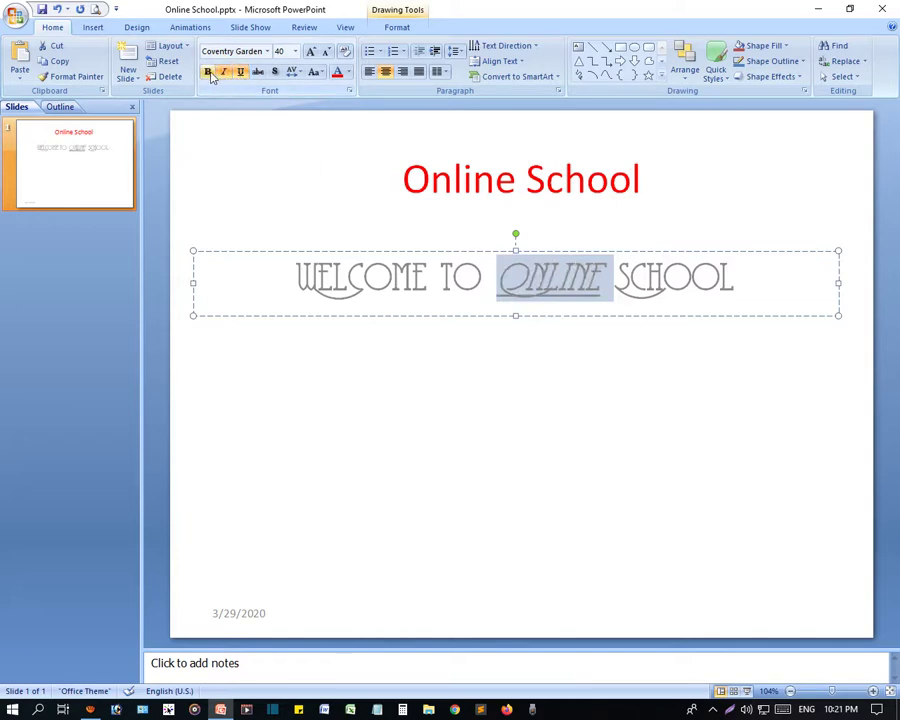
{"action": "left_click", "coordinate": [209, 73]}
{"action": "left_click", "coordinate": [209, 73]}
{"action": "left_click", "coordinate": [223, 74]}
{"action": "left_click", "coordinate": [241, 74]}
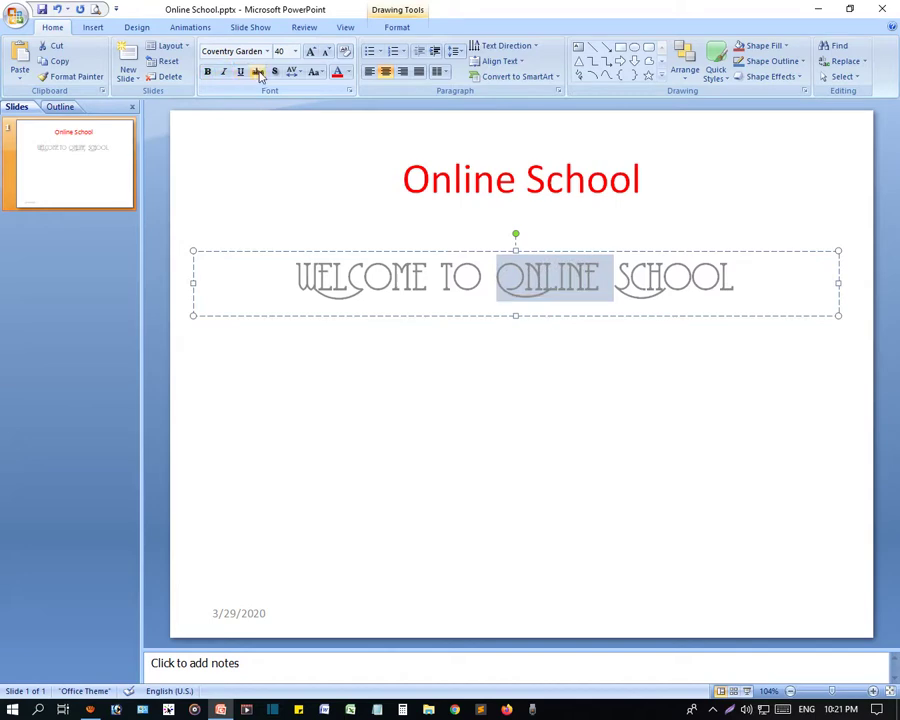
{"action": "left_click", "coordinate": [258, 75]}
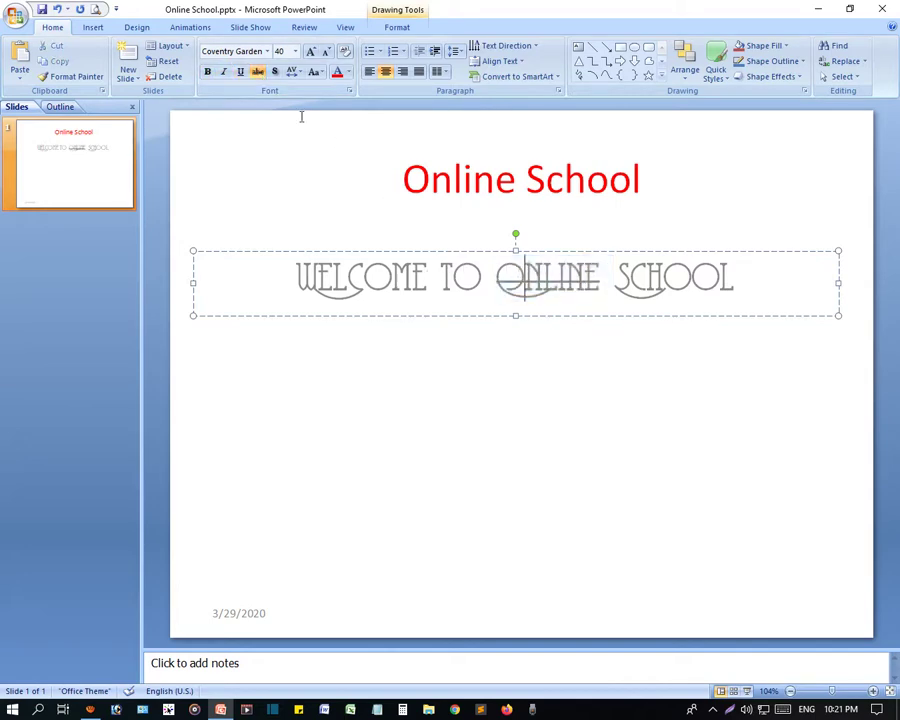
{"action": "double_click", "coordinate": [523, 266]}
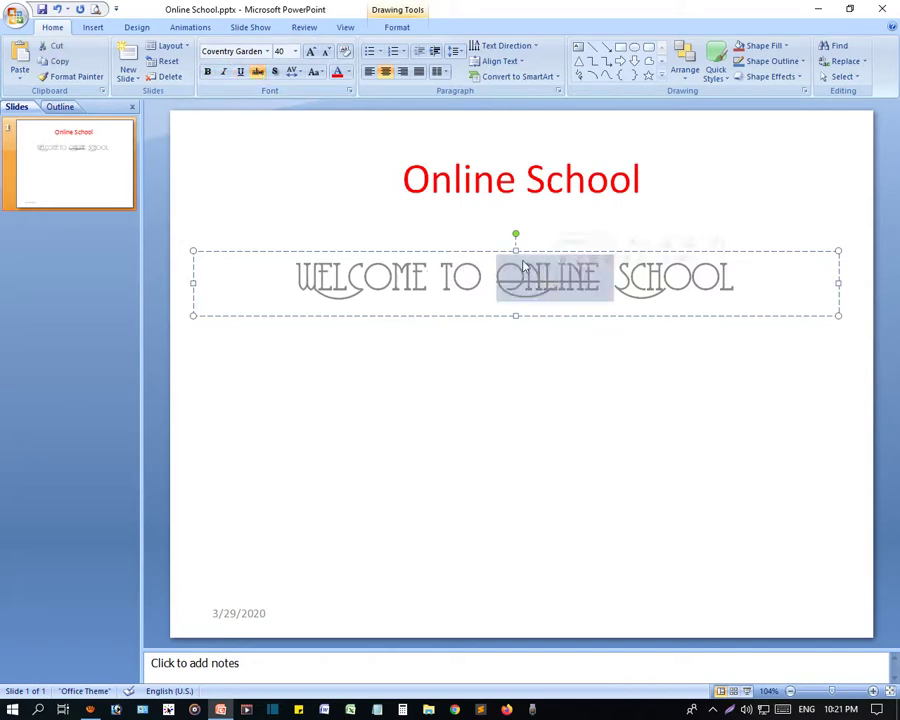
{"action": "left_click", "coordinate": [258, 72]}
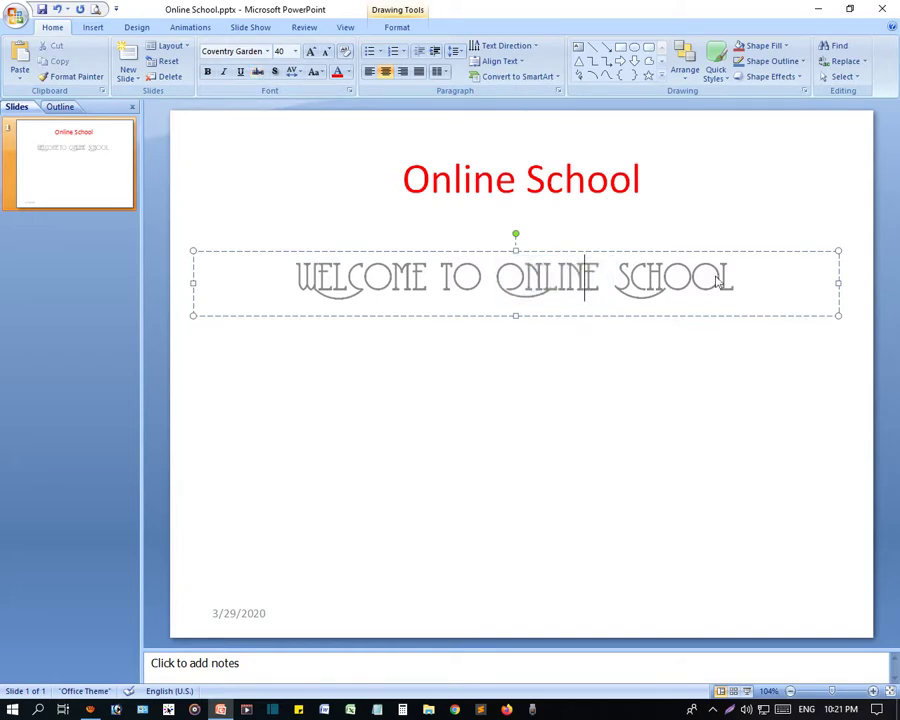
{"action": "left_click_drag", "start_coordinate": [717, 281], "coordinate": [445, 276]}
{"action": "left_click", "coordinate": [750, 285]}
{"action": "left_click_drag", "start_coordinate": [750, 285], "coordinate": [360, 274]}
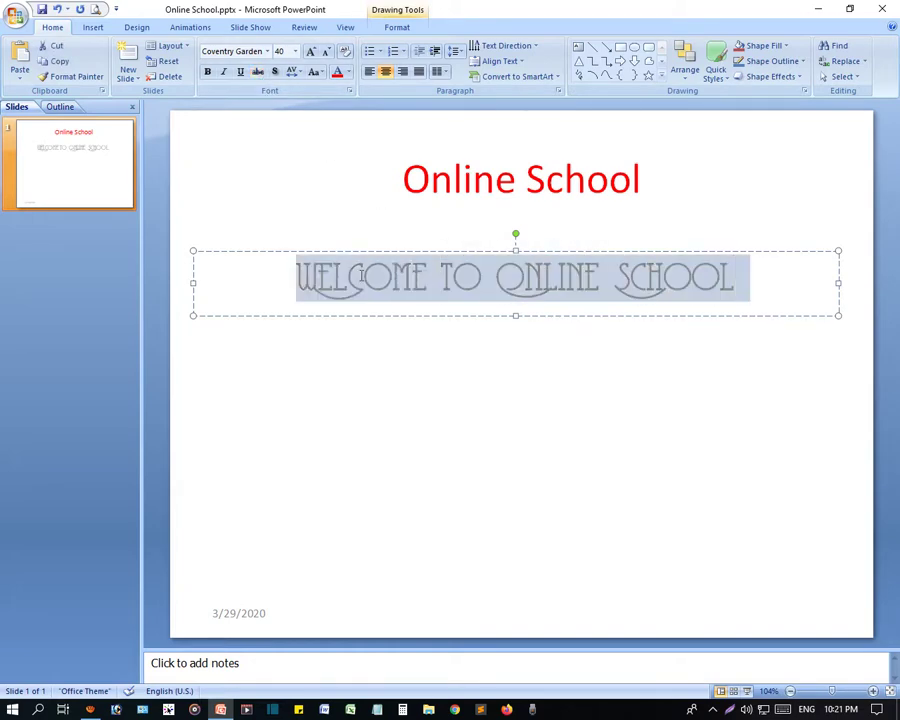
{"action": "left_click", "coordinate": [258, 73]}
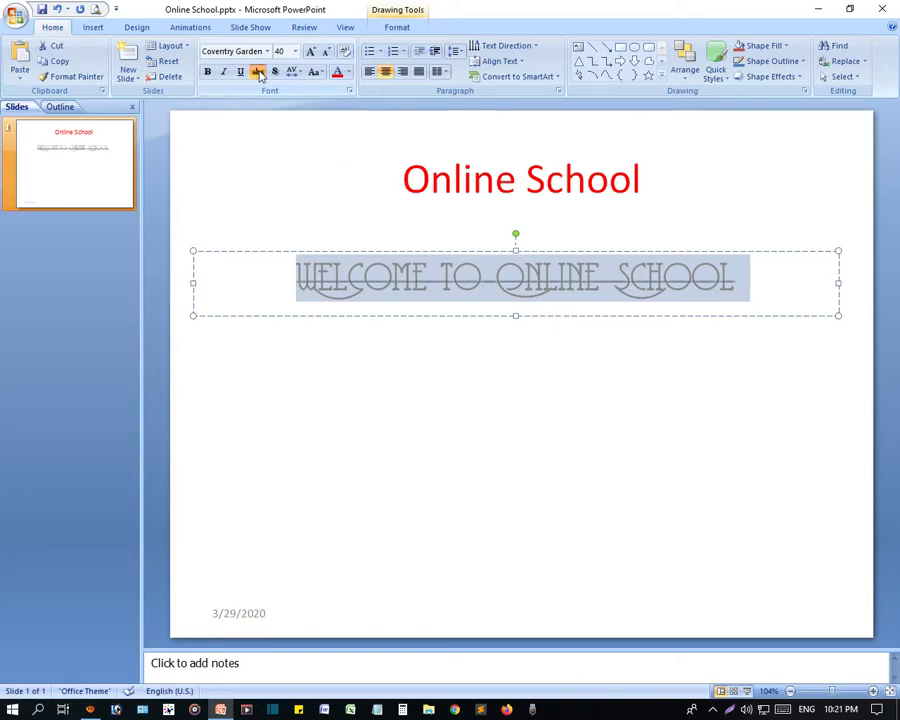
{"action": "left_click", "coordinate": [429, 287]}
{"action": "left_click_drag", "start_coordinate": [748, 300], "coordinate": [296, 285]}
{"action": "left_click", "coordinate": [259, 74]}
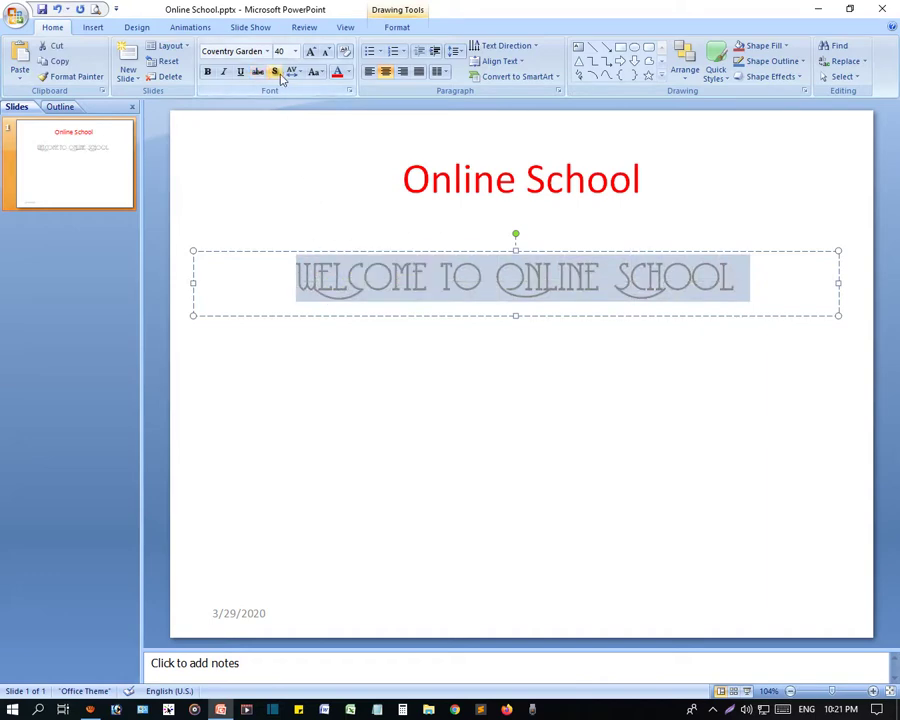
{"action": "left_click", "coordinate": [275, 73]}
{"action": "left_click", "coordinate": [430, 280]}
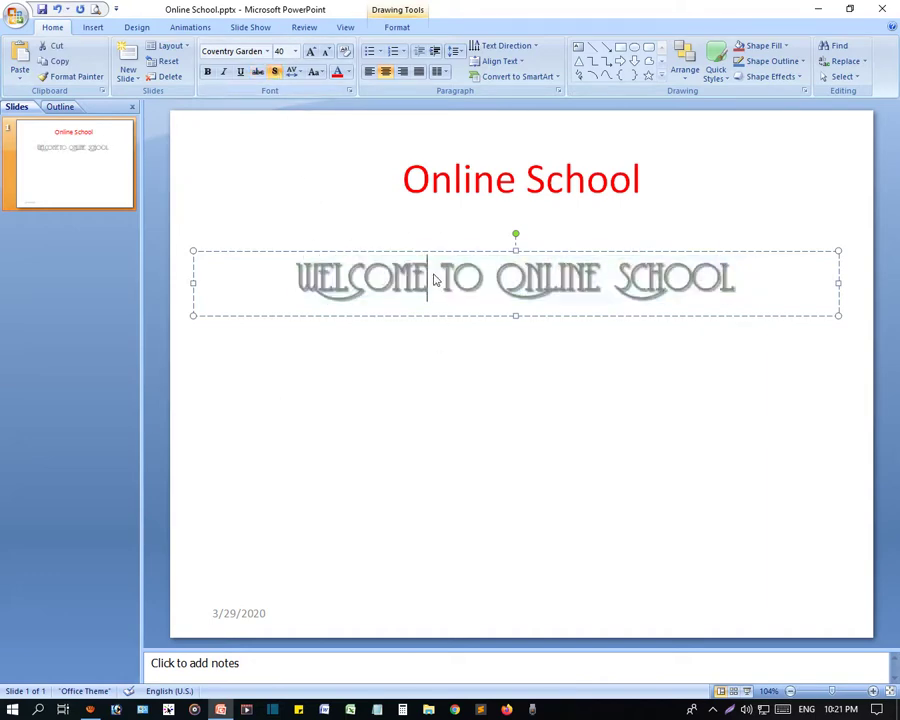
{"action": "left_click_drag", "start_coordinate": [749, 284], "coordinate": [266, 278]}
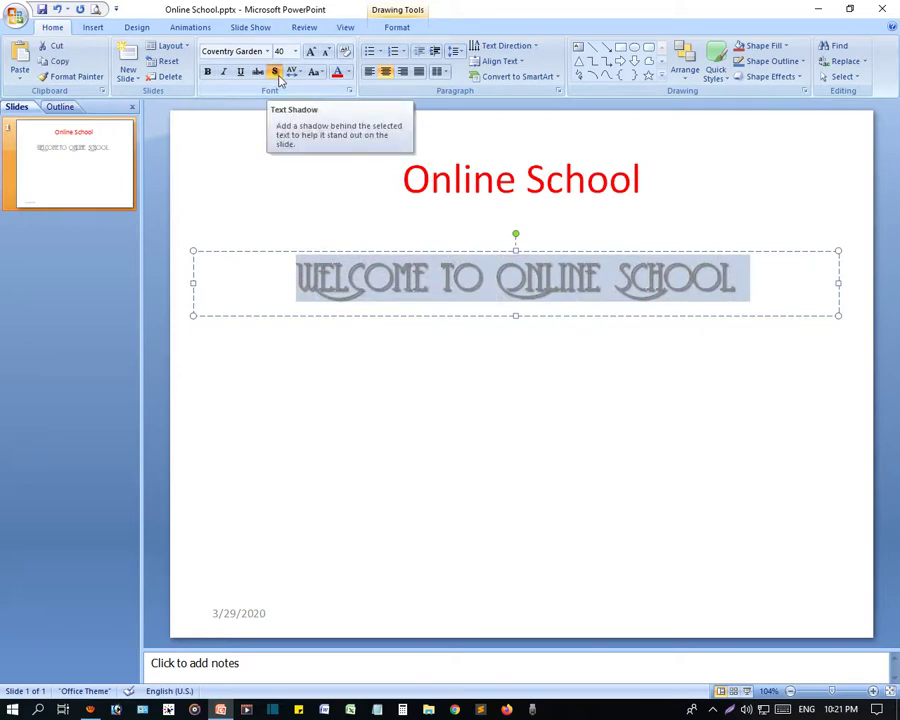
{"action": "left_click", "coordinate": [275, 73]}
{"action": "left_click", "coordinate": [289, 275]}
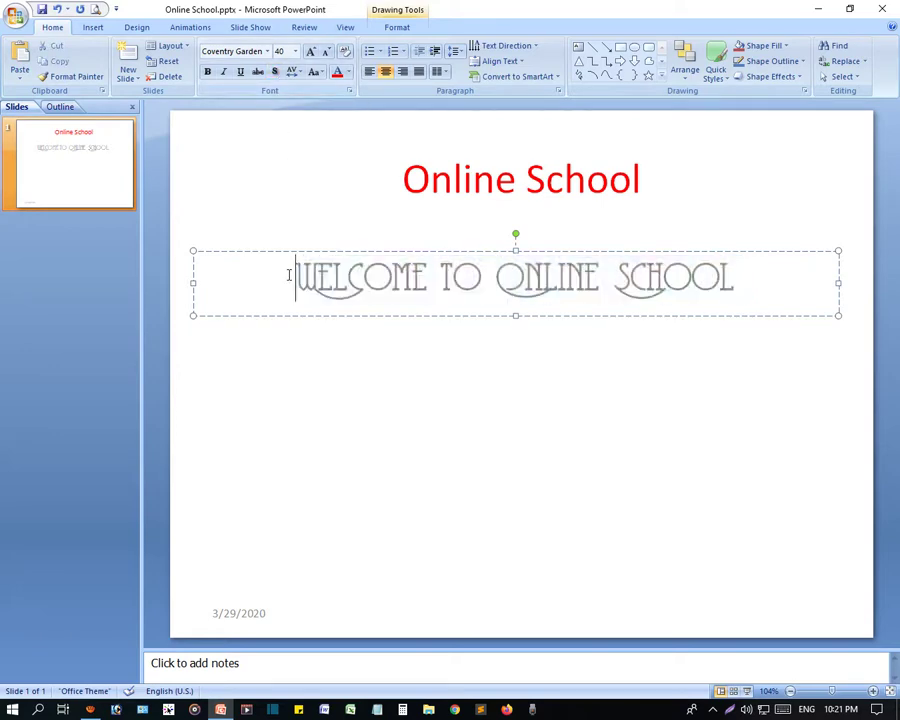
{"action": "left_click_drag", "start_coordinate": [289, 275], "coordinate": [760, 277]}
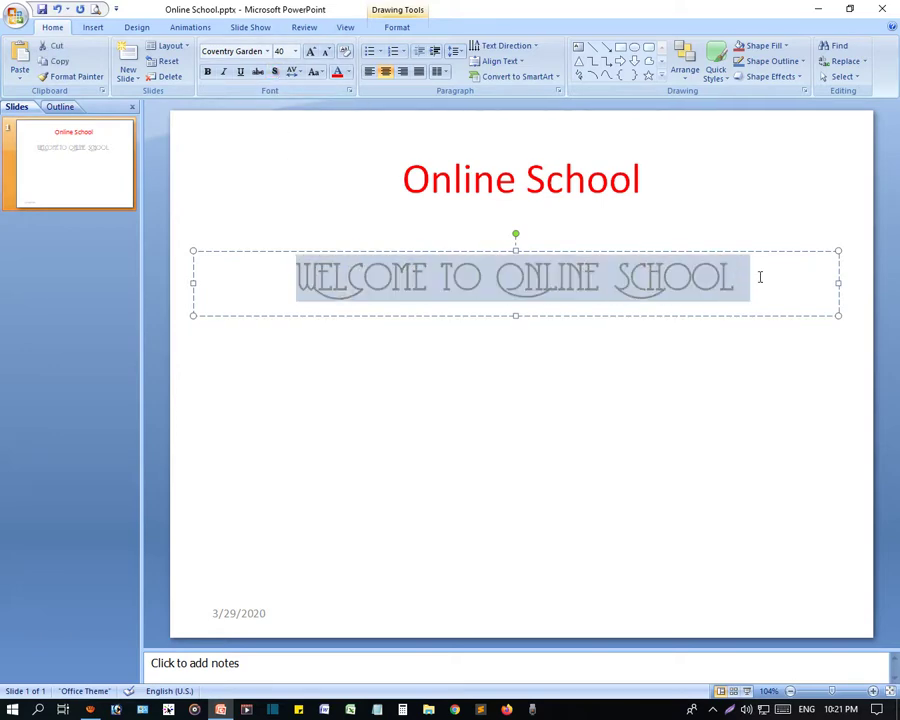
Select the whole subtitle line and apply Very Tight character spacing.
{"action": "left_click", "coordinate": [299, 74]}
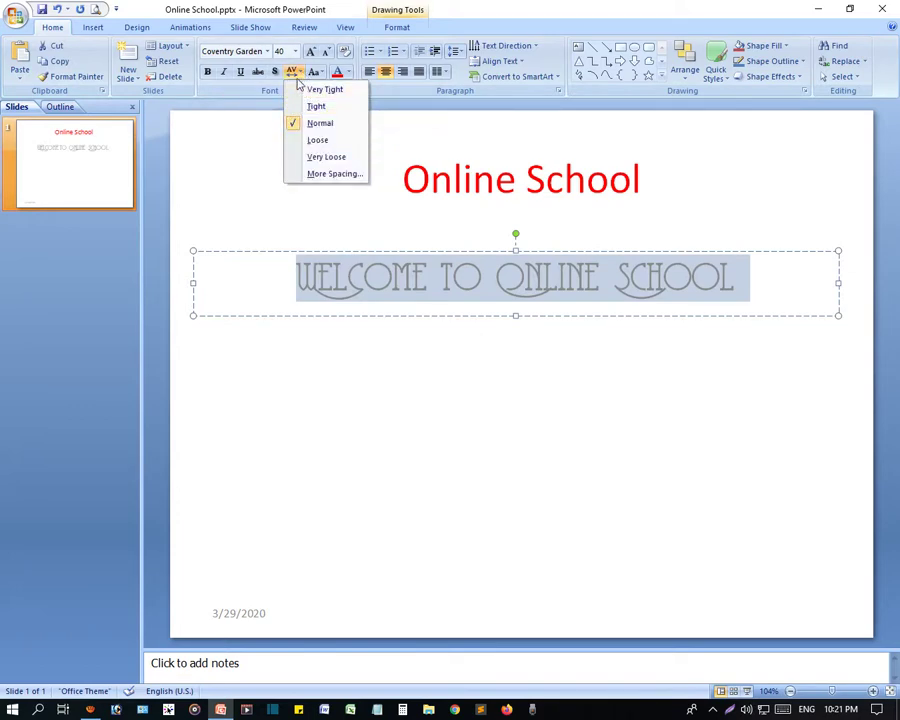
{"action": "key", "text": "Escape"}
{"action": "left_click", "coordinate": [668, 284]}
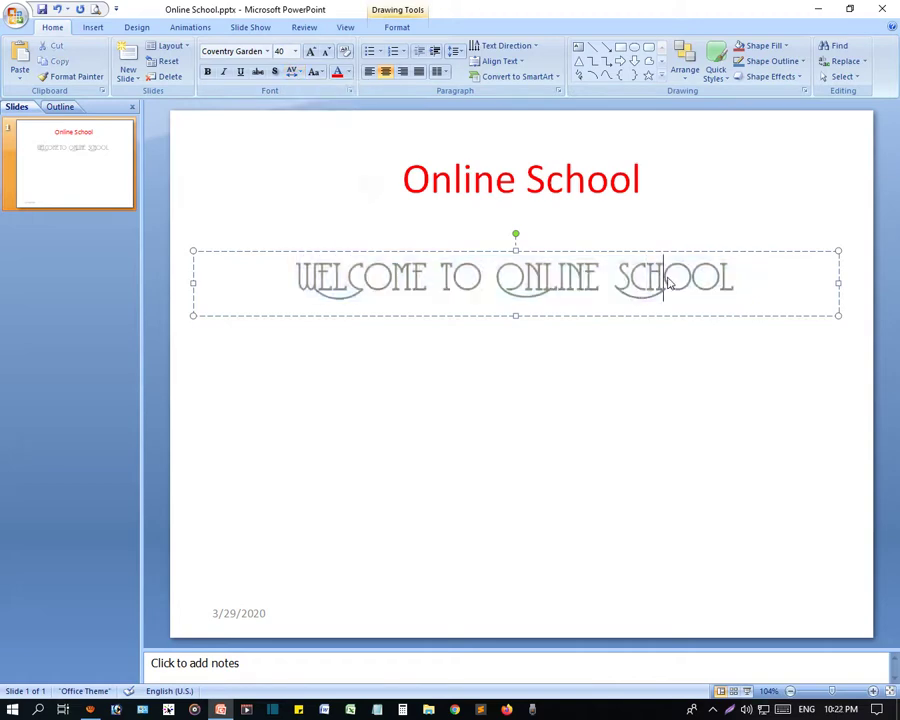
{"action": "left_click_drag", "start_coordinate": [746, 285], "coordinate": [613, 282]}
{"action": "left_click", "coordinate": [747, 281]}
{"action": "triple_click", "coordinate": [747, 281]}
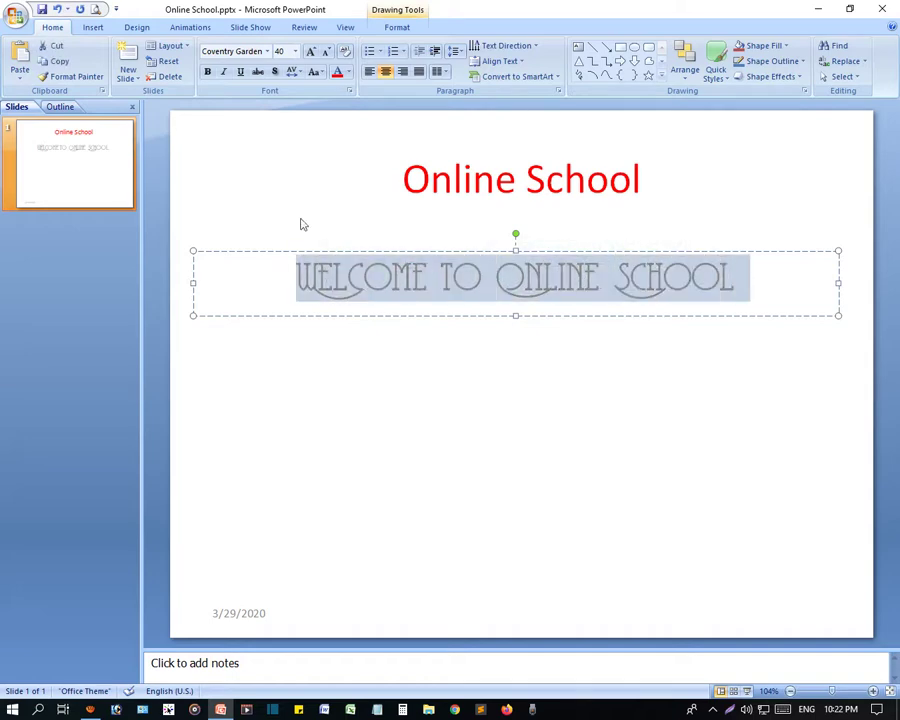
{"action": "left_click", "coordinate": [292, 72]}
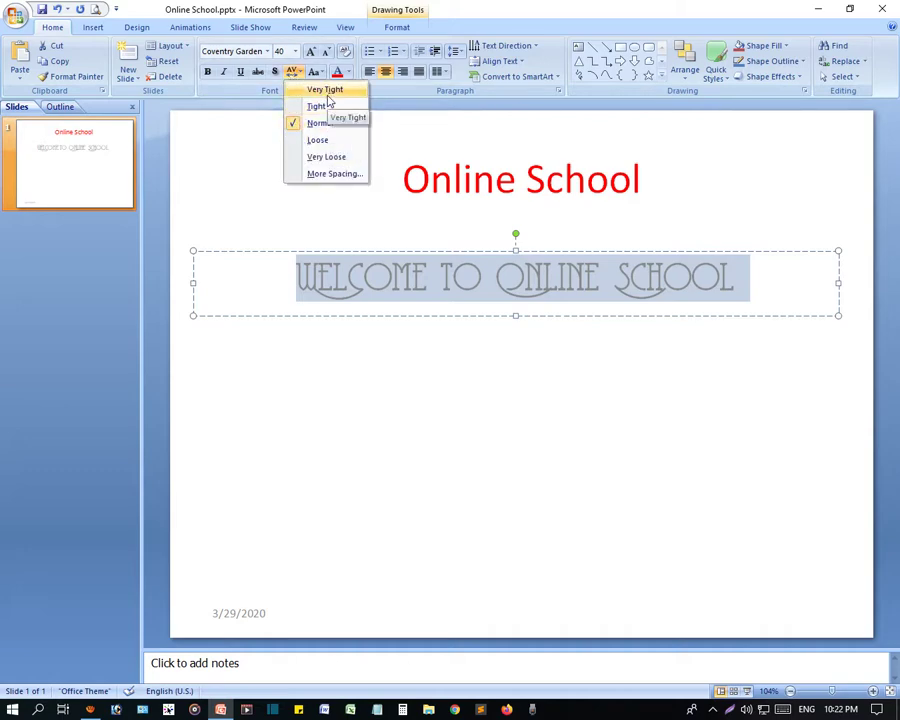
{"action": "left_click", "coordinate": [326, 91]}
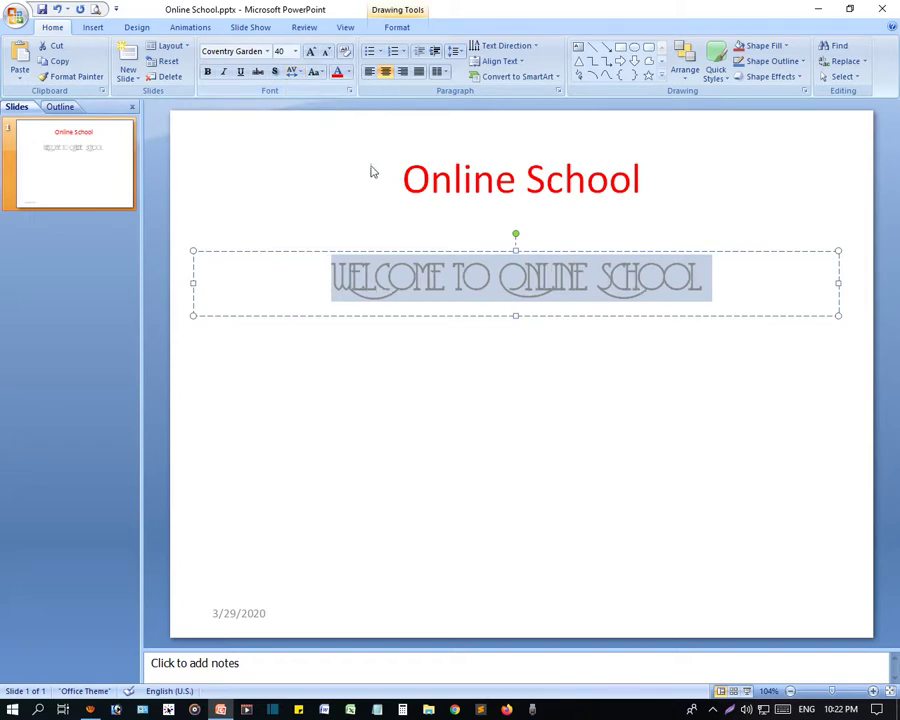
Widen the spacing through Tight, Normal, Loose to Very Loose, then open More Spacing.
{"action": "left_click", "coordinate": [388, 278]}
{"action": "left_click", "coordinate": [292, 71]}
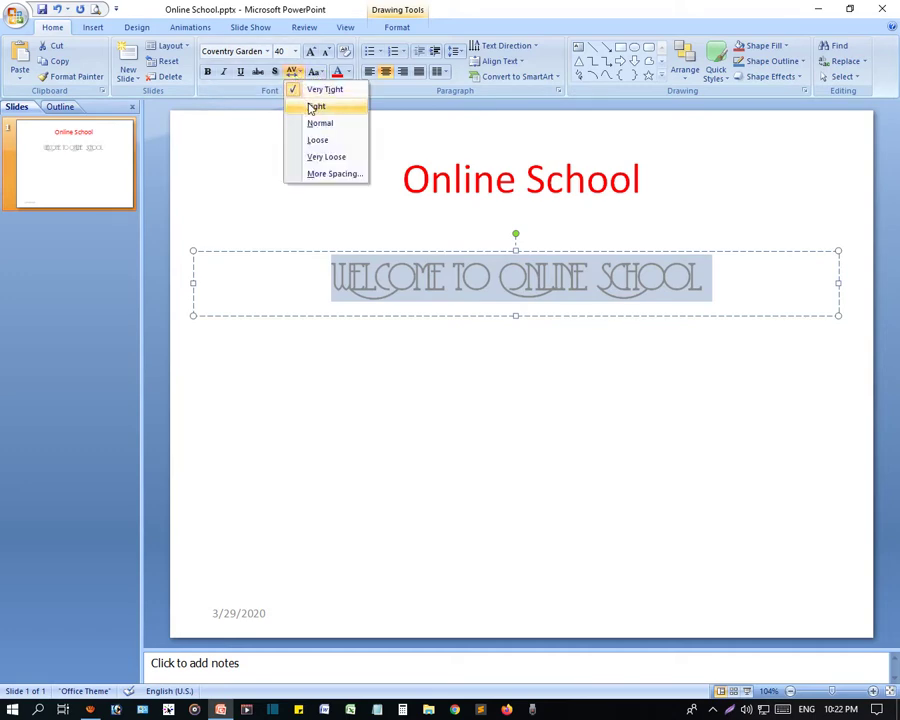
{"action": "left_click", "coordinate": [314, 106]}
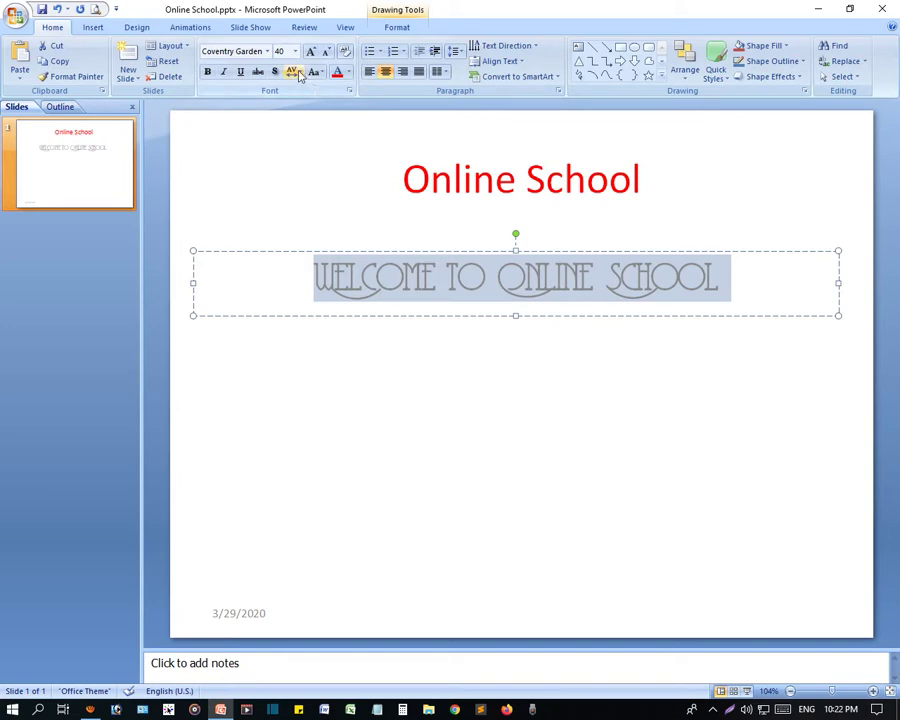
{"action": "left_click", "coordinate": [292, 71]}
{"action": "left_click", "coordinate": [314, 122]}
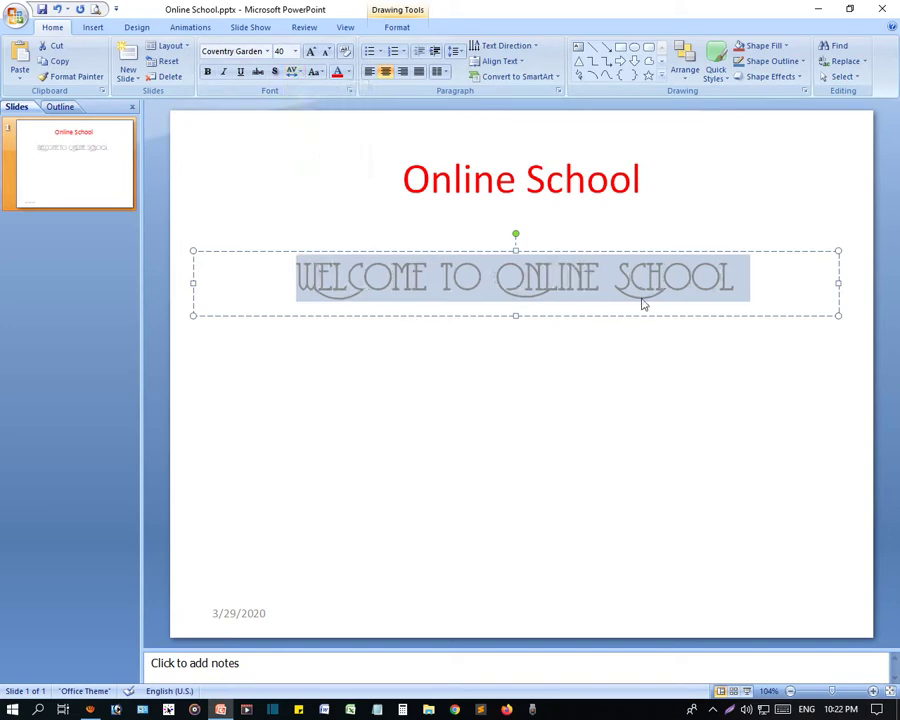
{"action": "left_click", "coordinate": [292, 71]}
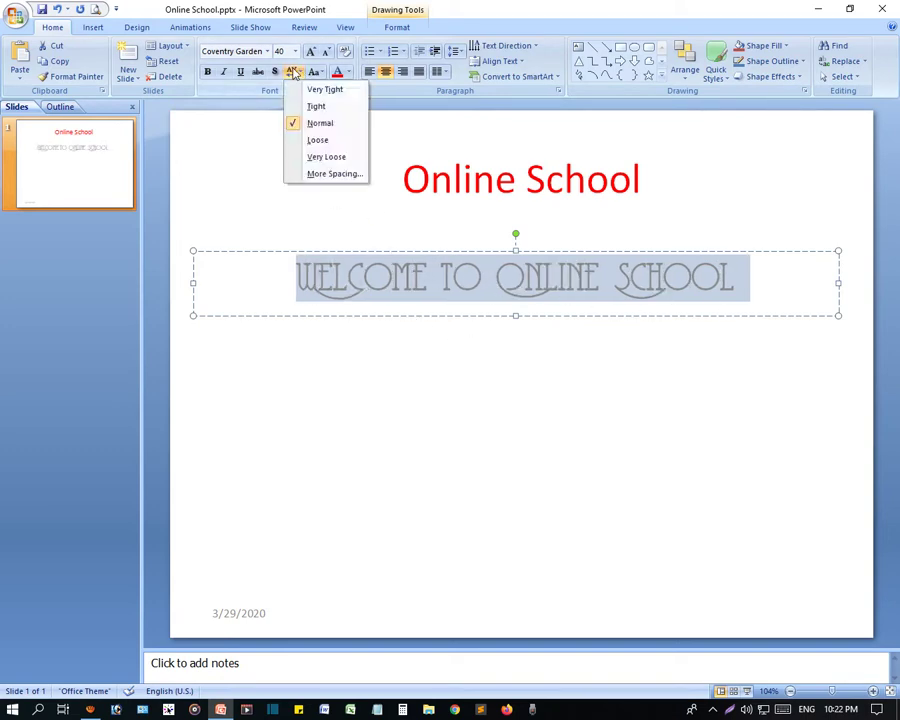
{"action": "left_click", "coordinate": [316, 141]}
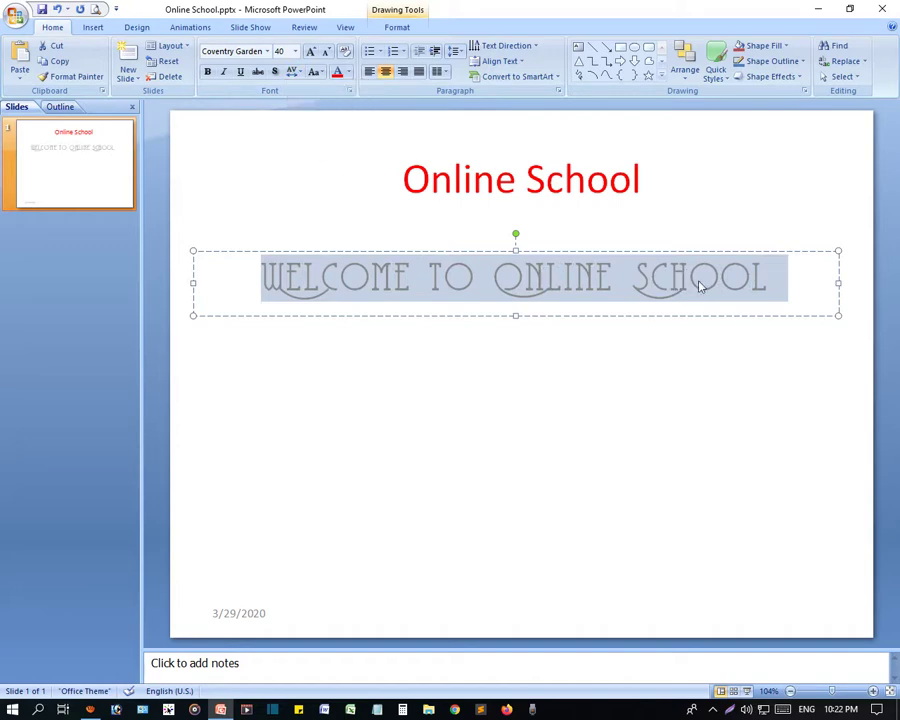
{"action": "left_click", "coordinate": [292, 71]}
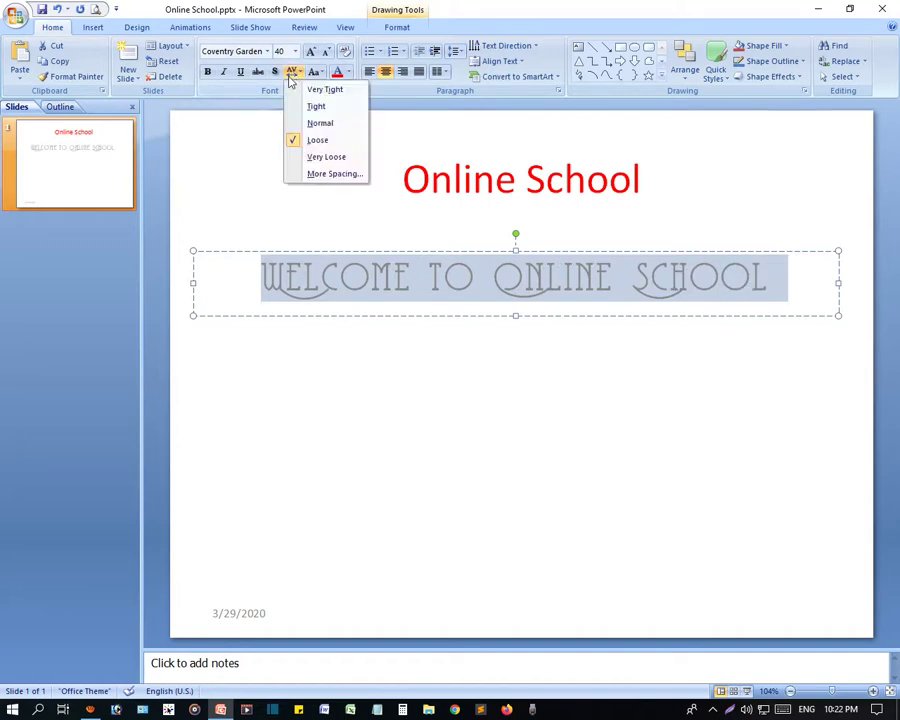
{"action": "left_click", "coordinate": [326, 158]}
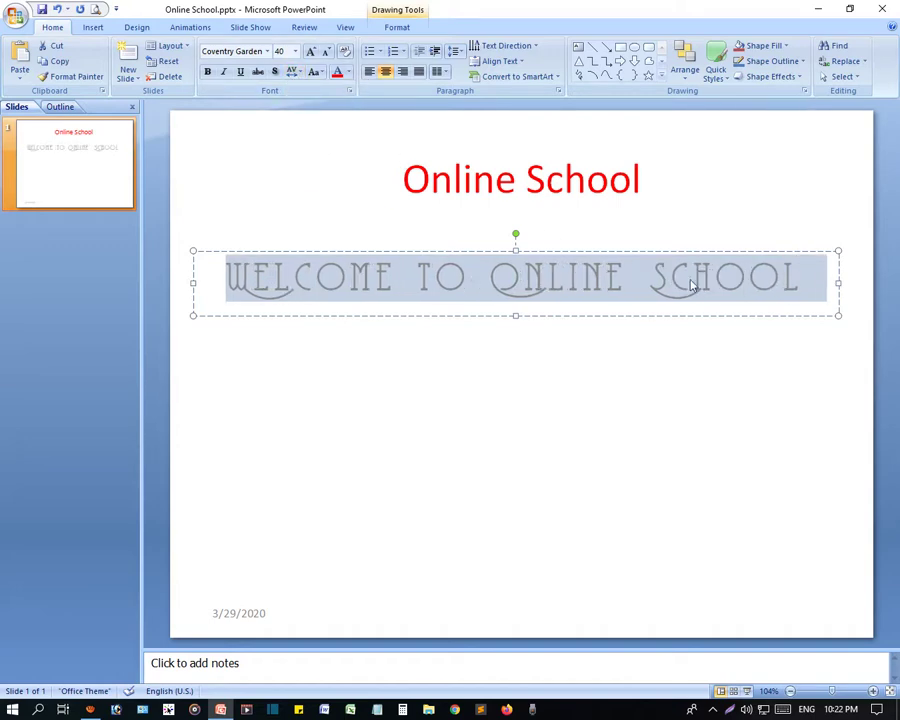
{"action": "left_click", "coordinate": [292, 71]}
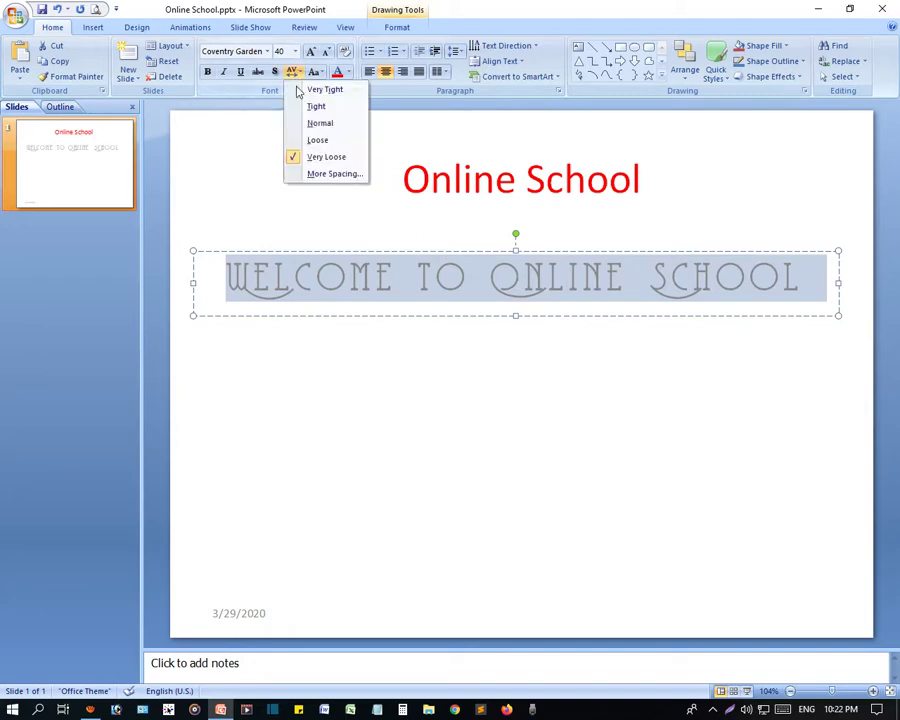
{"action": "left_click", "coordinate": [318, 175]}
Raise the Expanded By character spacing to 7.3 pt and apply it.
{"action": "left_click_drag", "start_coordinate": [412, 249], "coordinate": [413, 362]}
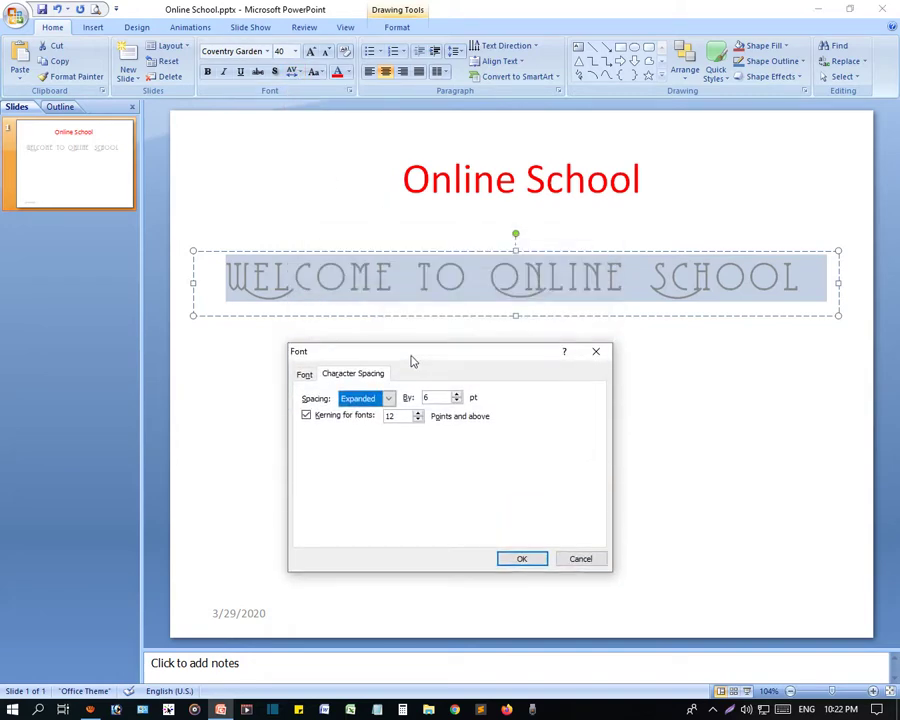
{"action": "left_click", "coordinate": [457, 395]}
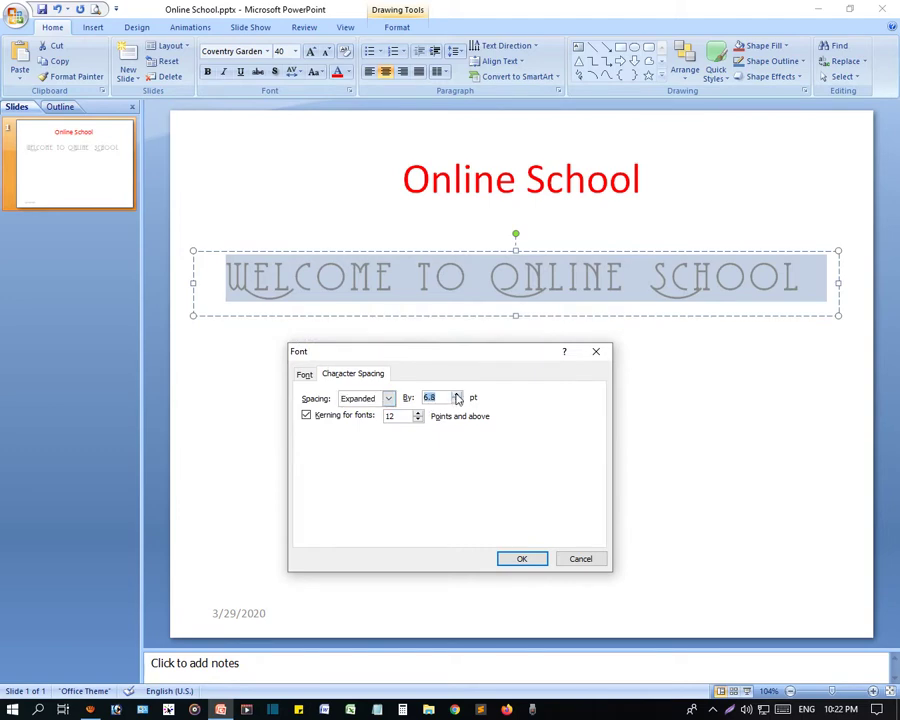
{"action": "left_click", "coordinate": [521, 560]}
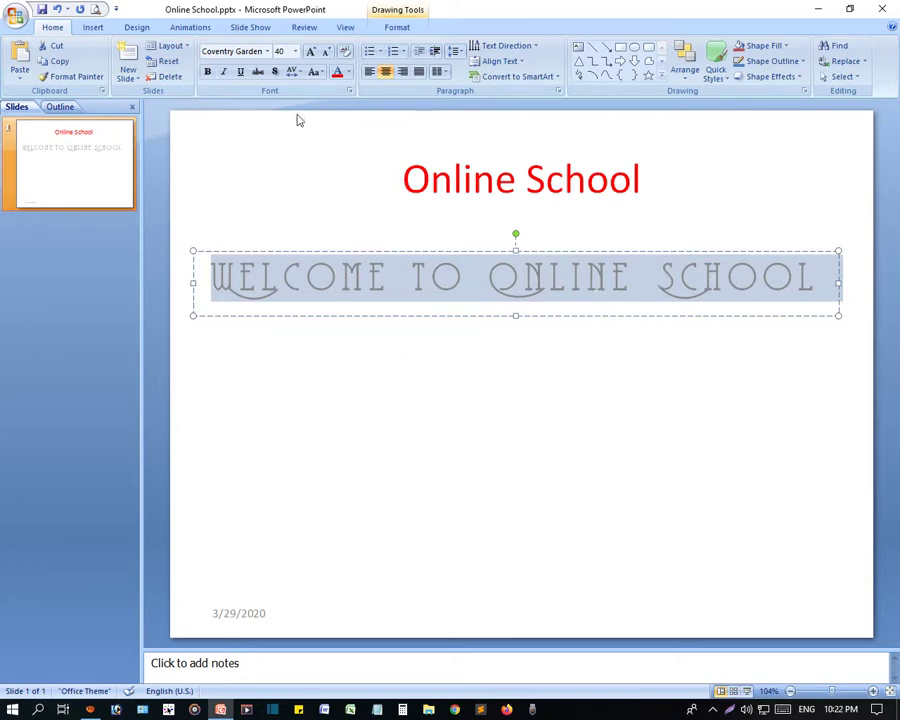
Set the subtitle's letter spacing to Loose, then back to Normal.
{"action": "left_click", "coordinate": [293, 73]}
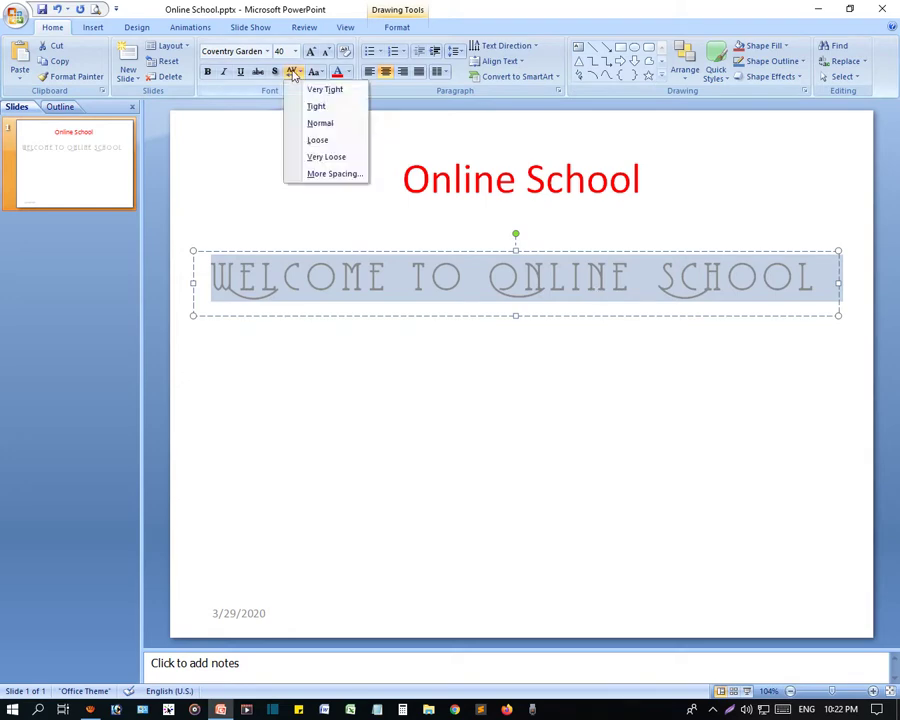
{"action": "left_click", "coordinate": [317, 141]}
{"action": "left_click", "coordinate": [293, 73]}
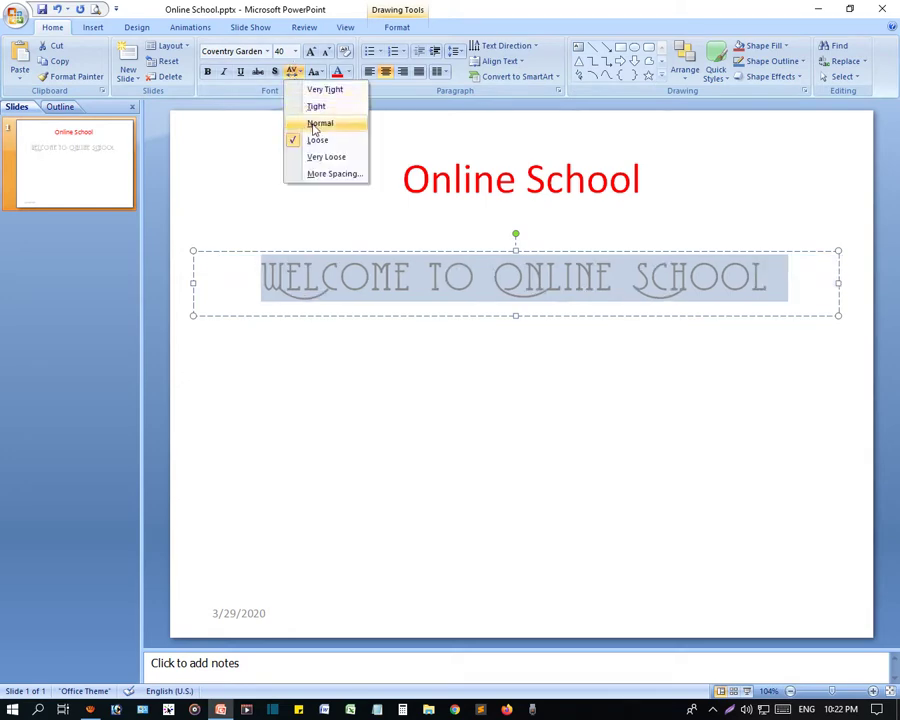
{"action": "left_click", "coordinate": [310, 123]}
Change the subtitle's case to UPPERCASE, then to Sentence case.
{"action": "left_click", "coordinate": [314, 72]}
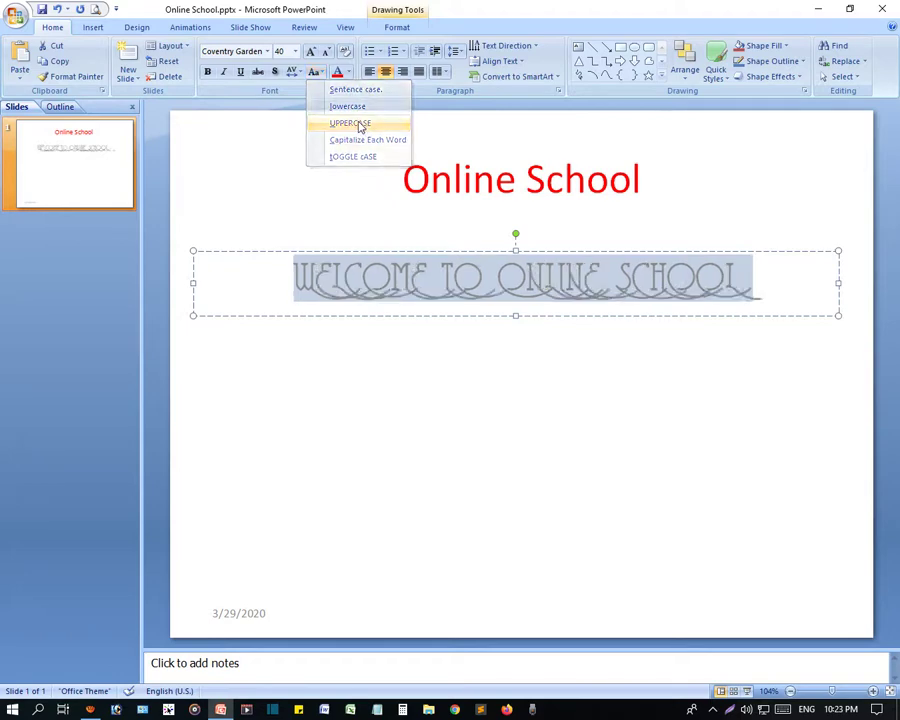
{"action": "left_click", "coordinate": [358, 124]}
{"action": "left_click", "coordinate": [320, 74]}
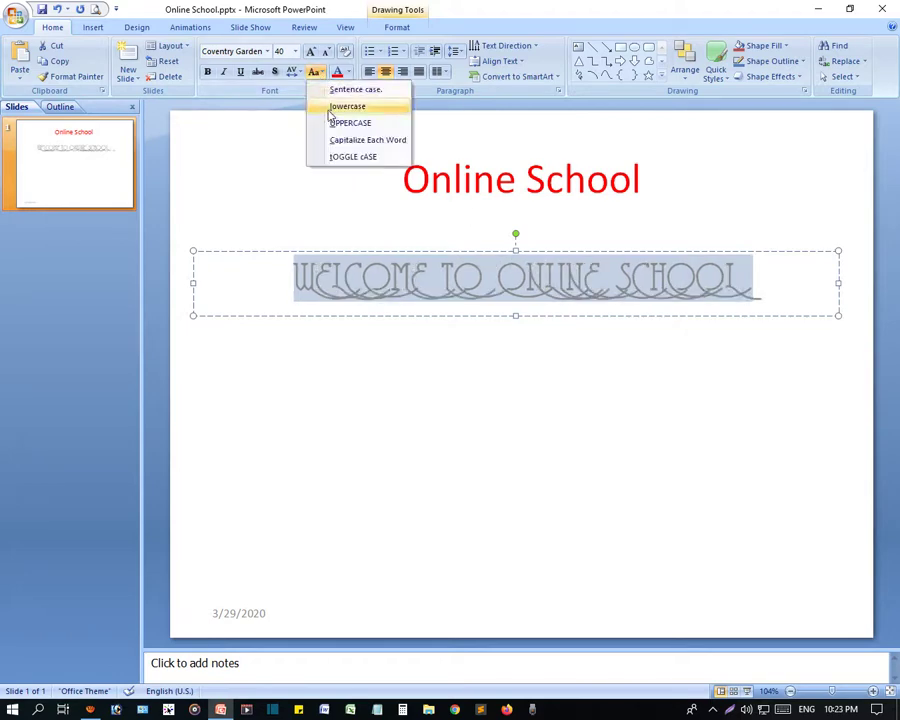
{"action": "left_click", "coordinate": [330, 89]}
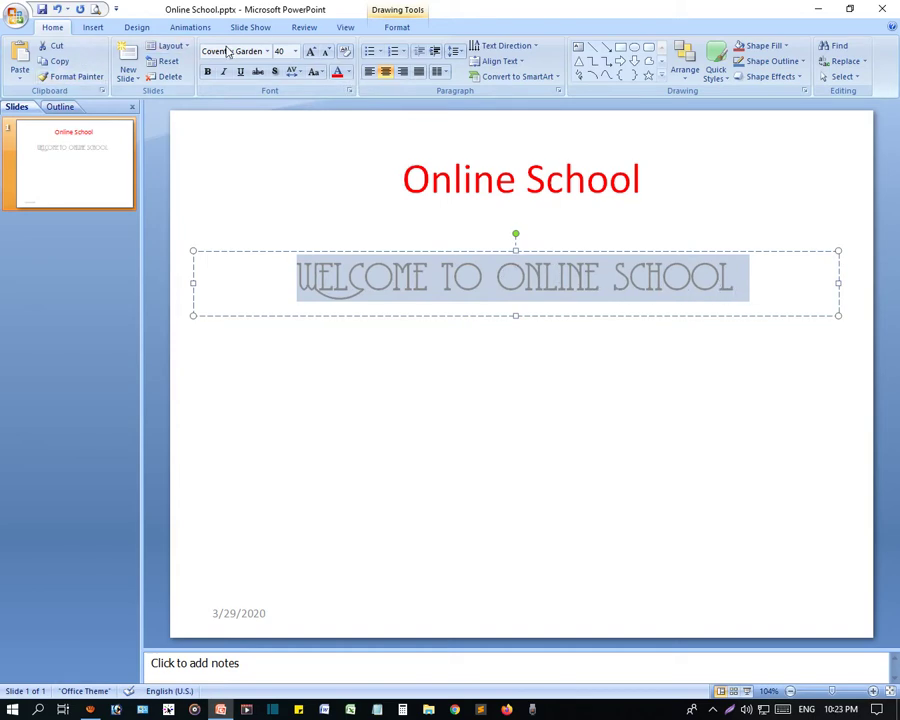
Switch the subtitle's font from Coventry Garden to Arial Black.
{"action": "left_click", "coordinate": [267, 51]}
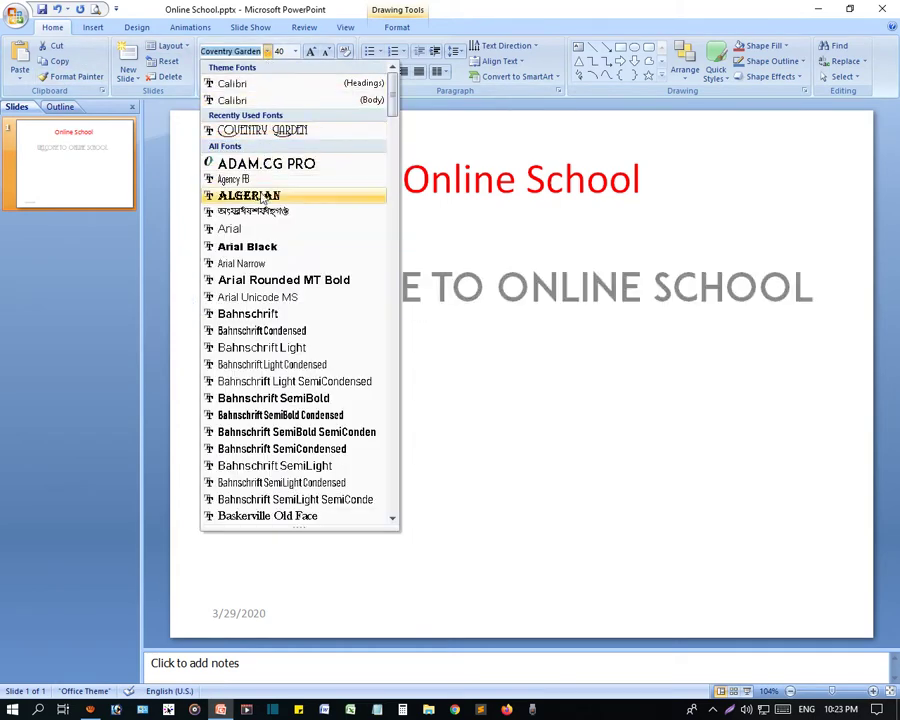
{"action": "left_click", "coordinate": [305, 247]}
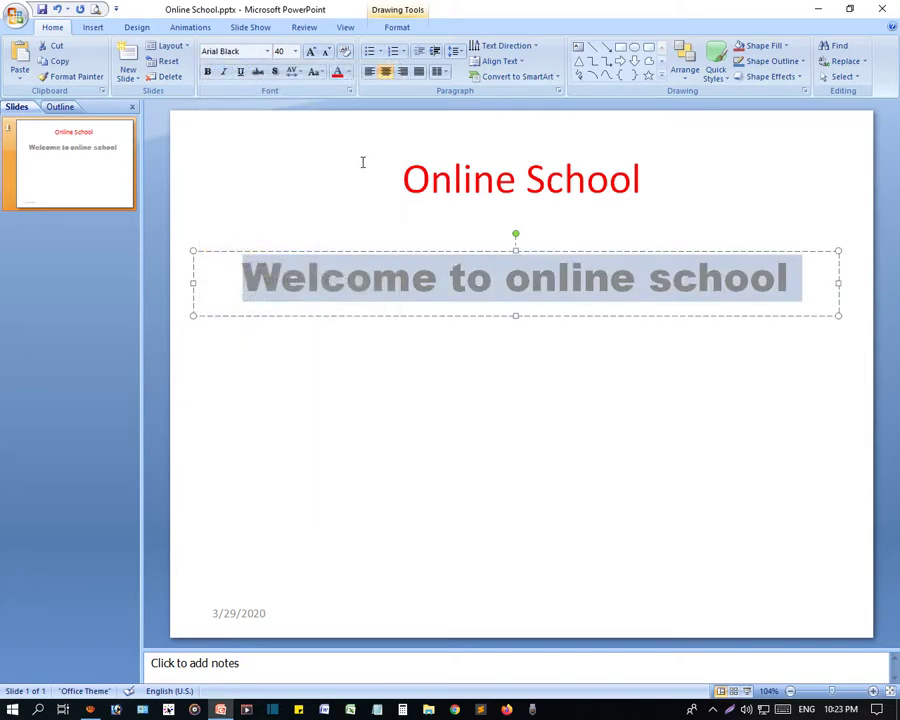
{"action": "left_click", "coordinate": [318, 73]}
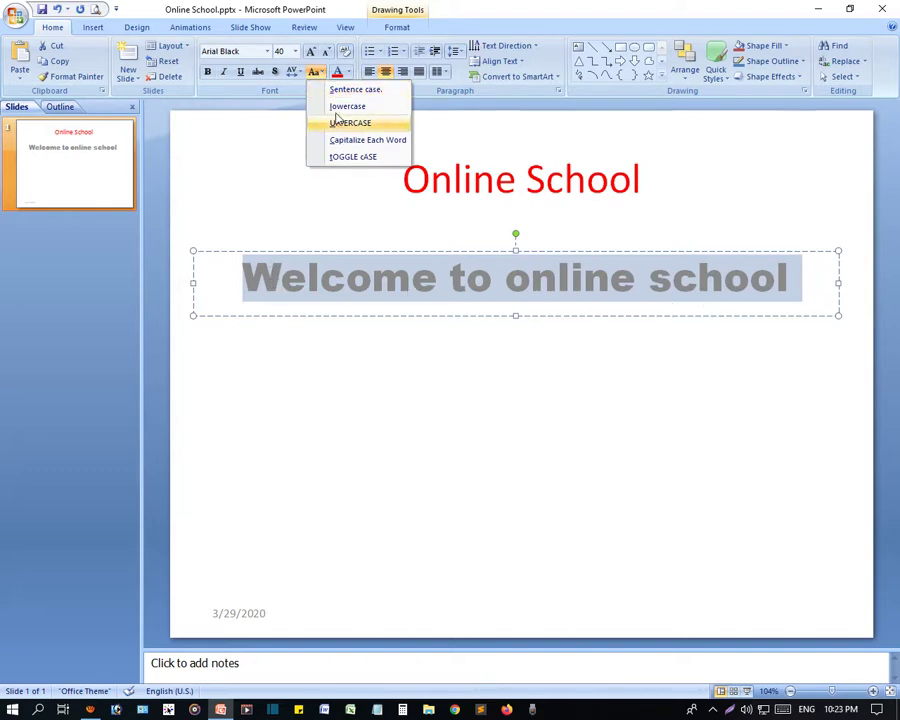
Cycle the subtitle's case through lowercase, UPPERCASE and Capitalize Each Word.
{"action": "left_click", "coordinate": [355, 89]}
{"action": "left_click", "coordinate": [318, 73]}
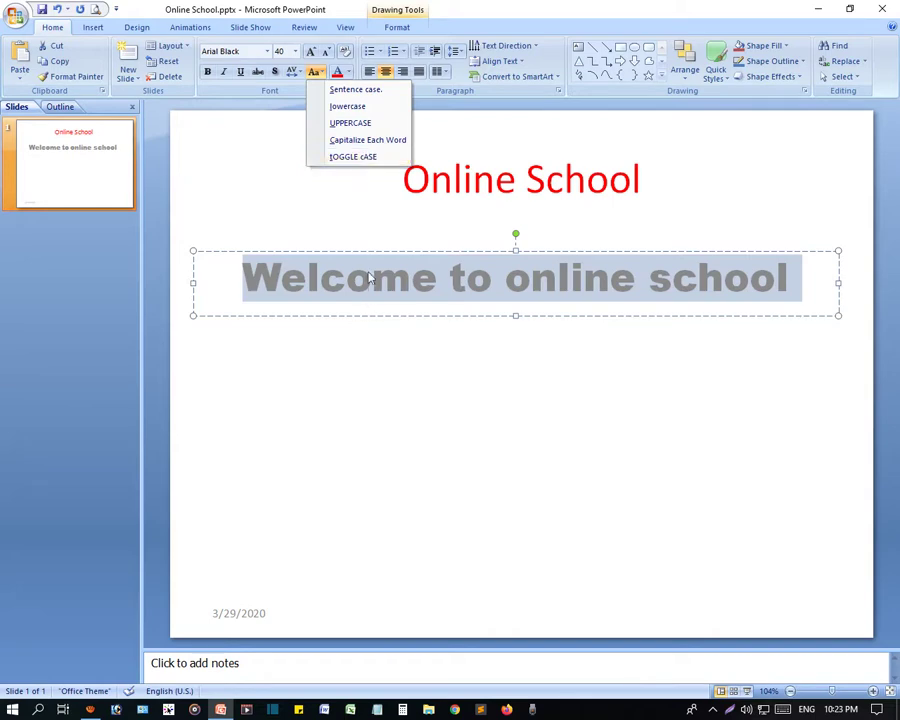
{"action": "left_click", "coordinate": [355, 107]}
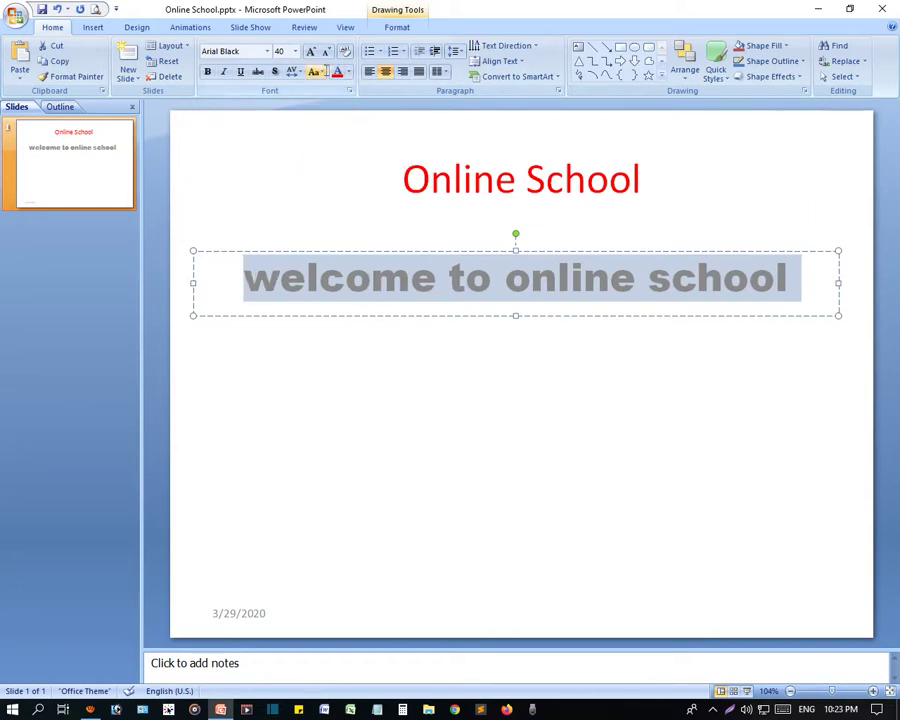
{"action": "left_click", "coordinate": [315, 73]}
{"action": "left_click", "coordinate": [344, 124]}
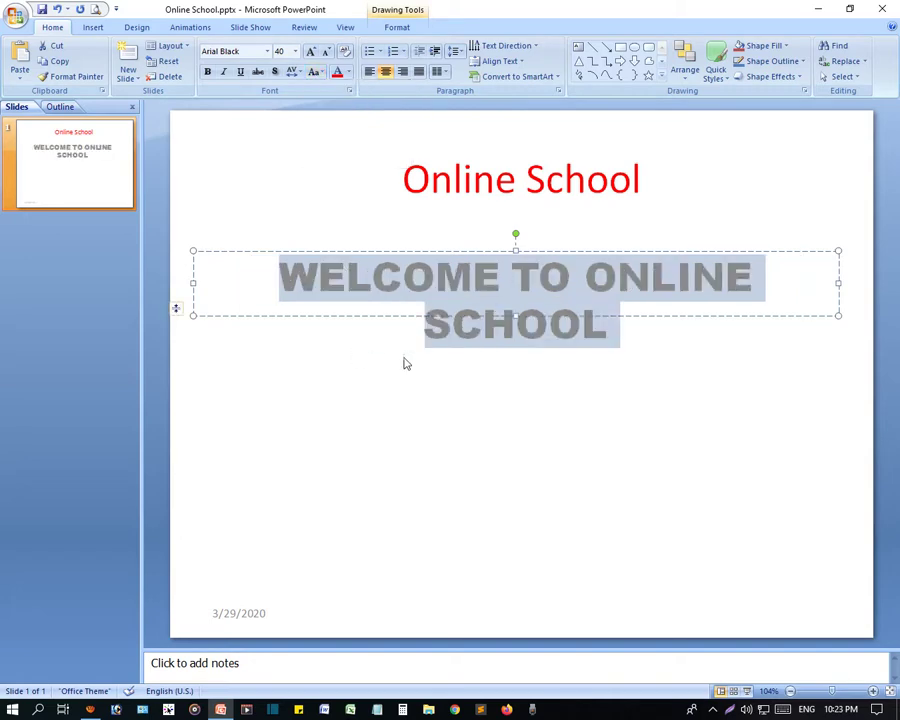
{"action": "left_click", "coordinate": [316, 74]}
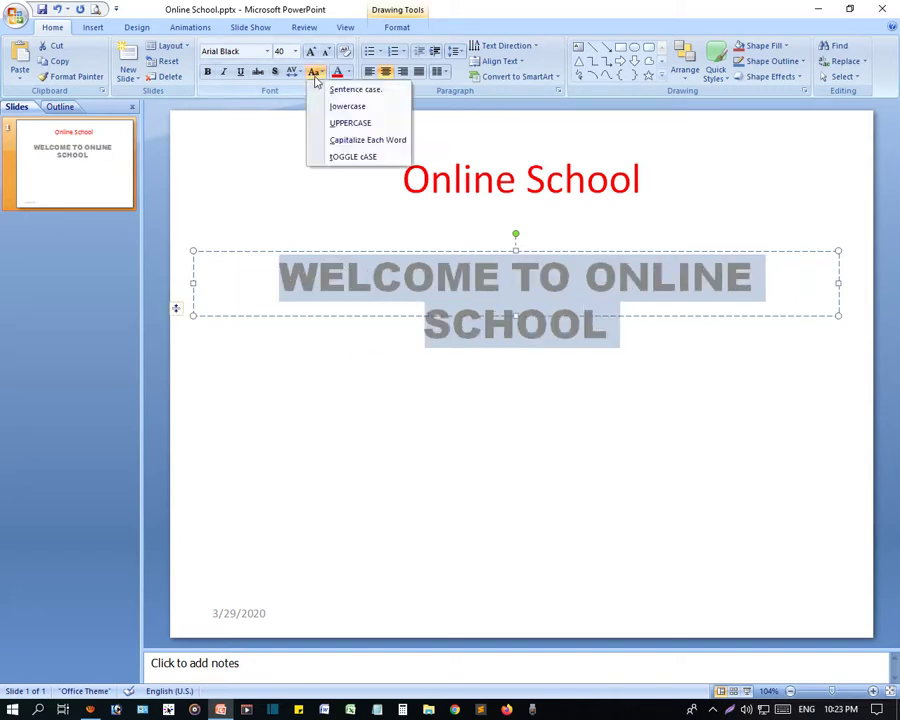
{"action": "left_click", "coordinate": [380, 145]}
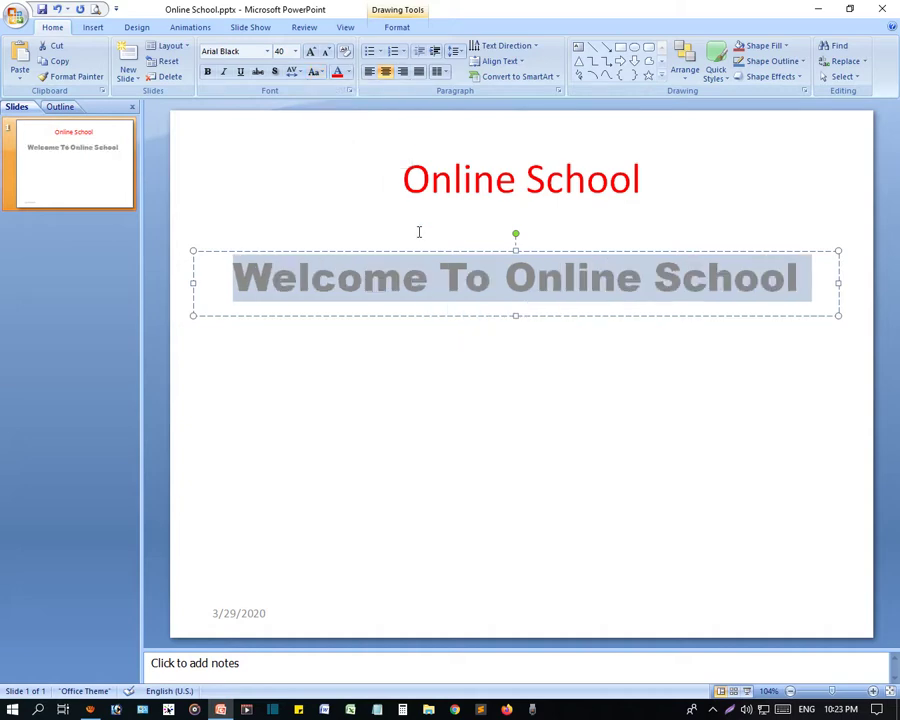
{"action": "left_click", "coordinate": [314, 72]}
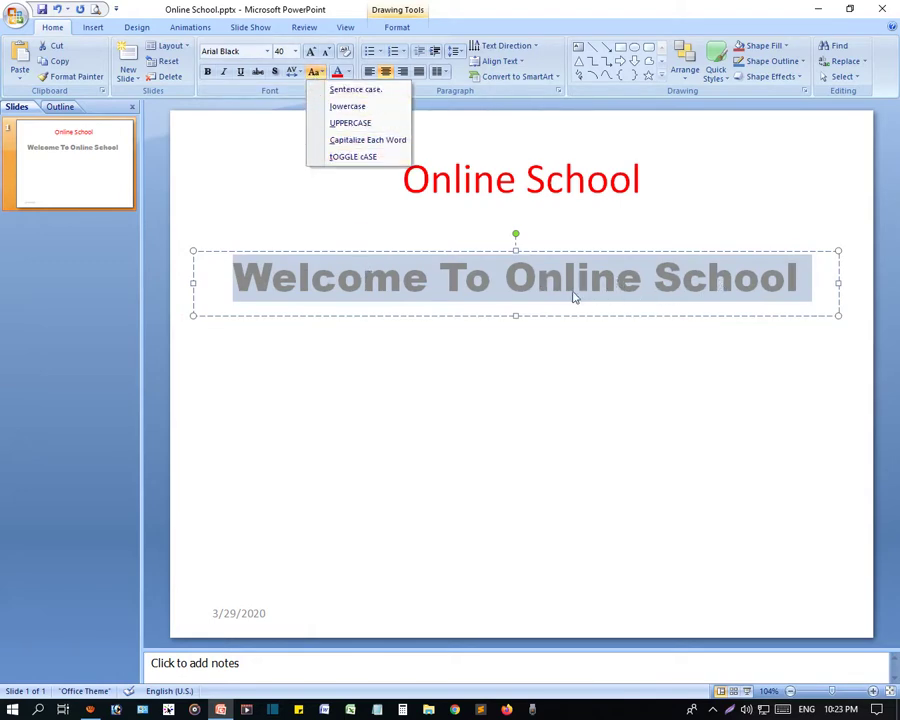
{"action": "left_click", "coordinate": [617, 297]}
Select the whole subtitle and apply tOGGLE cASE to invert its letters.
{"action": "left_click", "coordinate": [617, 297]}
{"action": "key", "text": "End"}
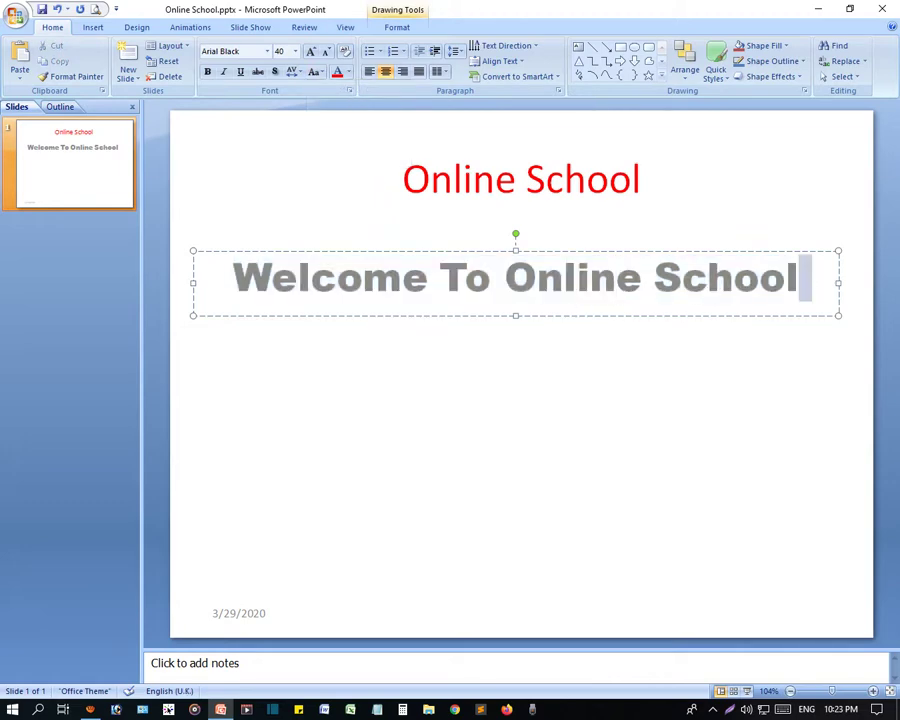
{"action": "key", "text": "ctrl+shift+Left"}
{"action": "key", "text": "Left"}
{"action": "key", "text": "Right"}
{"action": "key", "text": "shift+Left"}
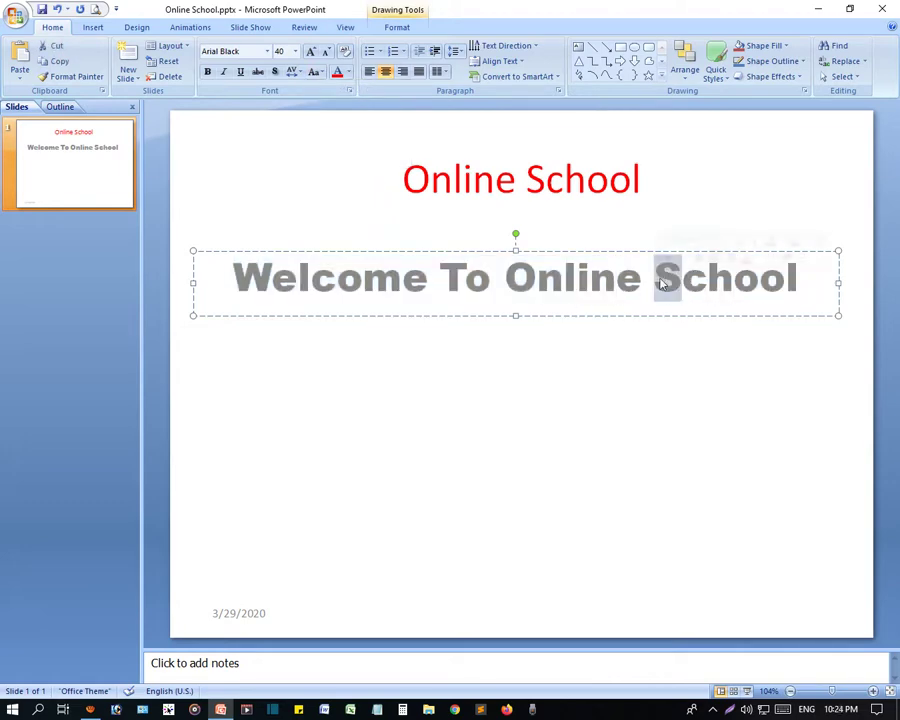
{"action": "left_click_drag", "start_coordinate": [806, 279], "coordinate": [295, 292]}
{"action": "left_click", "coordinate": [314, 72]}
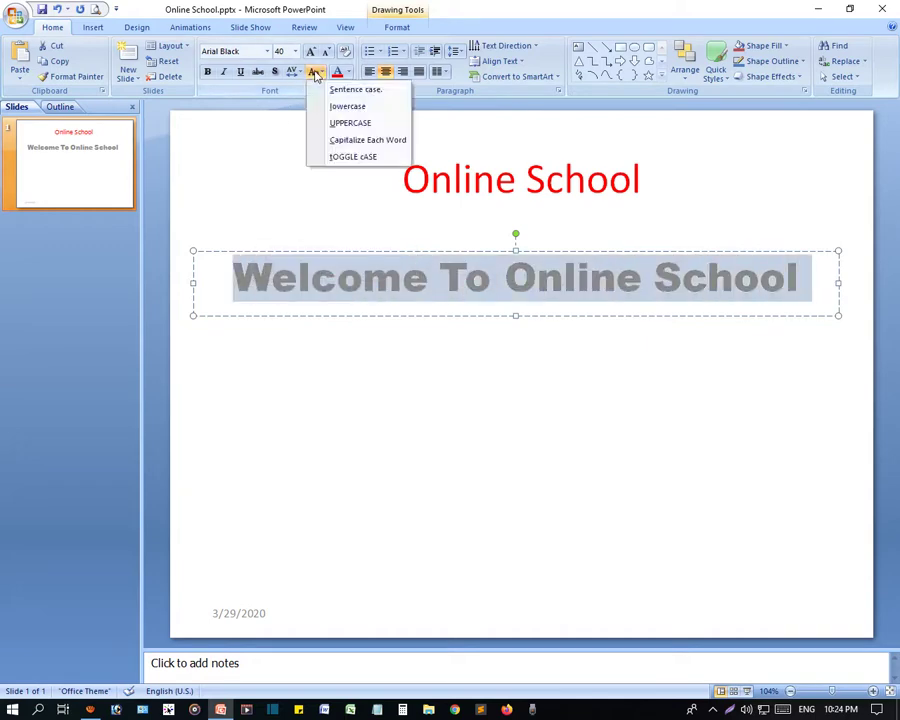
{"action": "left_click", "coordinate": [356, 157]}
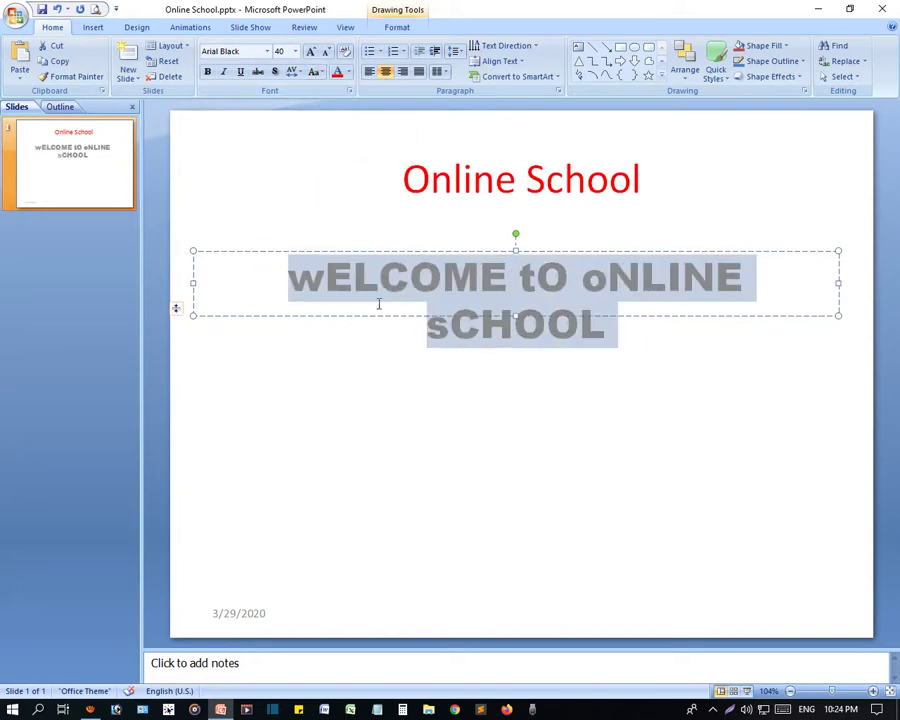
{"action": "left_click", "coordinate": [388, 450]}
Reselect the subtitle text and reapply Capitalize Each Word.
{"action": "left_click", "coordinate": [633, 317]}
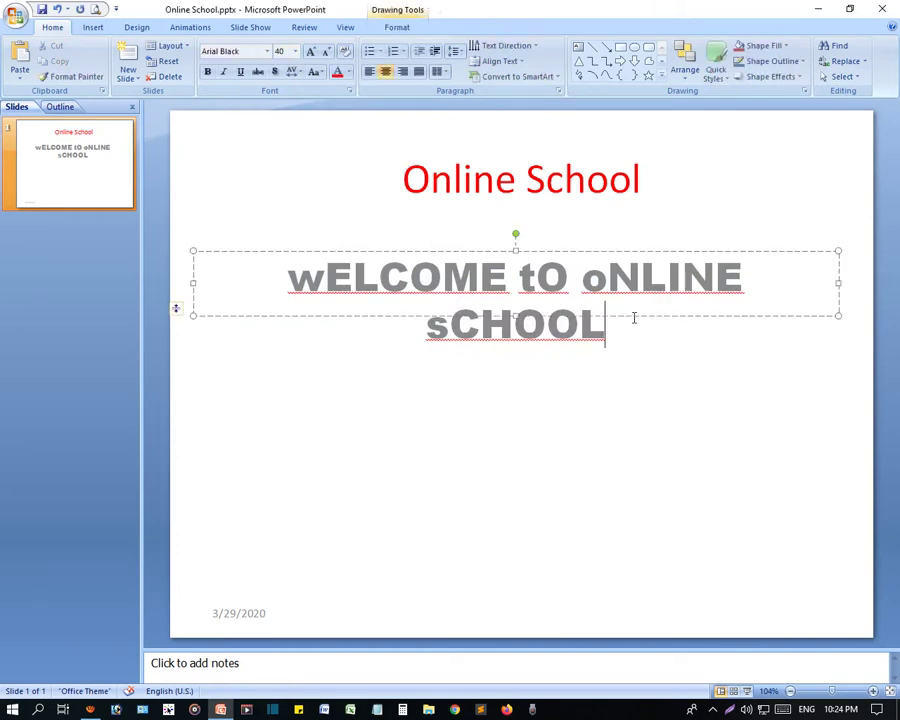
{"action": "left_click_drag", "start_coordinate": [618, 325], "coordinate": [283, 257]}
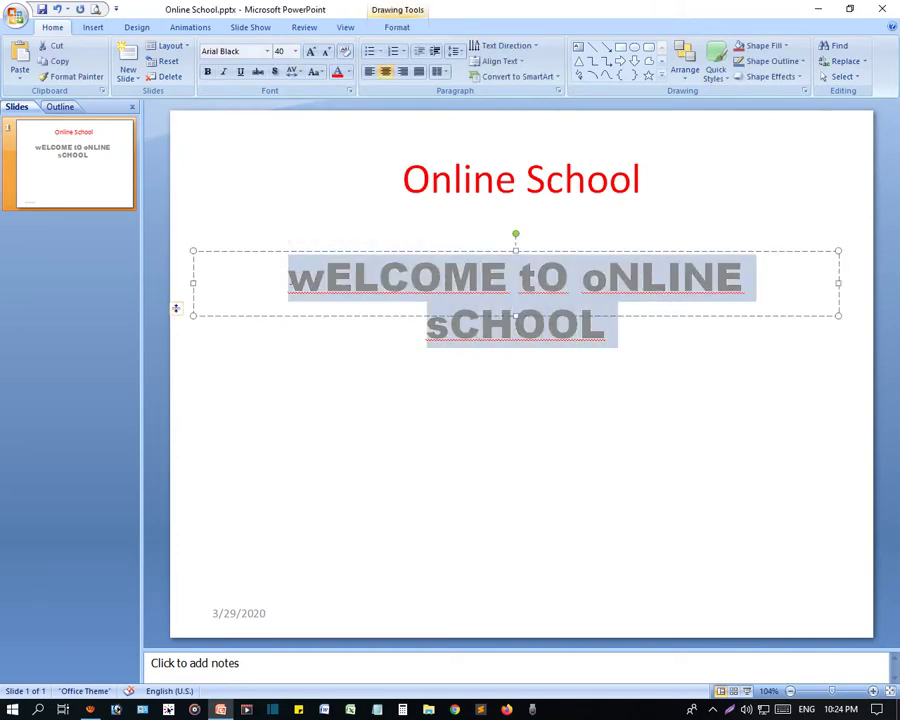
{"action": "left_click", "coordinate": [296, 280]}
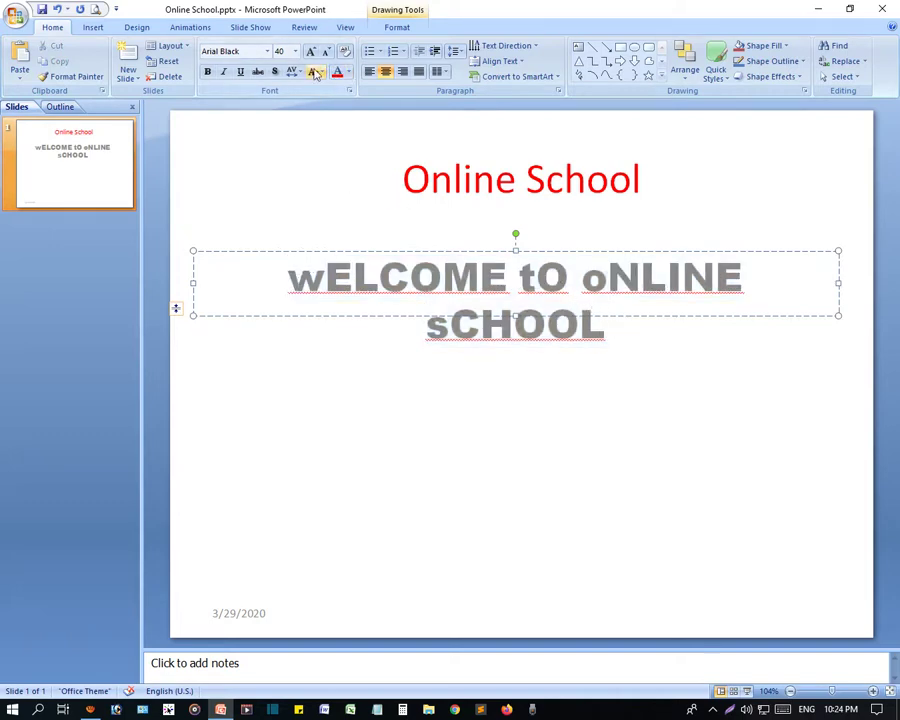
{"action": "left_click_drag", "start_coordinate": [628, 339], "coordinate": [304, 270]}
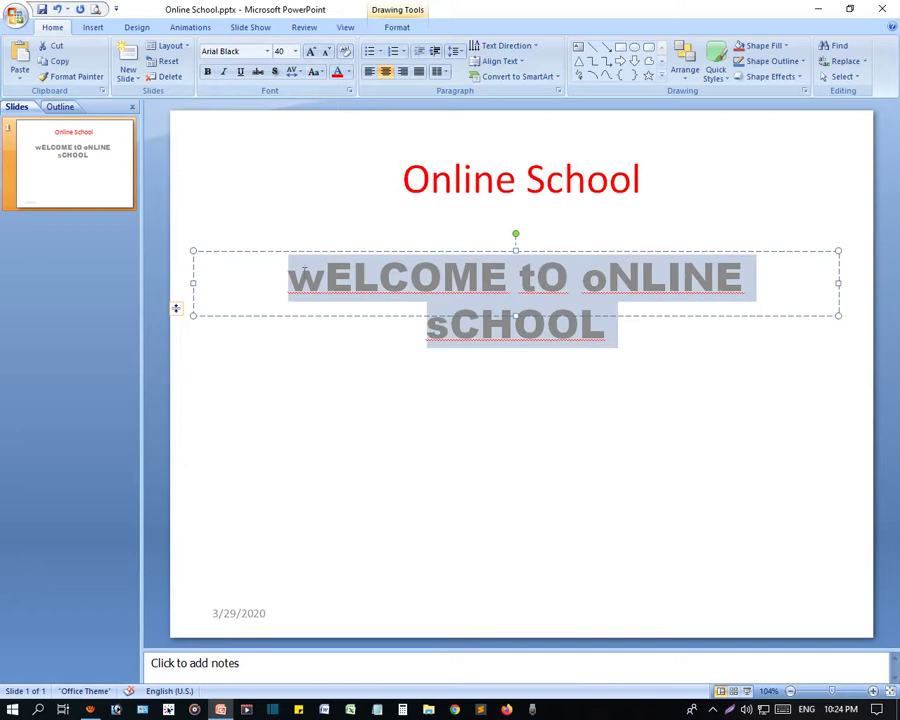
{"action": "left_click", "coordinate": [314, 75]}
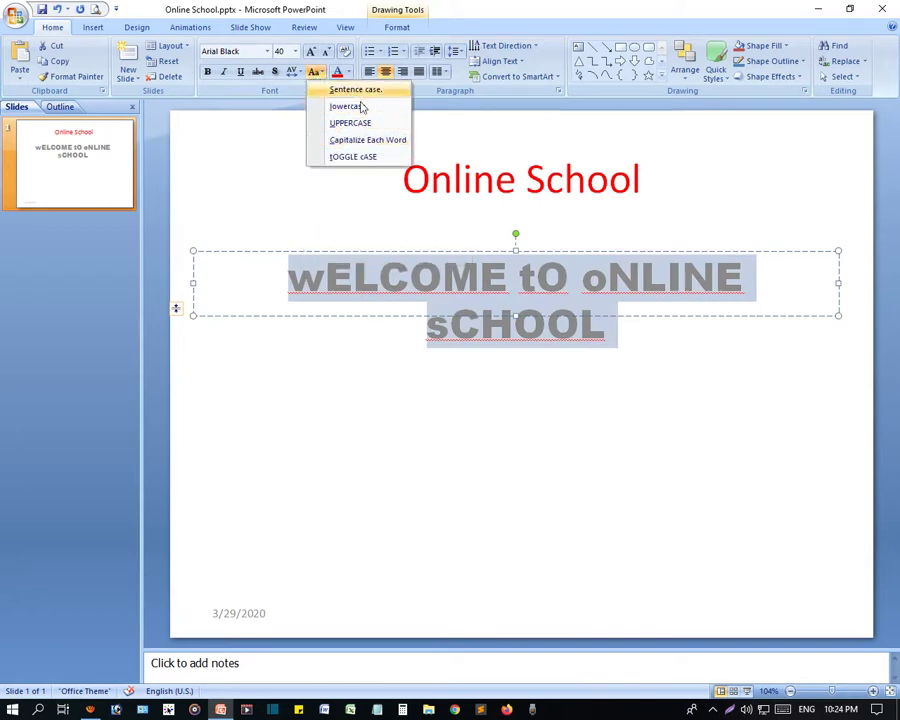
{"action": "left_click", "coordinate": [354, 142]}
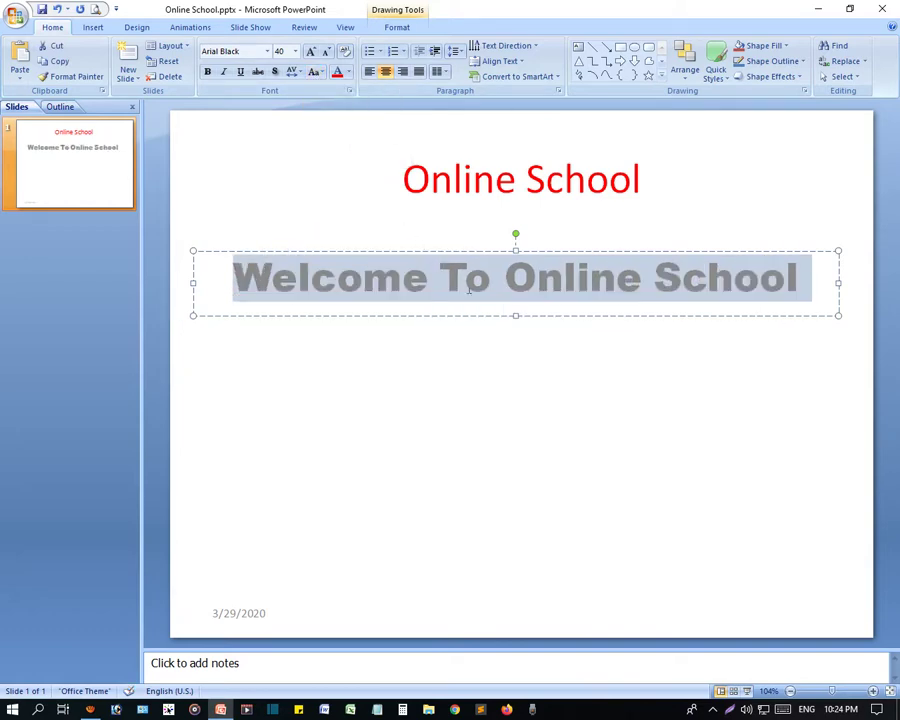
Retype the 'T' of 'To' in lowercase so it reads 'Welcome to Online School'.
{"action": "left_click", "coordinate": [315, 73]}
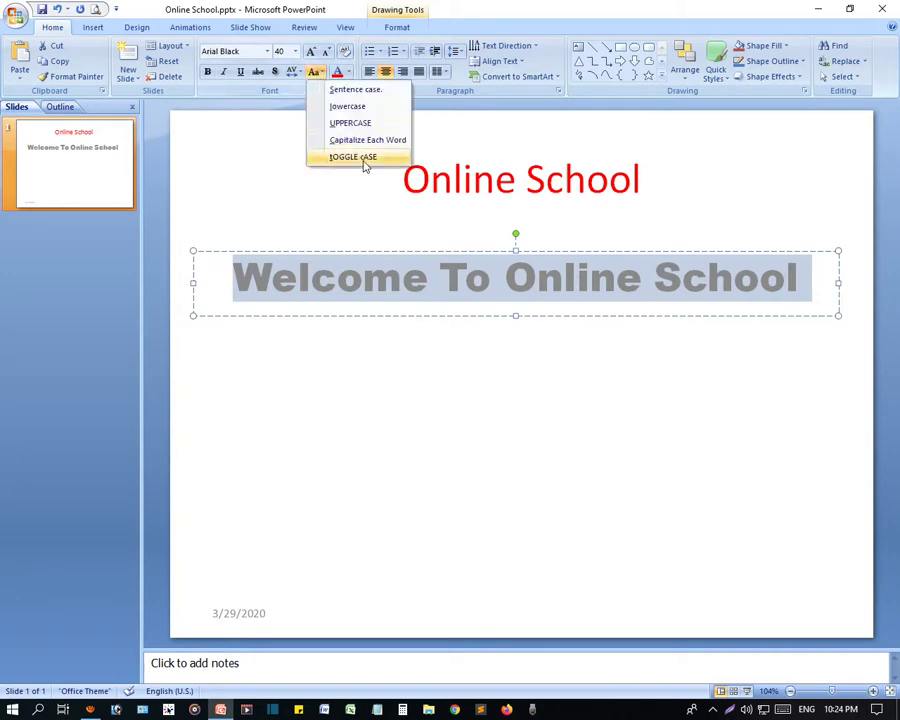
{"action": "left_click", "coordinate": [542, 277]}
{"action": "left_click", "coordinate": [611, 277]}
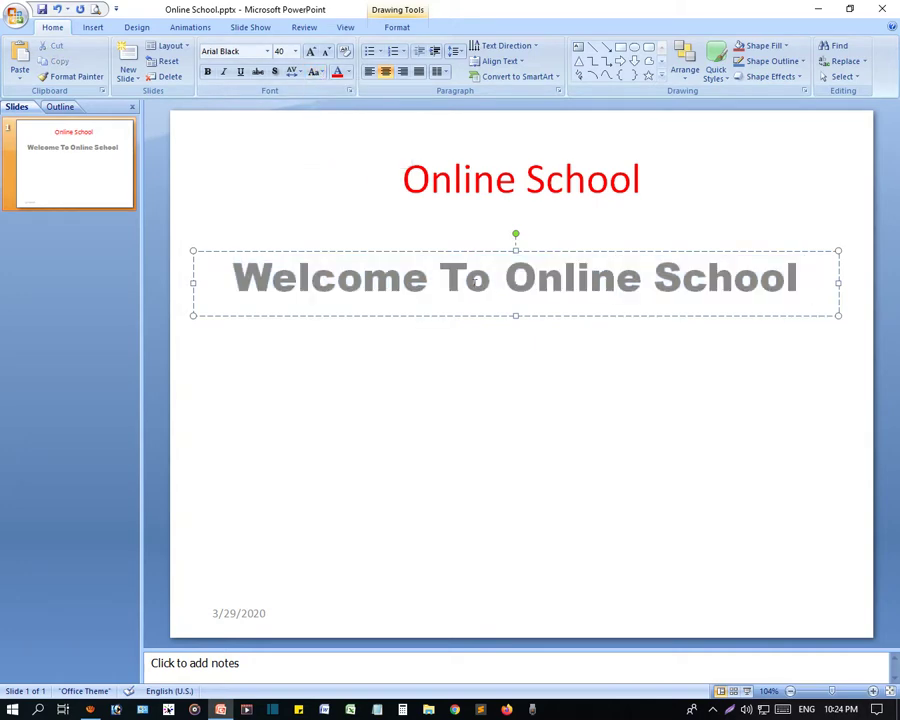
{"action": "left_click_drag", "start_coordinate": [466, 277], "coordinate": [440, 277]}
{"action": "type", "text": "t"}
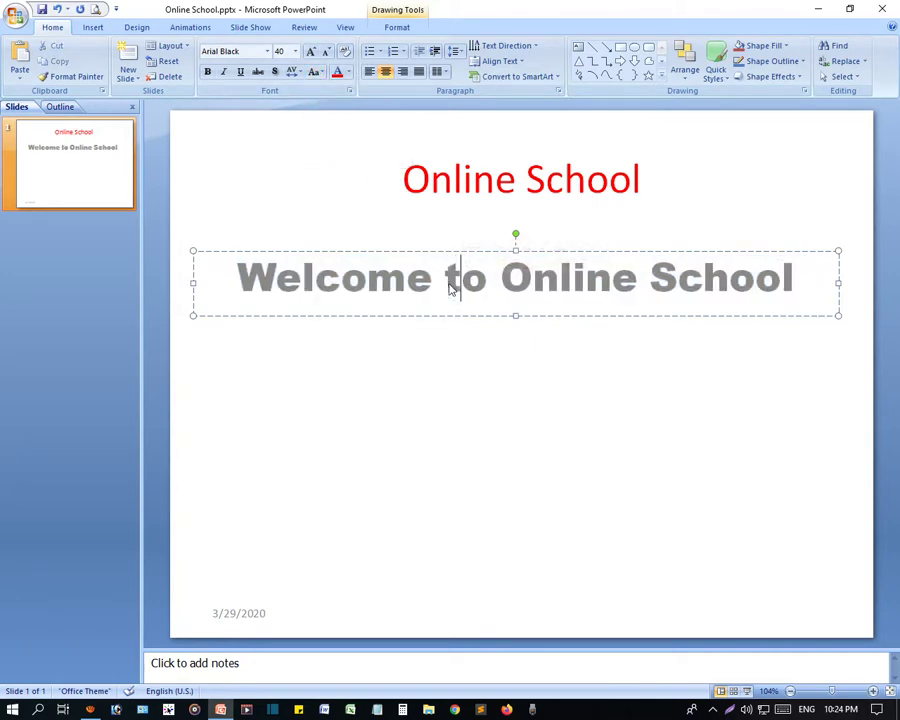
{"action": "left_click_drag", "start_coordinate": [806, 281], "coordinate": [228, 281]}
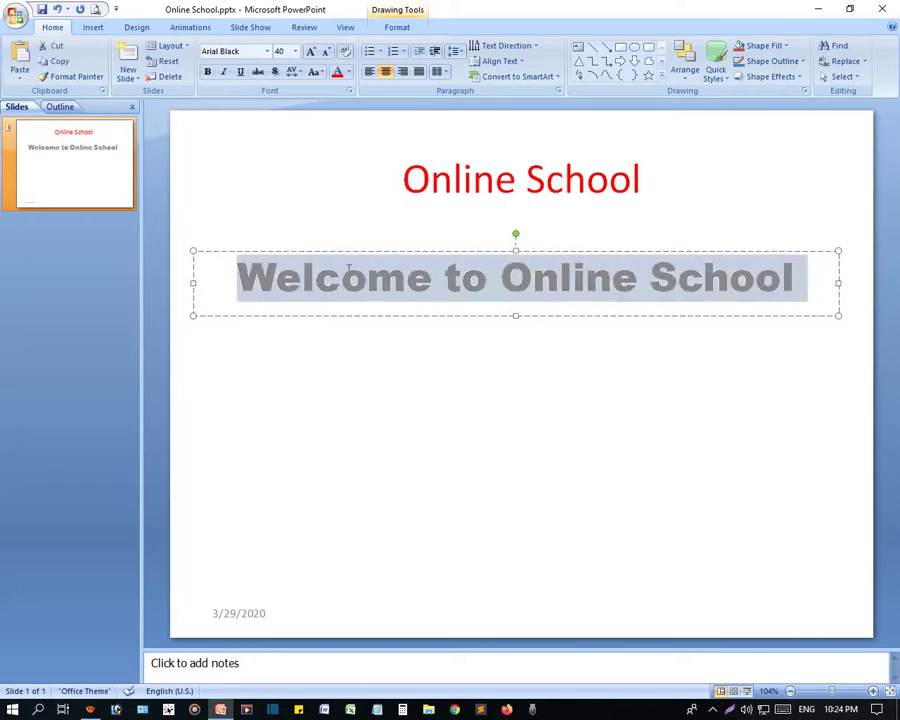
Color the subtitle Light Blue and set it back in Coventry Garden.
{"action": "left_click", "coordinate": [348, 72]}
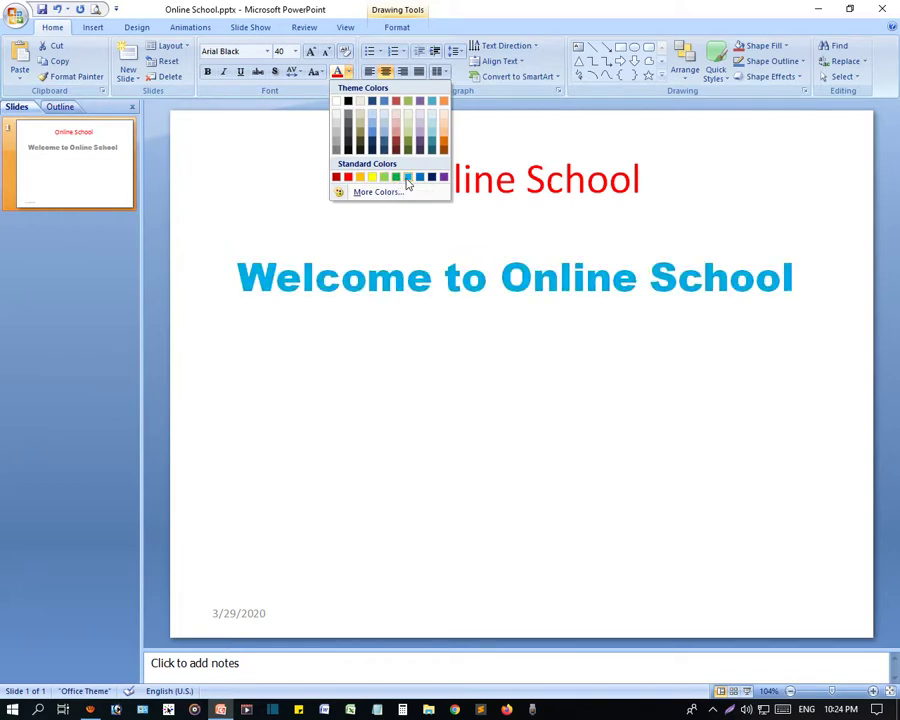
{"action": "left_click", "coordinate": [407, 183]}
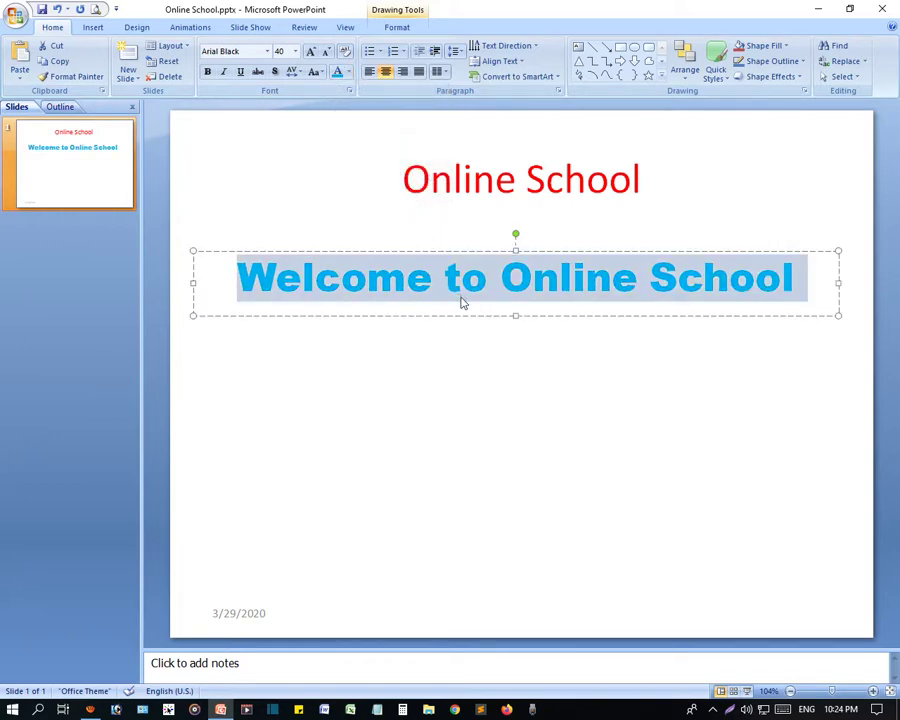
{"action": "left_click", "coordinate": [267, 51]}
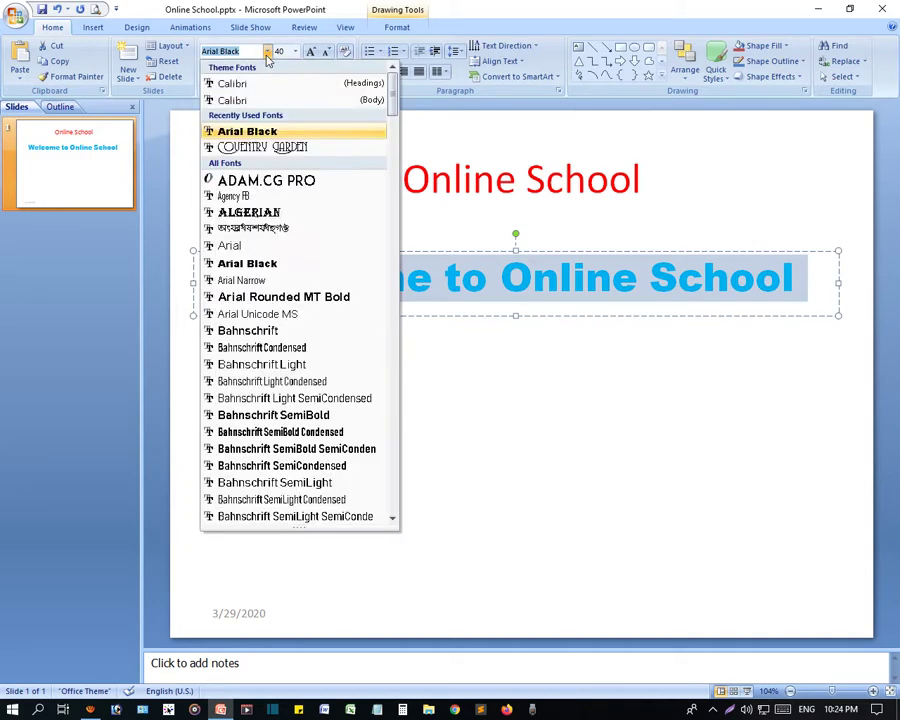
{"action": "left_click", "coordinate": [270, 148]}
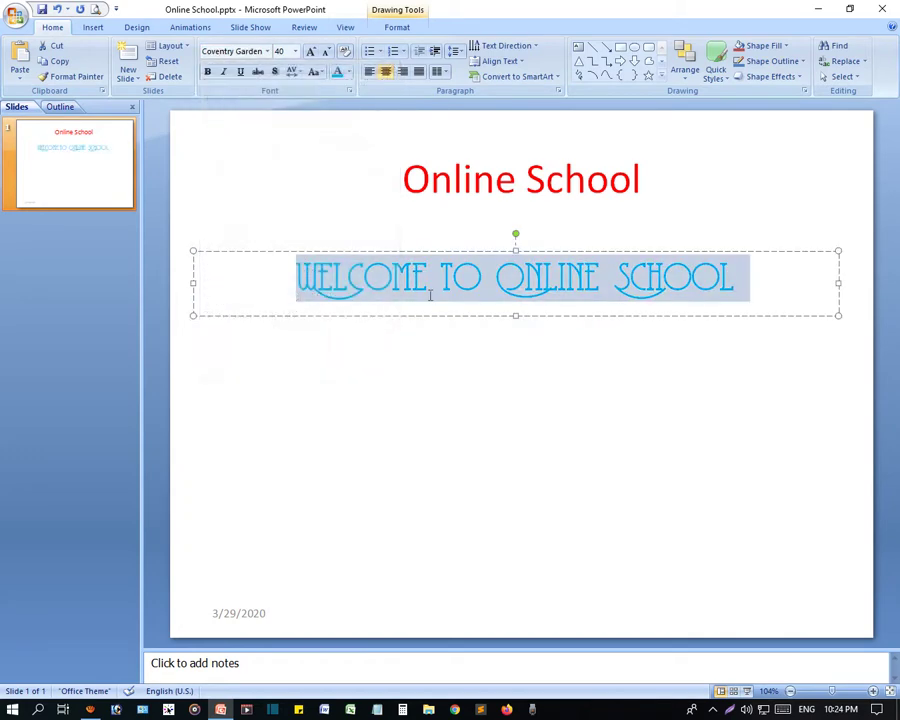
{"action": "left_click", "coordinate": [350, 76]}
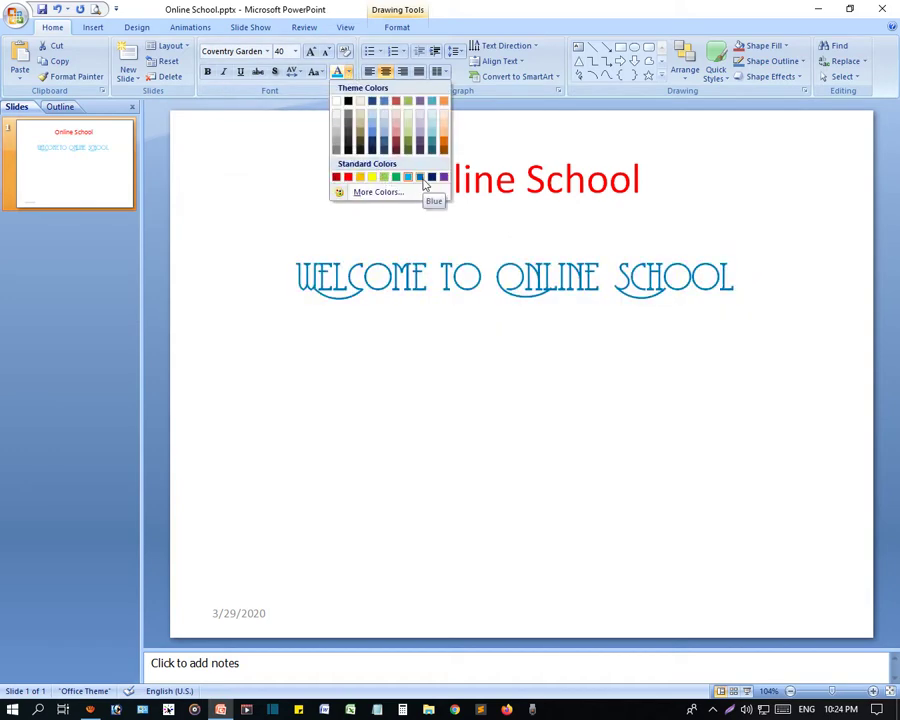
Apply standard Blue to the subtitle text and briefly open the More Colors dialog.
{"action": "left_click", "coordinate": [424, 180]}
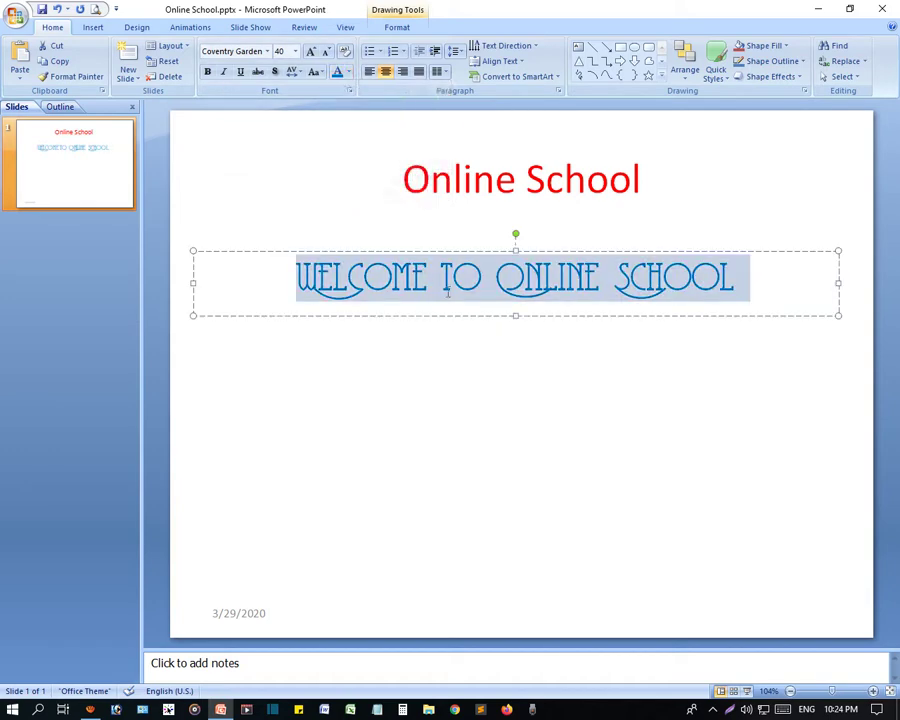
{"action": "left_click", "coordinate": [349, 74]}
{"action": "left_click", "coordinate": [374, 193]}
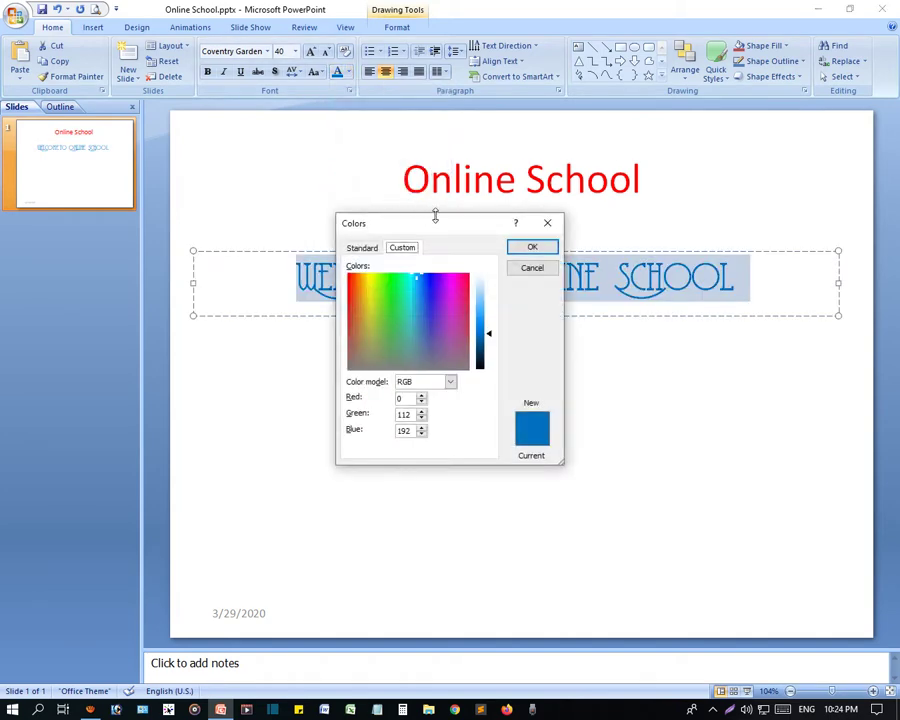
{"action": "left_click", "coordinate": [545, 222]}
In More Colors, try purple-blue and magenta shades, entering red 0 and green 255255.
{"action": "left_click", "coordinate": [348, 73]}
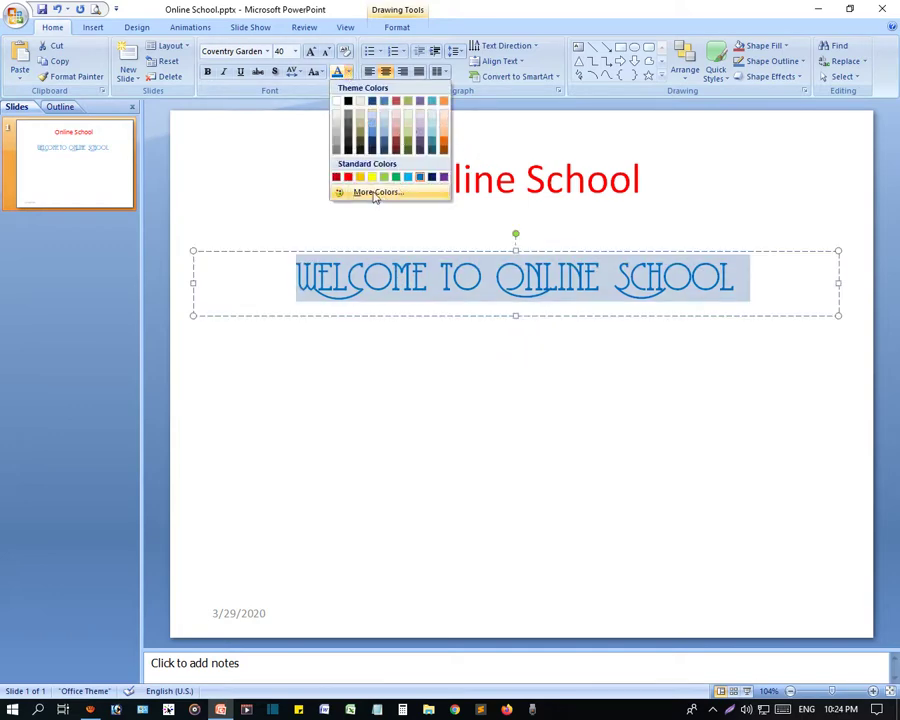
{"action": "left_click", "coordinate": [375, 193]}
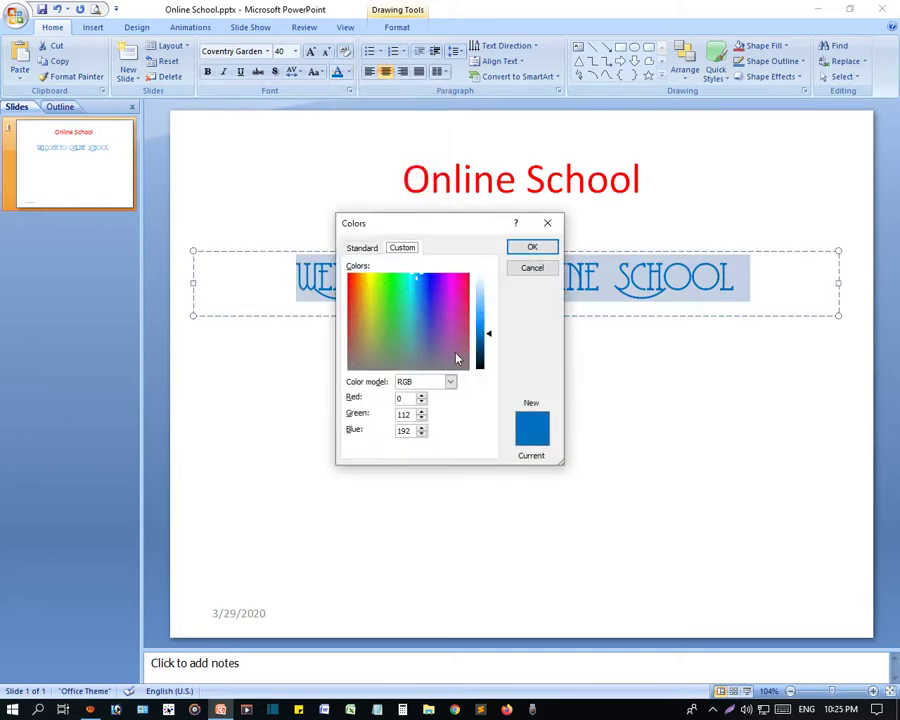
{"action": "left_click", "coordinate": [481, 315]}
{"action": "left_click", "coordinate": [428, 322]}
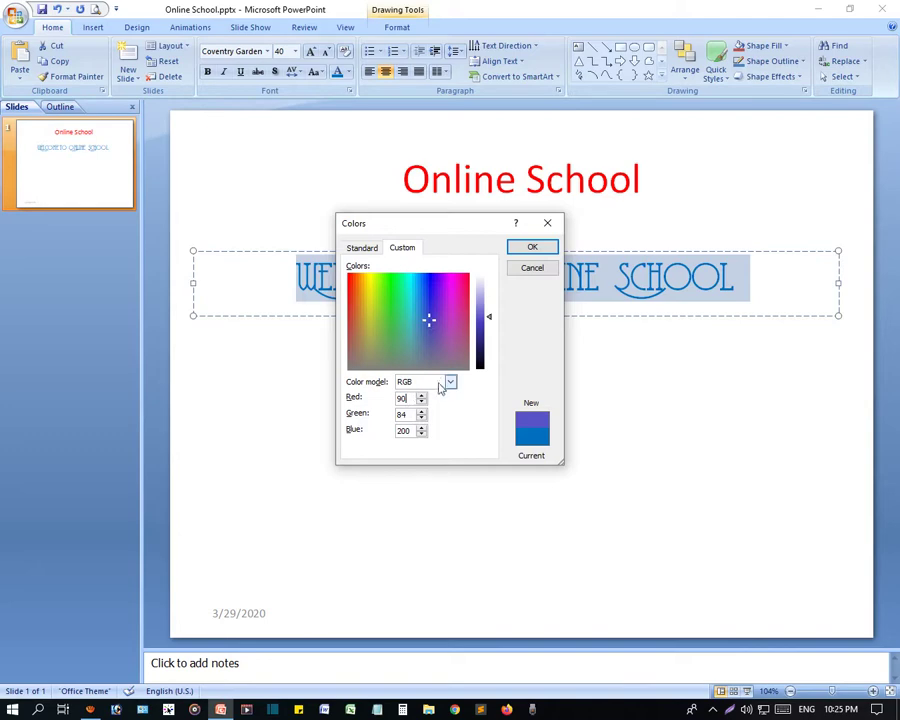
{"action": "left_click_drag", "start_coordinate": [418, 398], "coordinate": [389, 428]}
{"action": "left_click", "coordinate": [451, 289]}
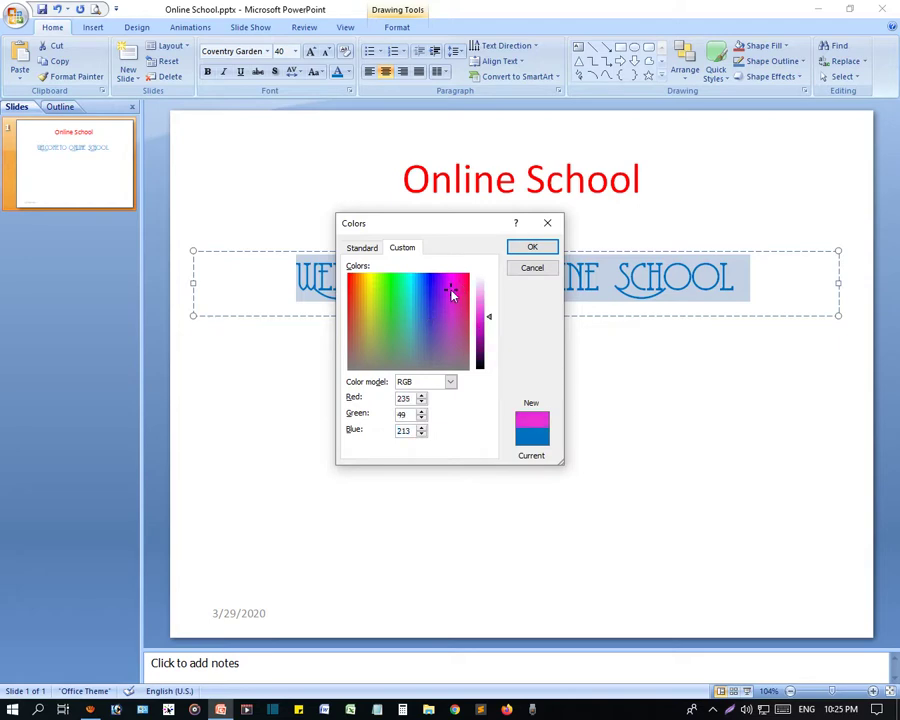
{"action": "double_click", "coordinate": [407, 397]}
{"action": "type", "text": "0"}
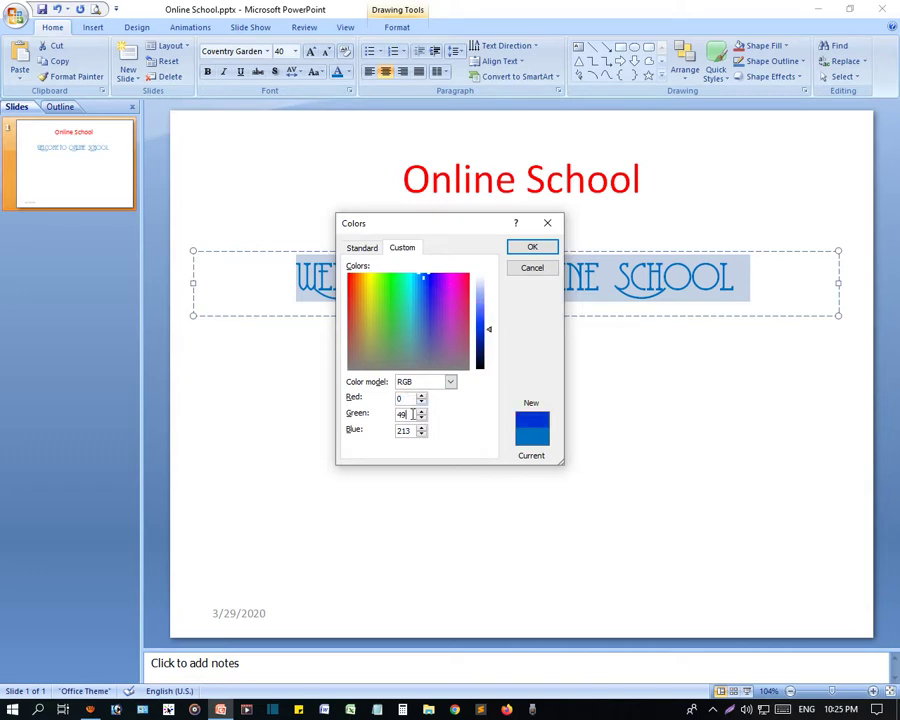
{"action": "left_click_drag", "start_coordinate": [409, 414], "coordinate": [393, 414]}
{"action": "type", "text": "255"}
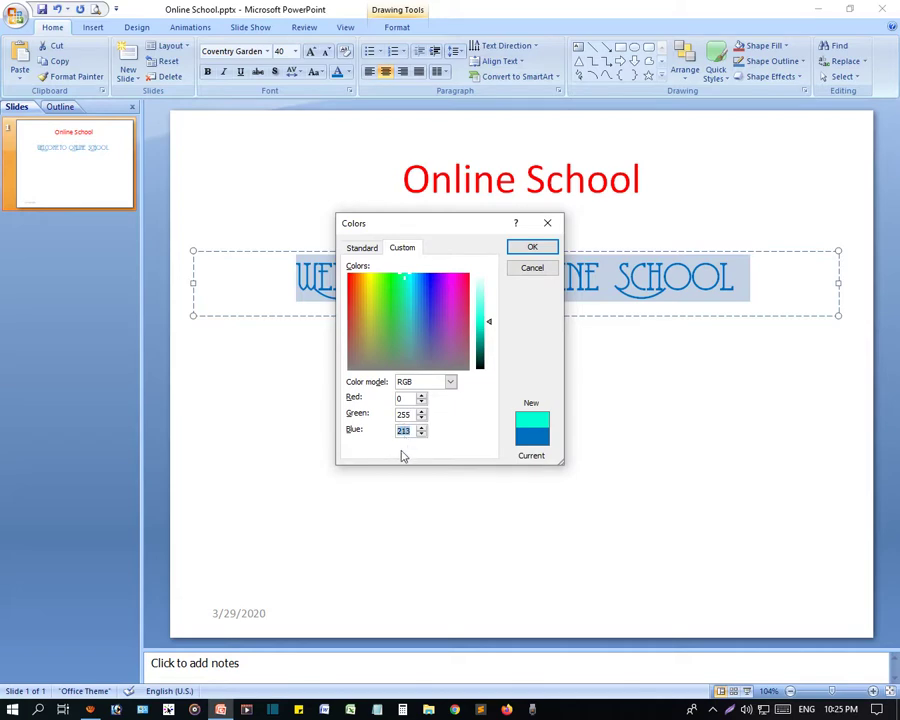
{"action": "type", "text": "255"}
Switch the colour model to HSL and back to RGB, then cancel to keep Blue.
{"action": "left_click", "coordinate": [450, 383]}
{"action": "left_click", "coordinate": [410, 403]}
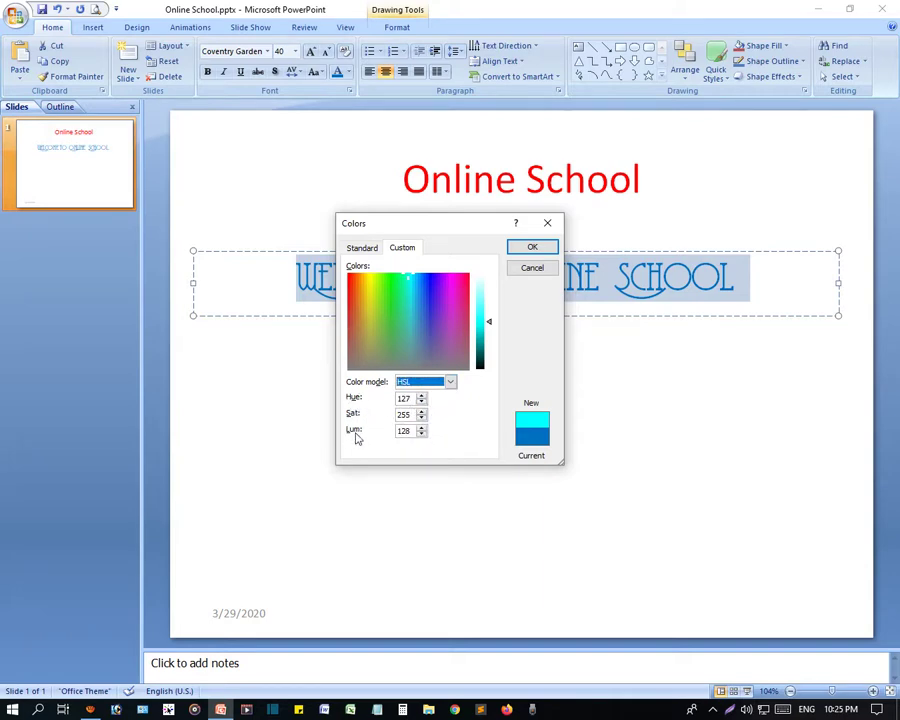
{"action": "left_click", "coordinate": [403, 431]}
{"action": "left_click", "coordinate": [433, 384]}
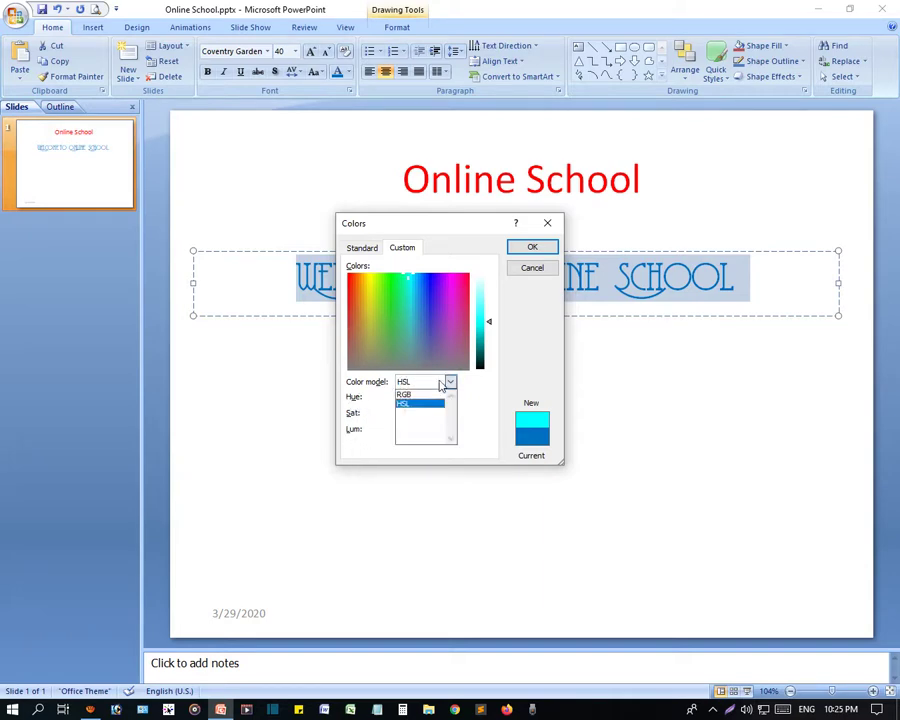
{"action": "left_click", "coordinate": [422, 399]}
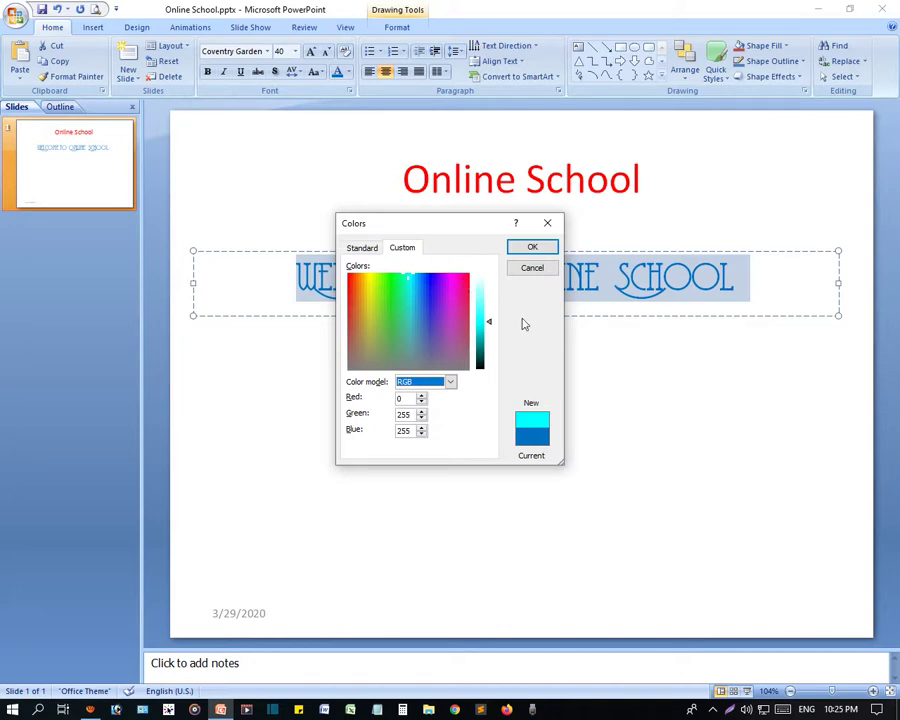
{"action": "left_click", "coordinate": [532, 270]}
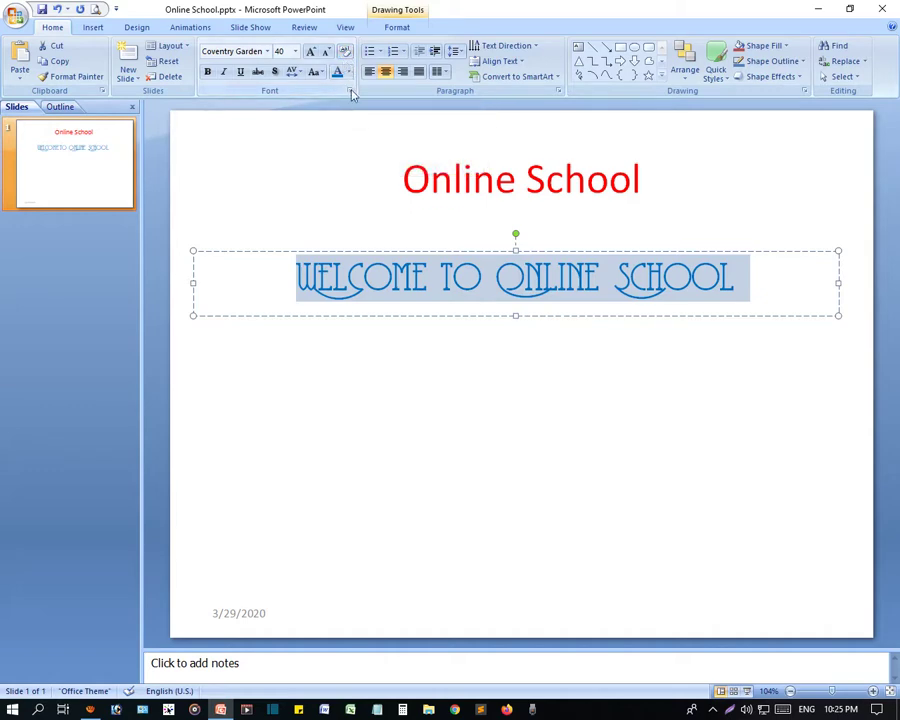
Apply Clear All Formatting to the subtitle, then undo it to restore the styling.
{"action": "left_click", "coordinate": [345, 53]}
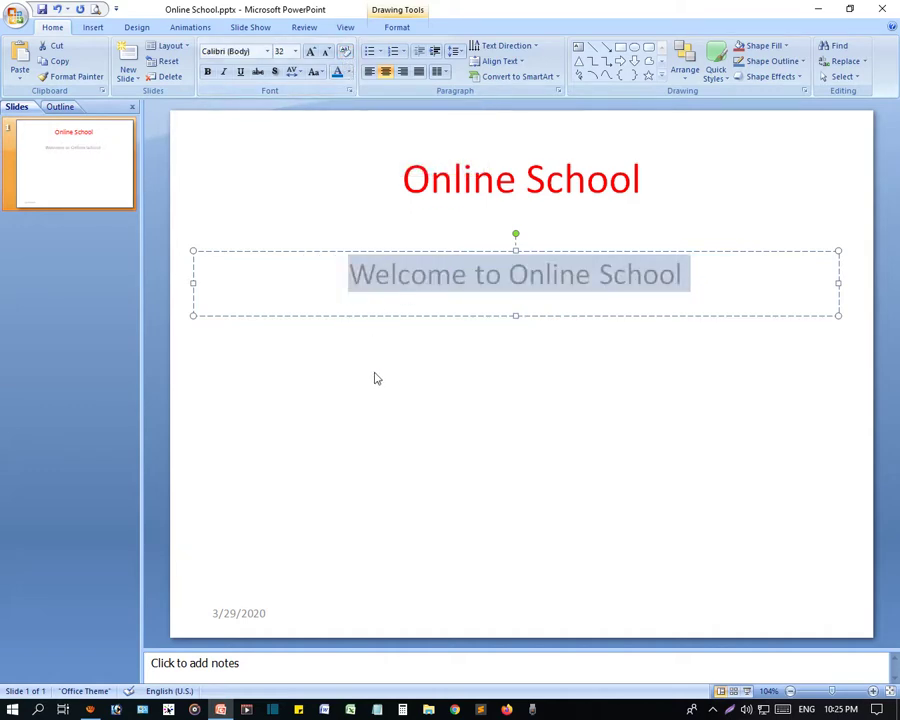
{"action": "left_click", "coordinate": [506, 364]}
{"action": "left_click", "coordinate": [553, 278]}
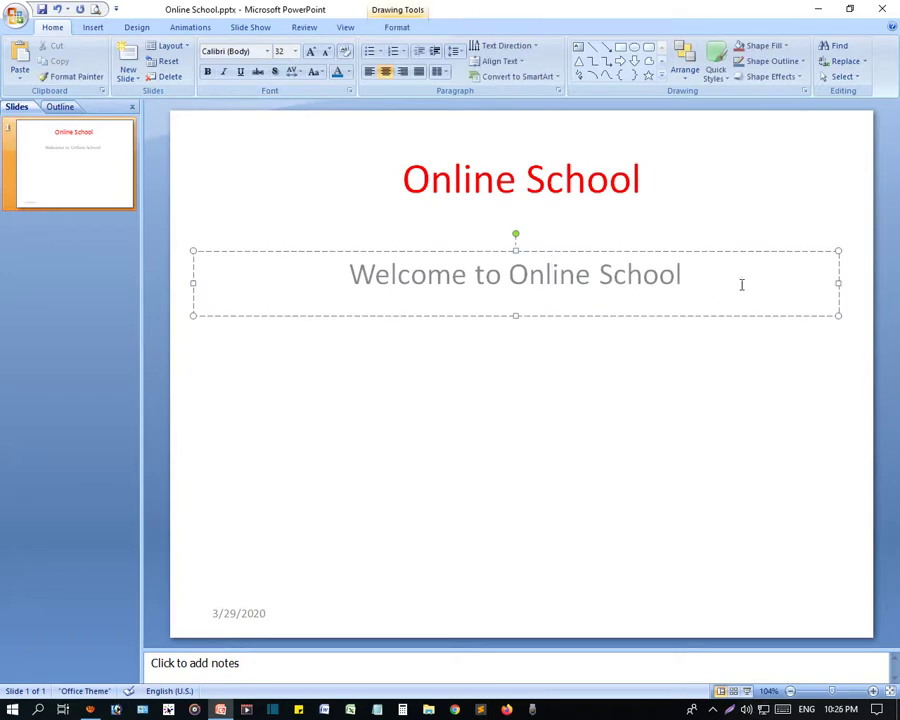
{"action": "left_click_drag", "start_coordinate": [739, 281], "coordinate": [416, 283]}
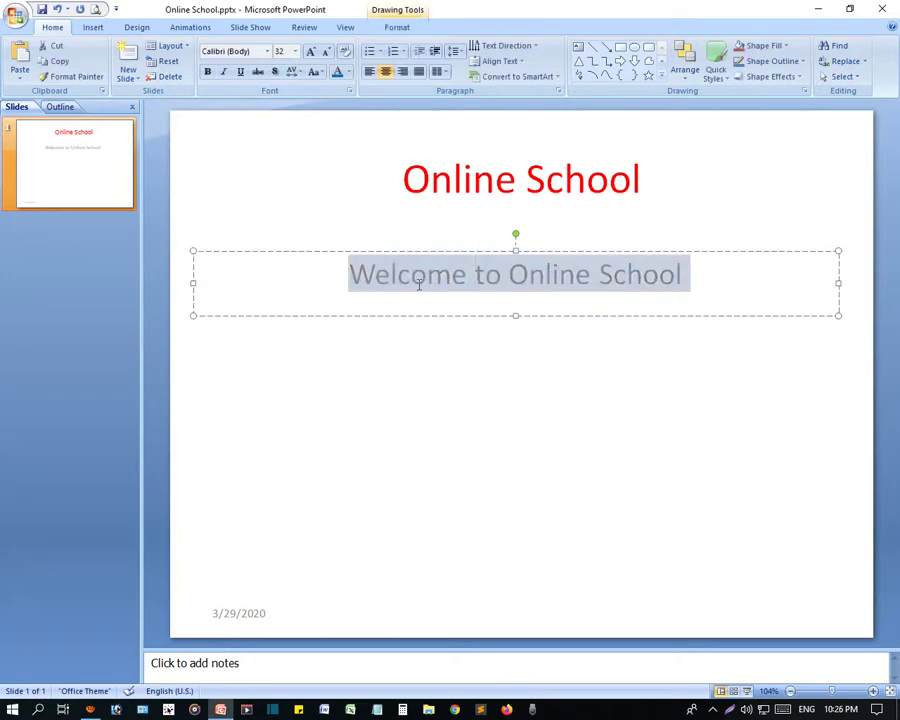
{"action": "left_click", "coordinate": [266, 51]}
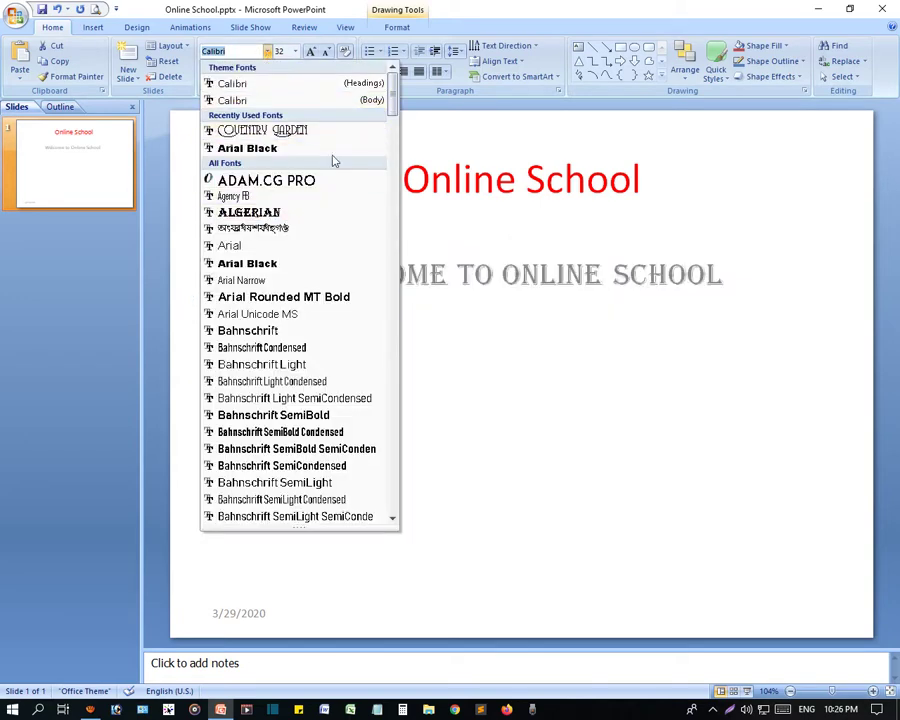
{"action": "left_click", "coordinate": [693, 281]}
{"action": "left_click_drag", "start_coordinate": [693, 281], "coordinate": [352, 281]}
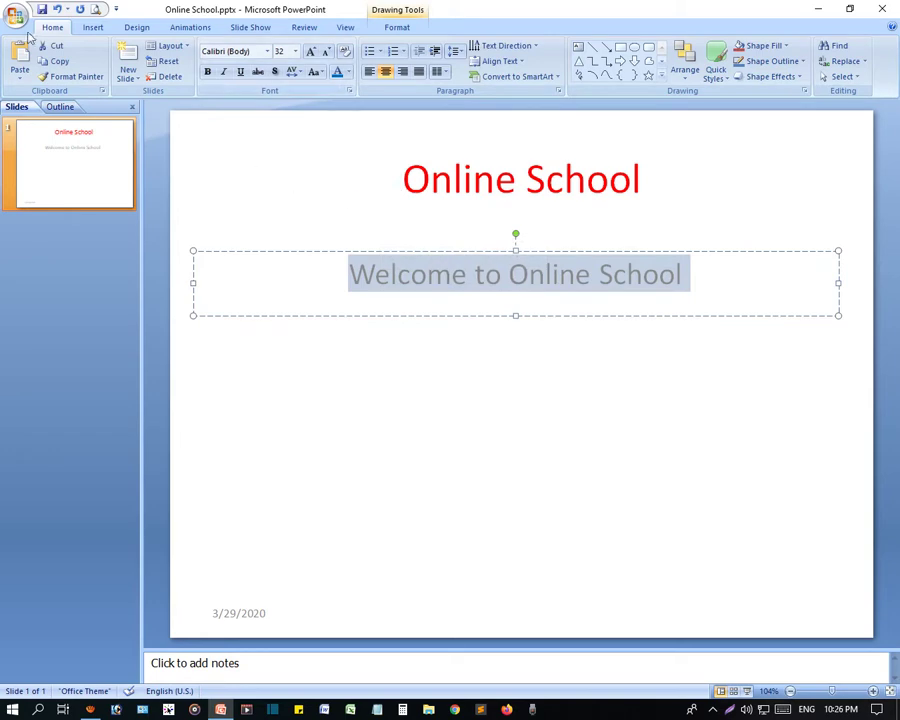
{"action": "left_click", "coordinate": [58, 12]}
{"action": "left_click", "coordinate": [427, 288]}
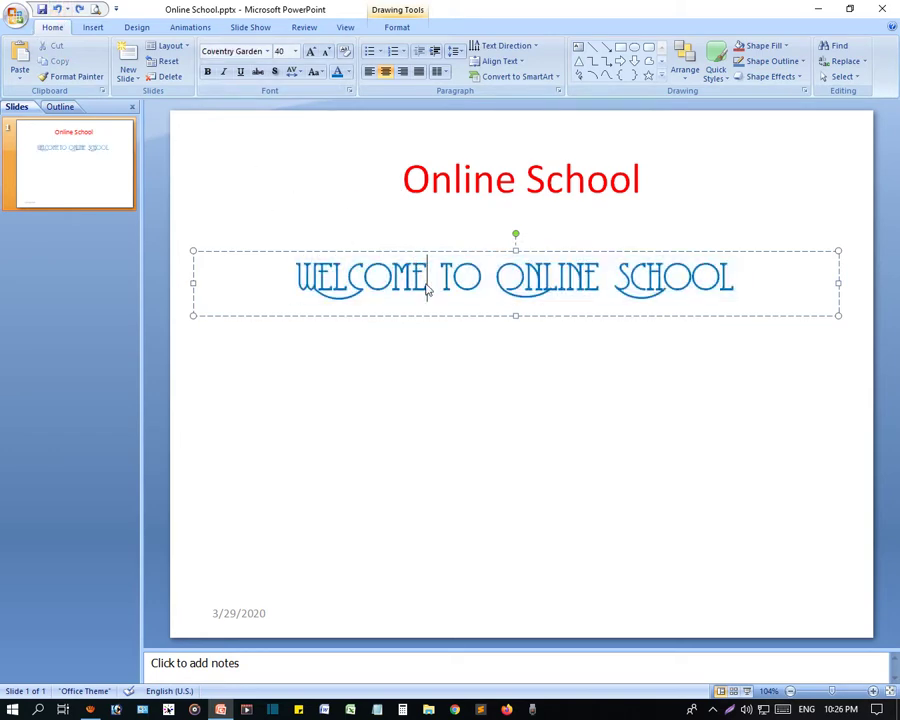
{"action": "triple_click", "coordinate": [430, 289]}
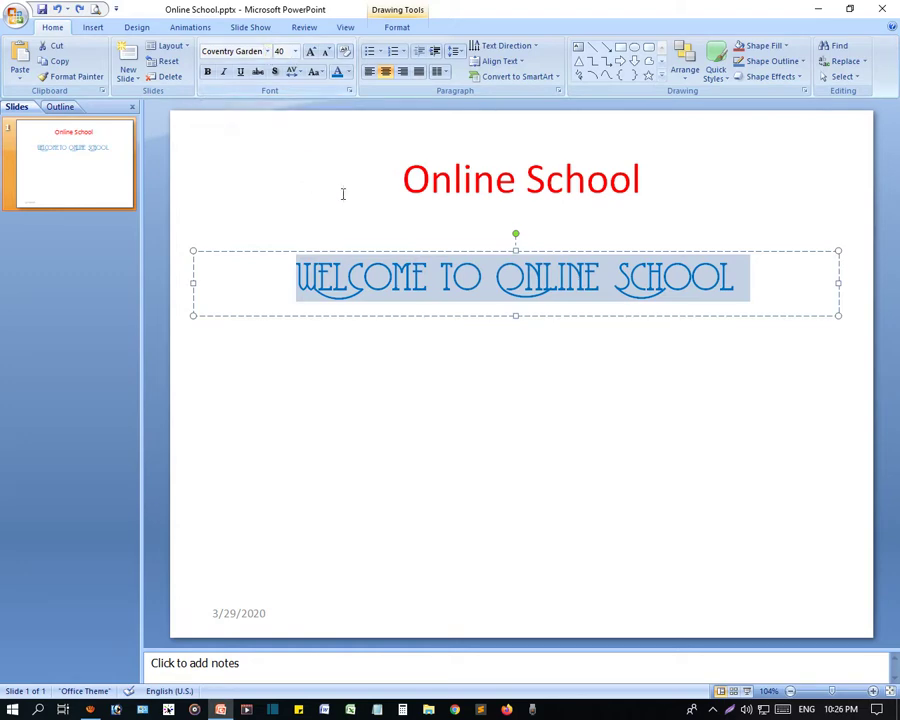
{"action": "left_click", "coordinate": [380, 280]}
Clear the formatting from the word ONLINE, then undo that change.
{"action": "double_click", "coordinate": [376, 278]}
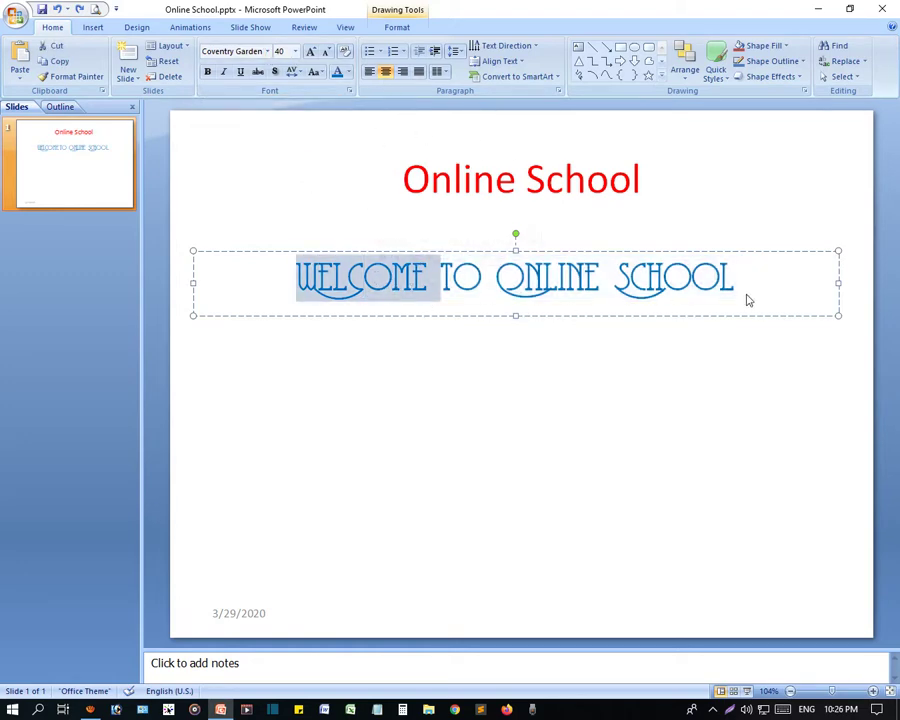
{"action": "left_click_drag", "start_coordinate": [748, 300], "coordinate": [296, 282]}
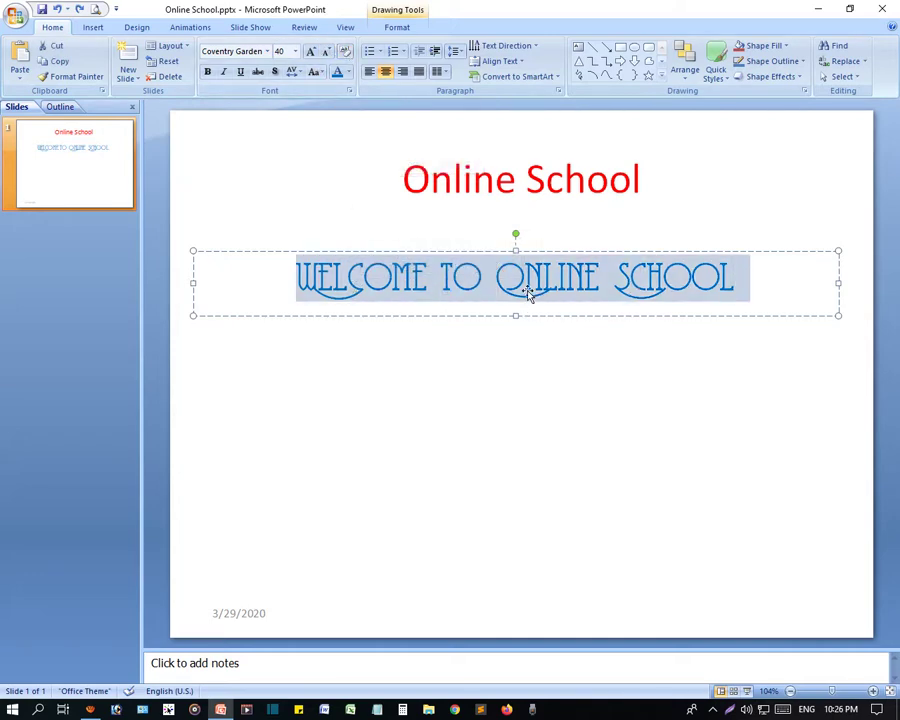
{"action": "left_click_drag", "start_coordinate": [596, 281], "coordinate": [509, 277]}
{"action": "left_click", "coordinate": [607, 279]}
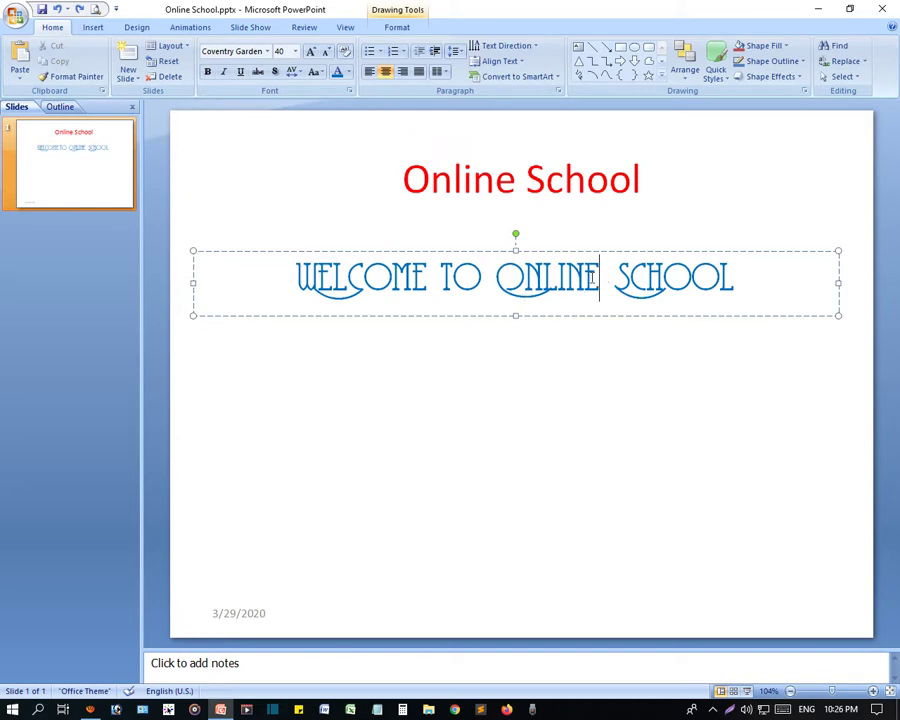
{"action": "left_click_drag", "start_coordinate": [592, 281], "coordinate": [497, 279]}
{"action": "left_click", "coordinate": [344, 52]}
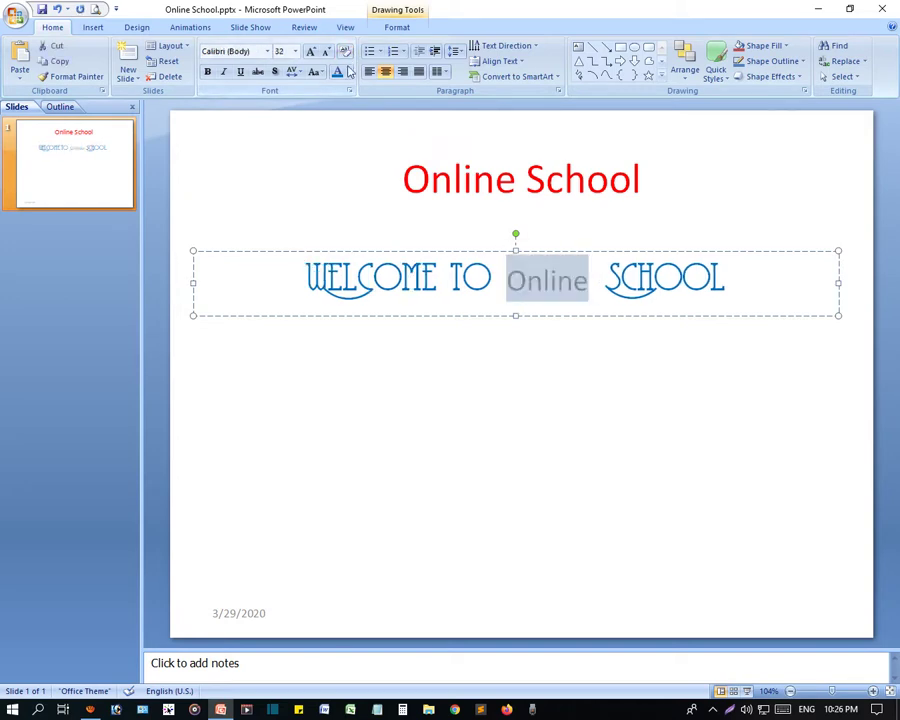
{"action": "left_click", "coordinate": [560, 298]}
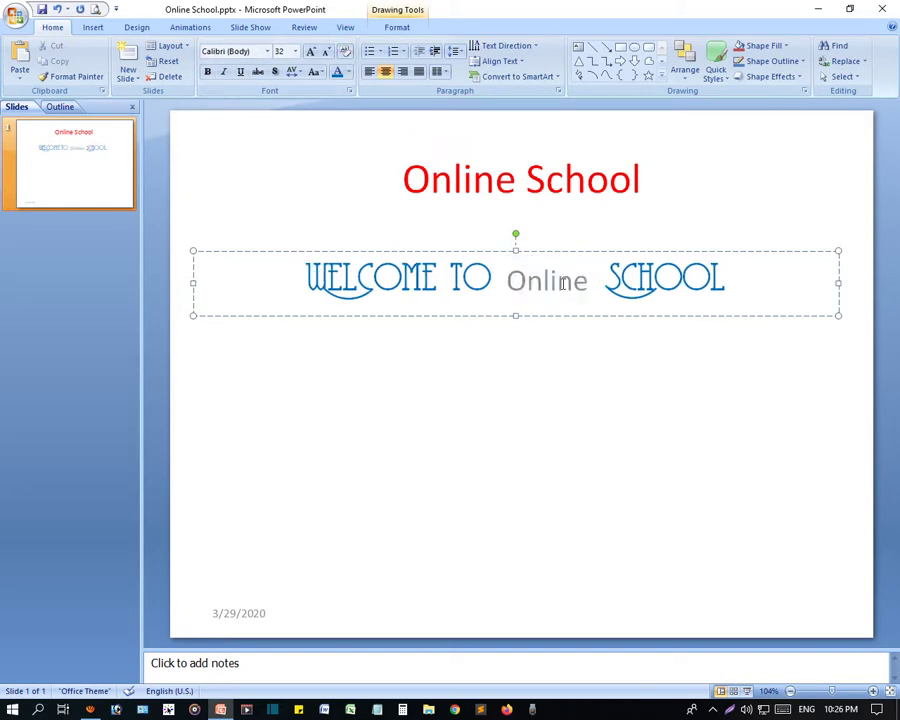
{"action": "double_click", "coordinate": [563, 283]}
{"action": "left_click", "coordinate": [560, 282]}
{"action": "left_click_drag", "start_coordinate": [594, 283], "coordinate": [512, 283]}
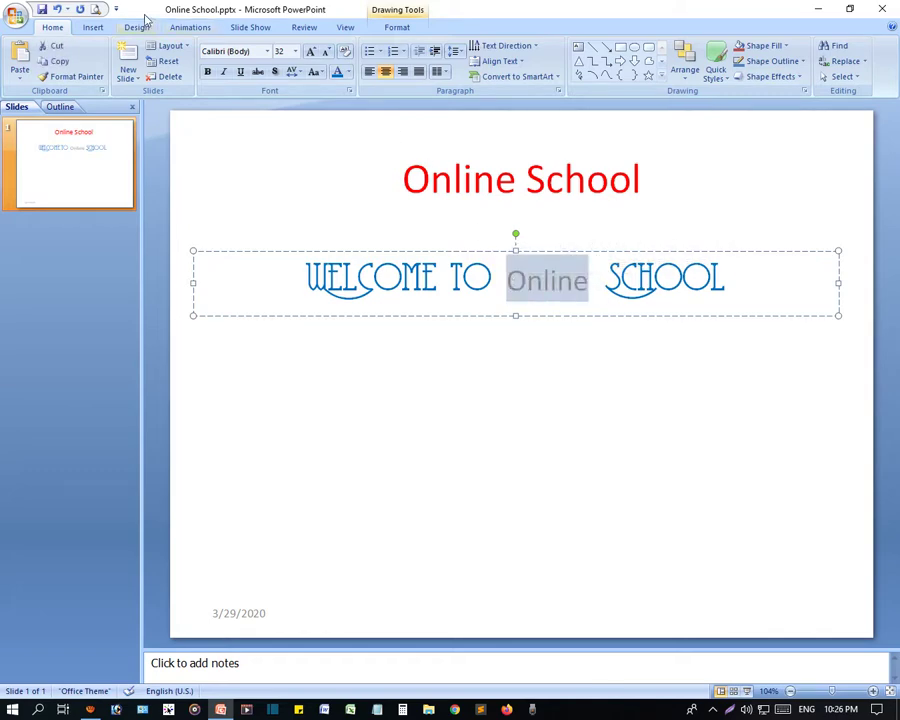
{"action": "left_click", "coordinate": [57, 9]}
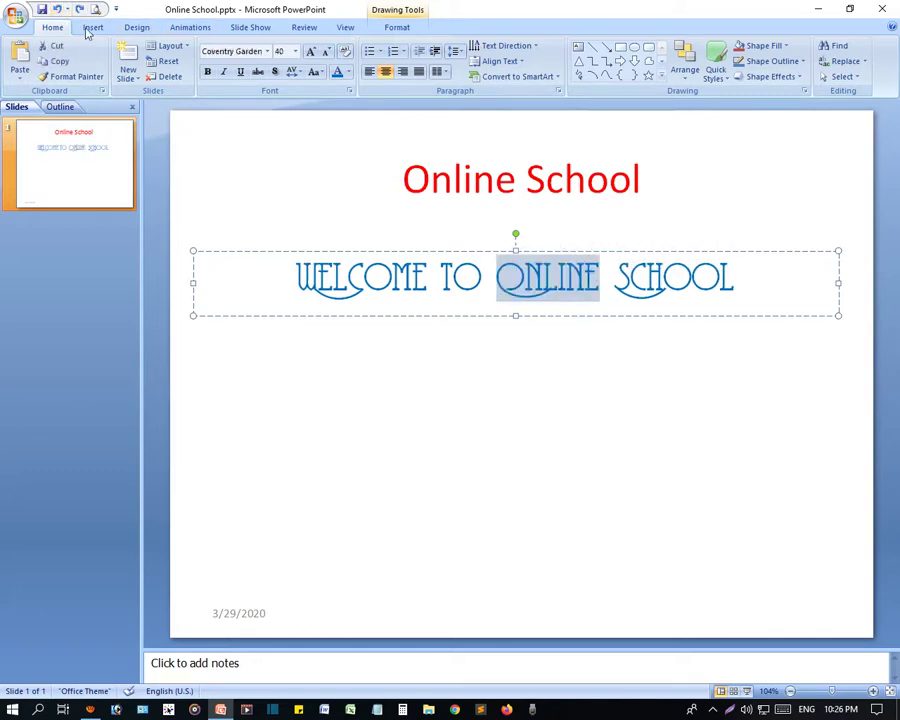
Clear formatting from the whole subtitle line again, undo it, and deselect the box.
{"action": "left_click", "coordinate": [739, 277]}
{"action": "left_click_drag", "start_coordinate": [739, 277], "coordinate": [296, 280]}
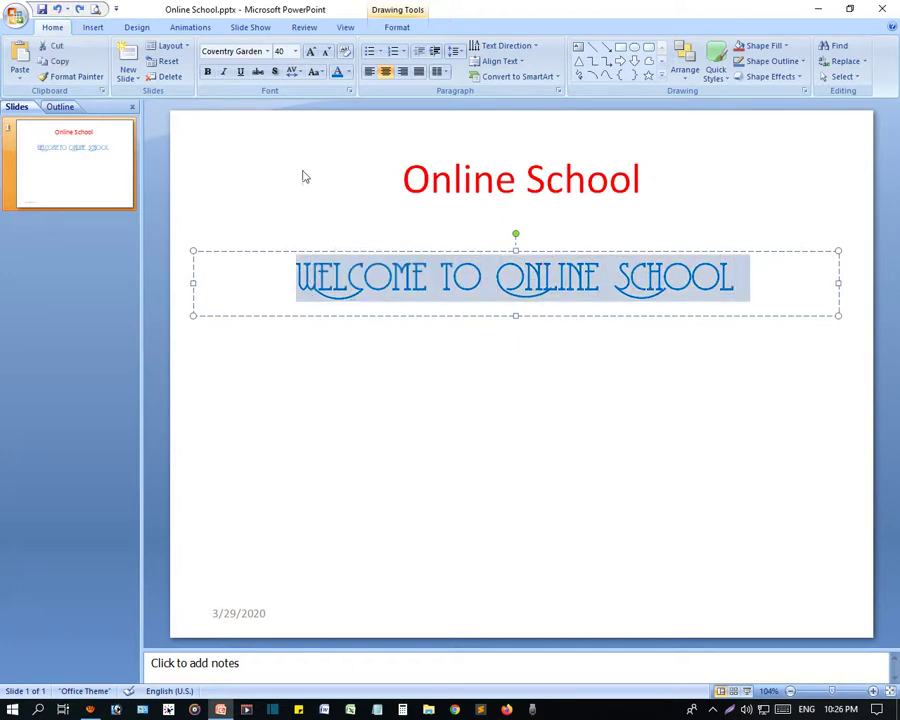
{"action": "left_click", "coordinate": [345, 51]}
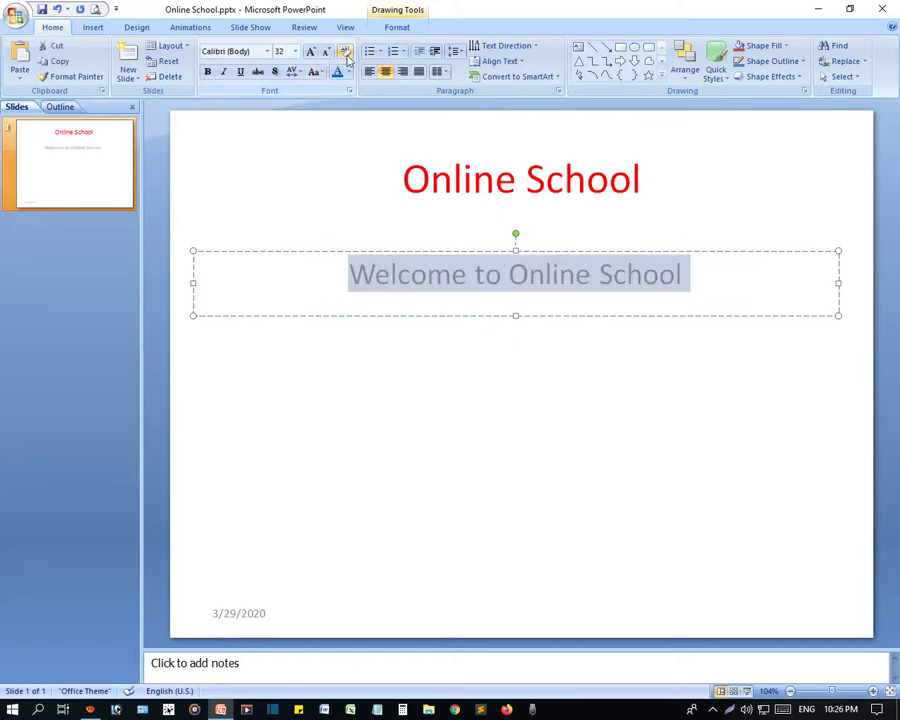
{"action": "left_click", "coordinate": [56, 8]}
{"action": "left_click", "coordinate": [486, 372]}
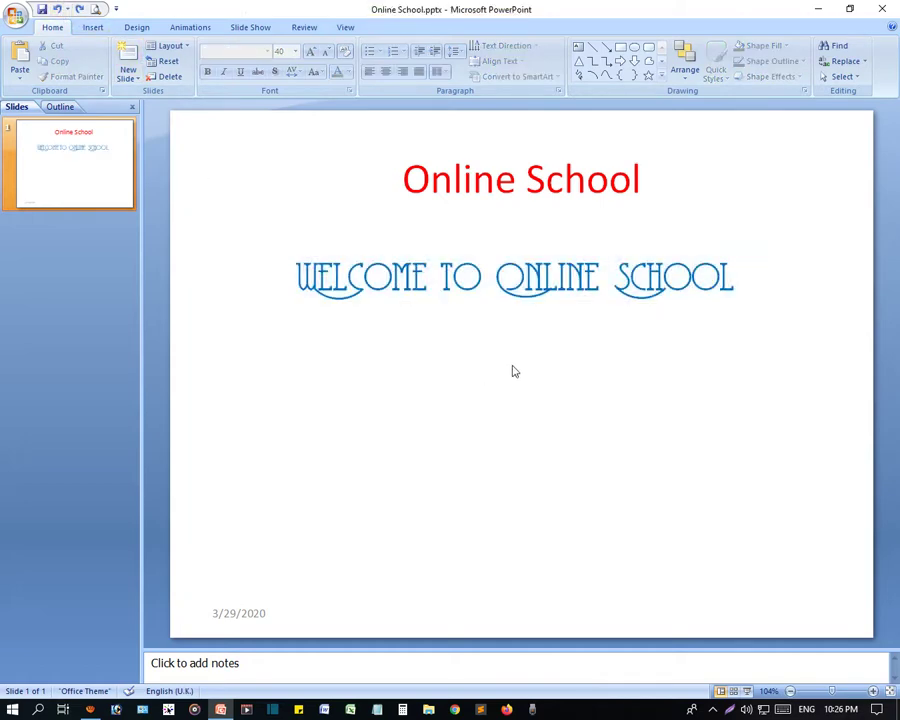
{"action": "left_click", "coordinate": [457, 180]}
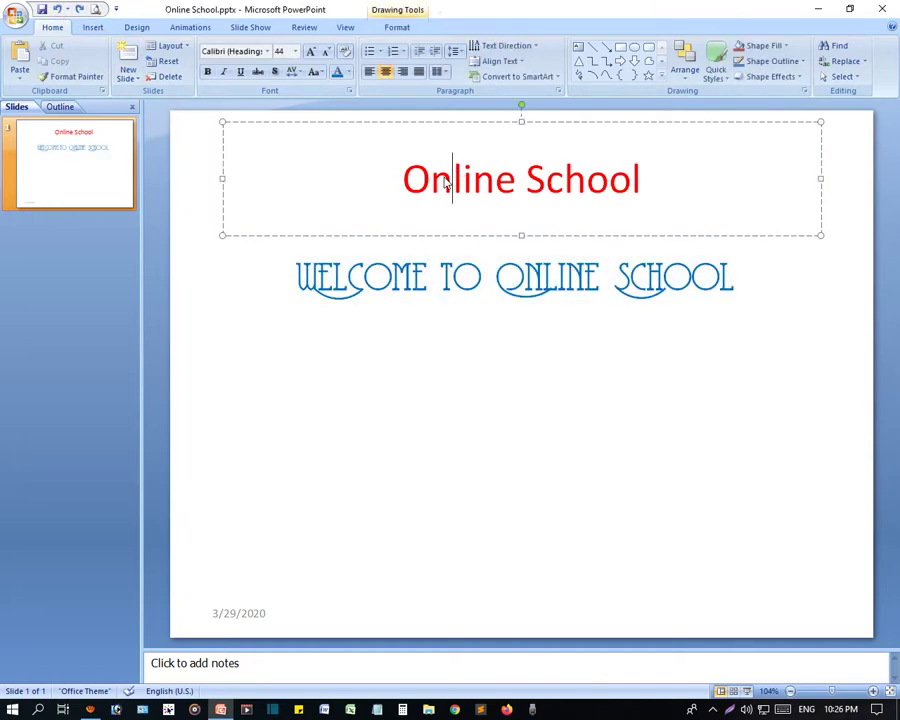
{"action": "left_click_drag", "start_coordinate": [629, 194], "coordinate": [373, 197]}
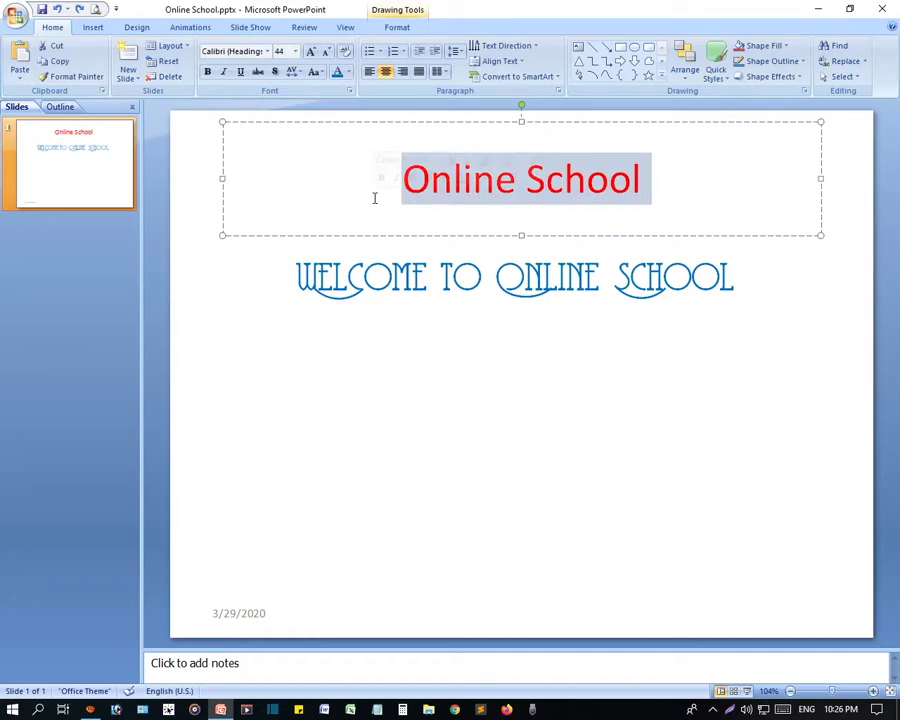
{"action": "left_click", "coordinate": [399, 28]}
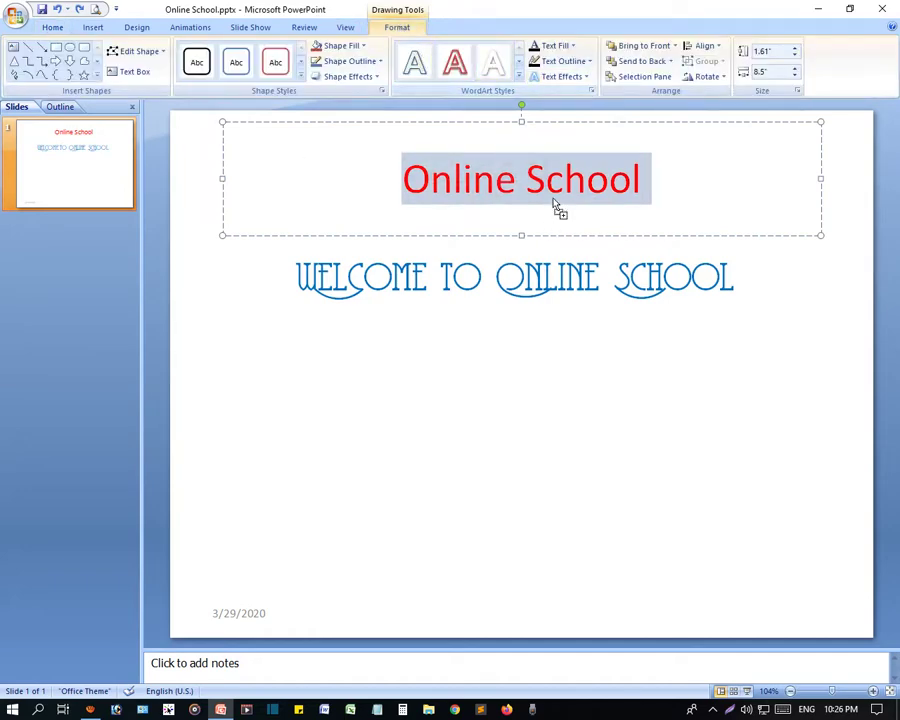
{"action": "left_click", "coordinate": [658, 183]}
{"action": "left_click_drag", "start_coordinate": [658, 183], "coordinate": [395, 190]}
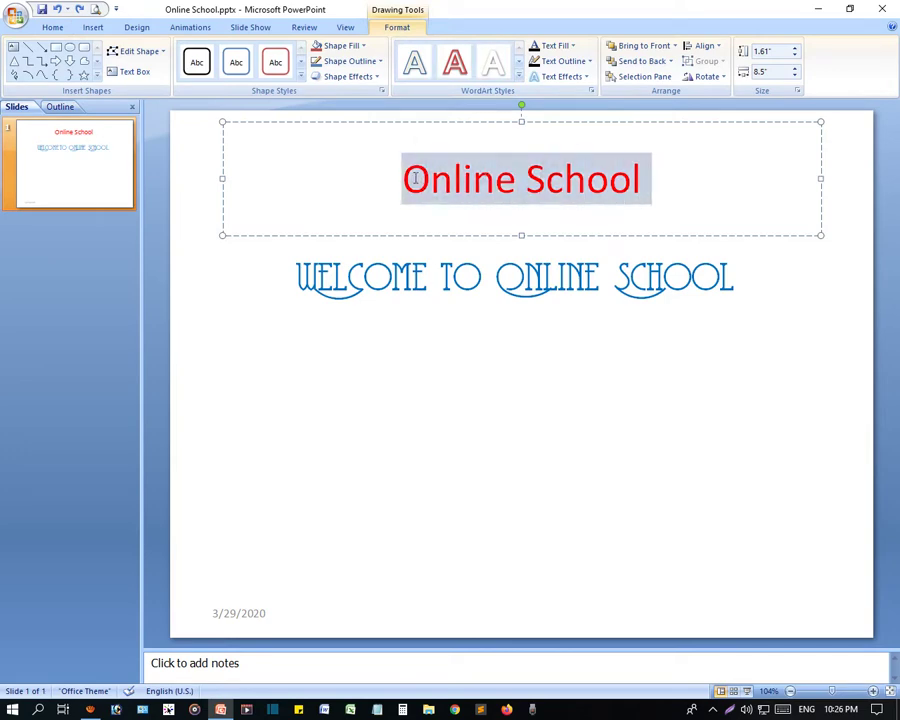
{"action": "left_click", "coordinate": [93, 27]}
{"action": "left_click", "coordinate": [136, 27]}
{"action": "left_click", "coordinate": [93, 27]}
{"action": "left_click", "coordinate": [52, 27]}
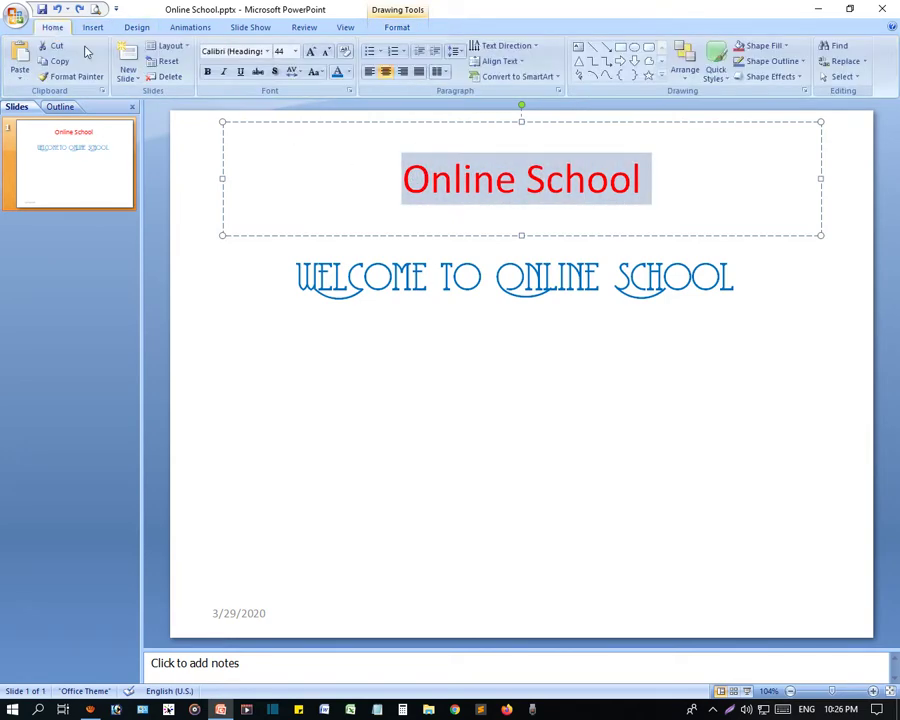
{"action": "left_click", "coordinate": [92, 27]}
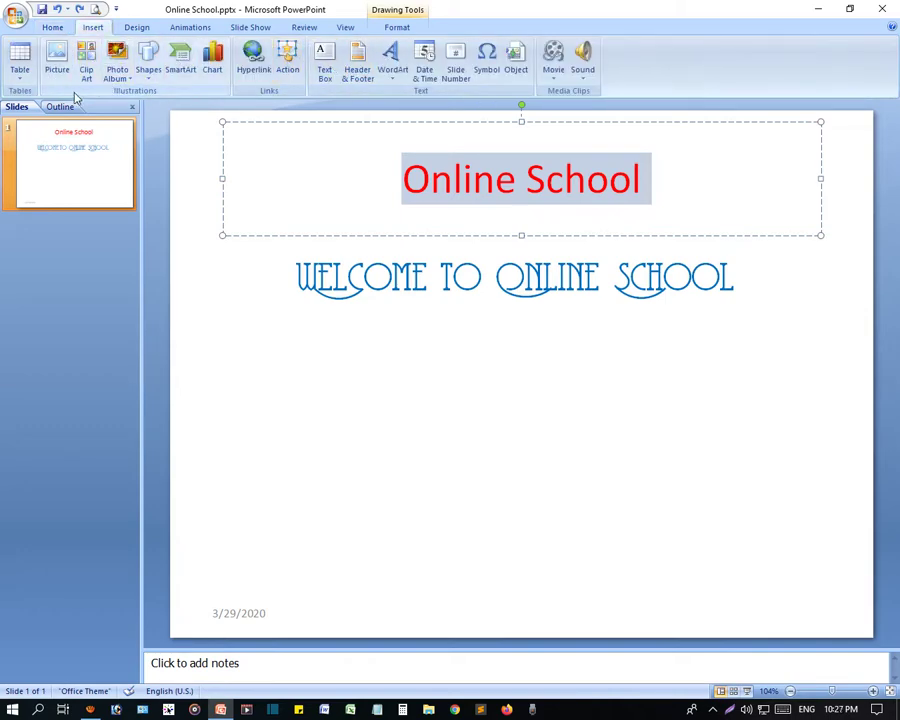
{"action": "left_click", "coordinate": [619, 205]}
{"action": "triple_click", "coordinate": [457, 180]}
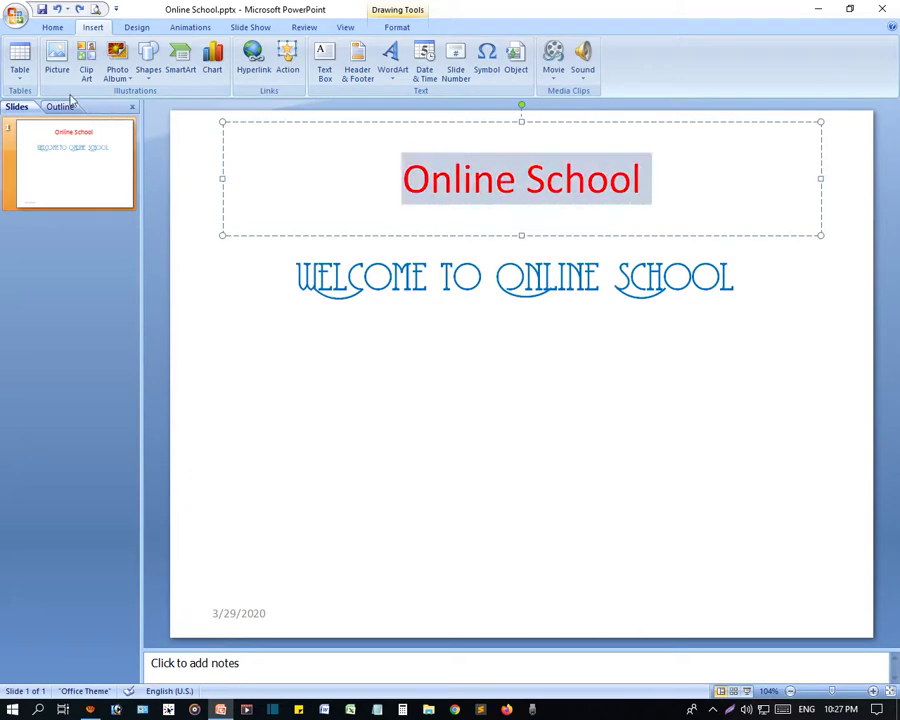
{"action": "left_click", "coordinate": [53, 27]}
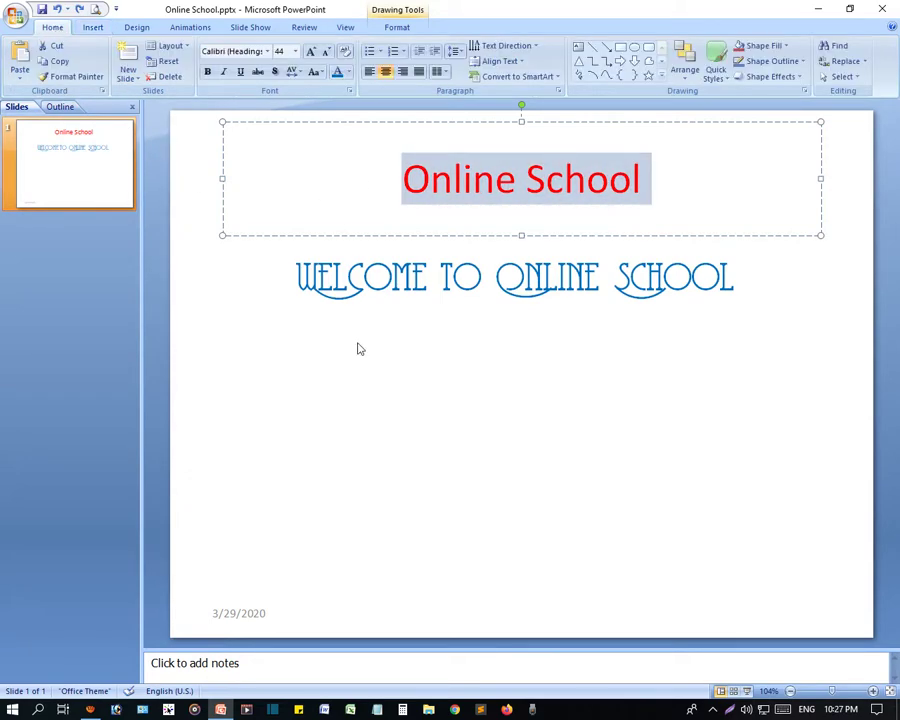
{"action": "left_click", "coordinate": [354, 183]}
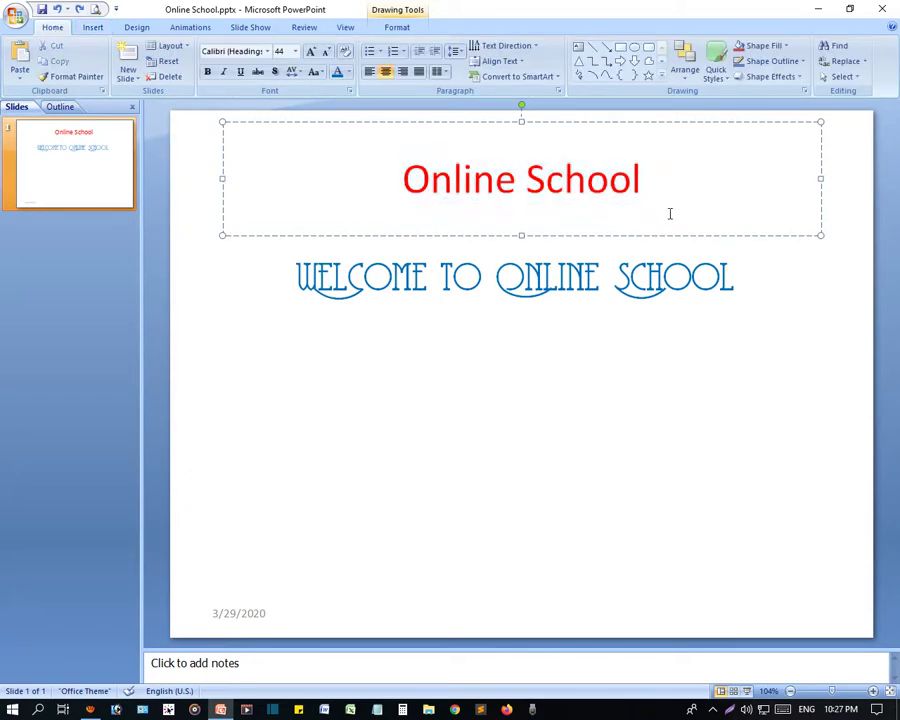
{"action": "left_click_drag", "start_coordinate": [670, 213], "coordinate": [391, 209]}
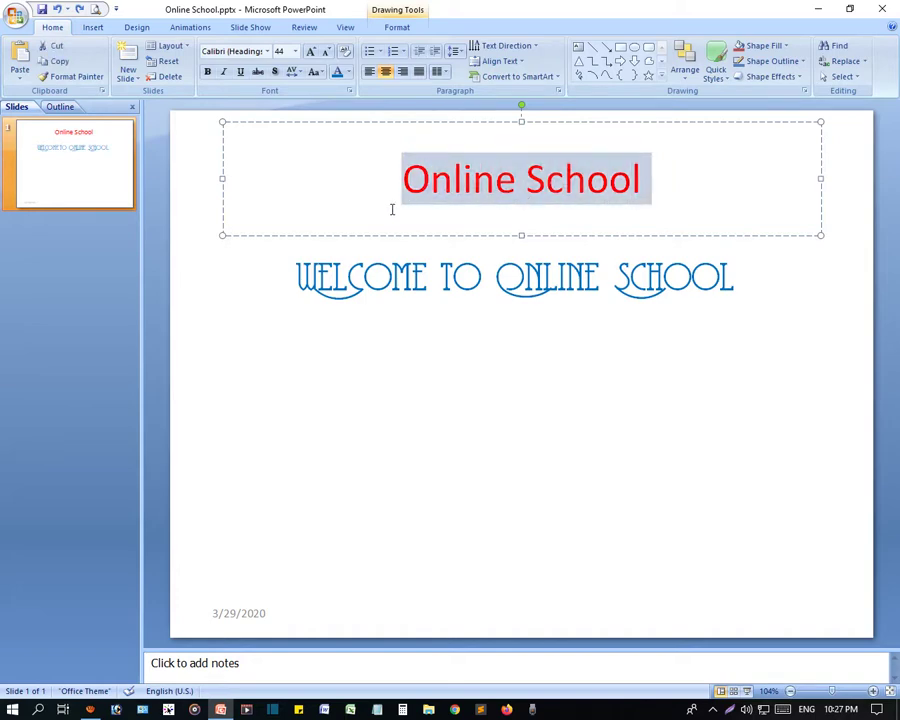
{"action": "left_click", "coordinate": [397, 192]}
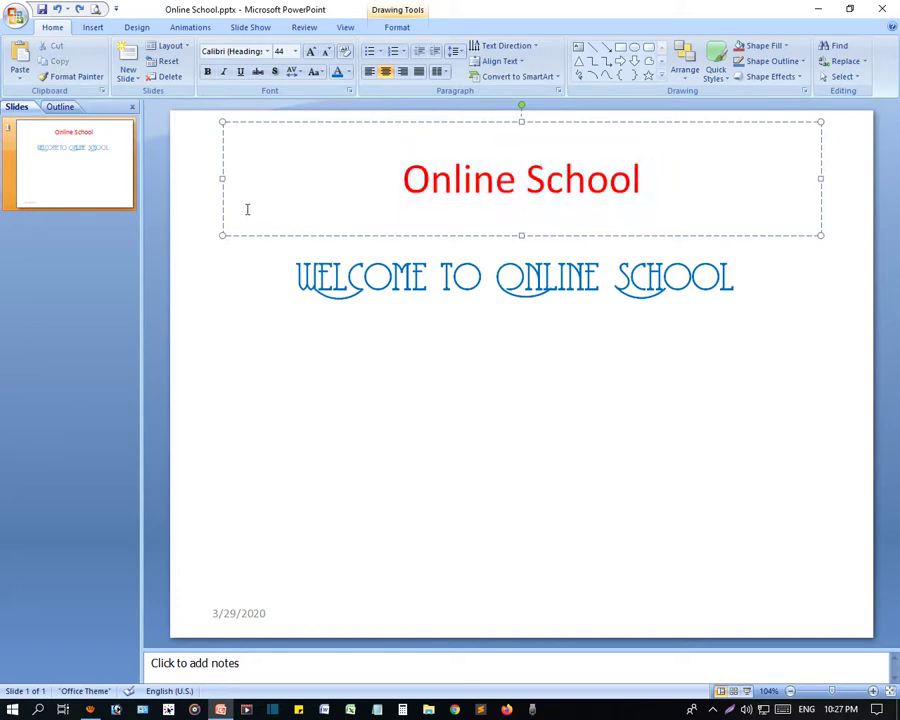
Select all the subtitle text, bring up its context menu, then dismiss it.
{"action": "left_click", "coordinate": [262, 306]}
{"action": "left_click", "coordinate": [757, 277]}
{"action": "key", "text": "ctrl+a"}
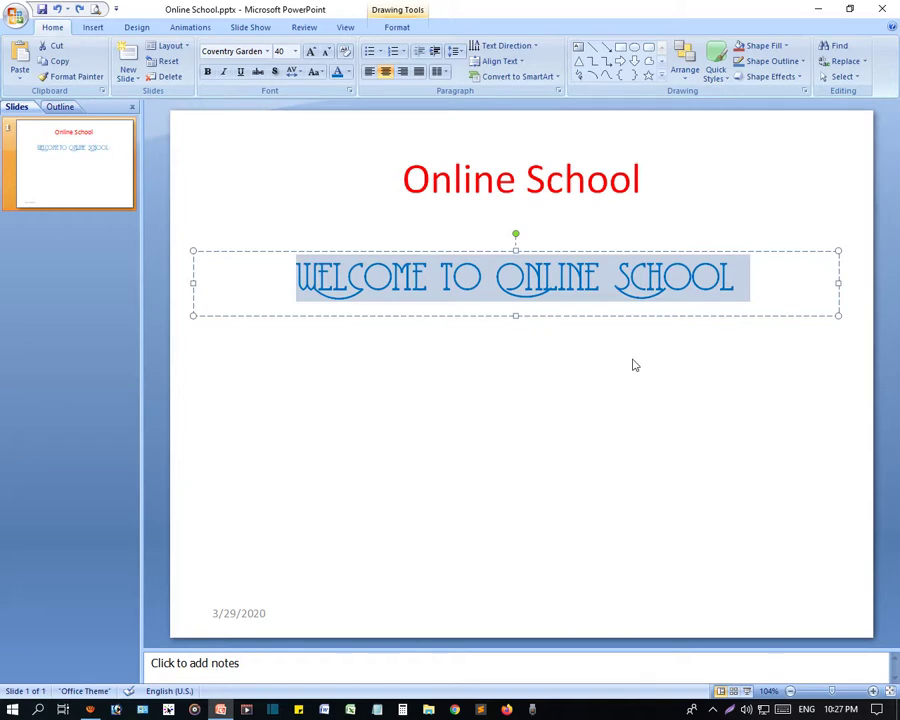
{"action": "right_click", "coordinate": [691, 284]}
{"action": "left_click", "coordinate": [453, 305]}
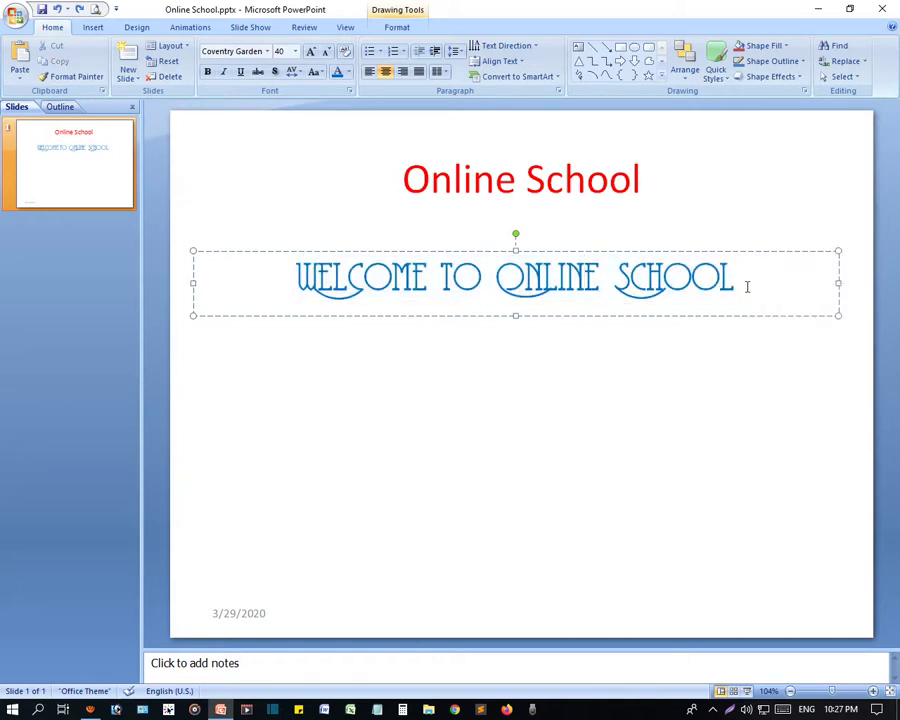
{"action": "left_click_drag", "start_coordinate": [743, 285], "coordinate": [270, 285]}
{"action": "left_click", "coordinate": [444, 369]}
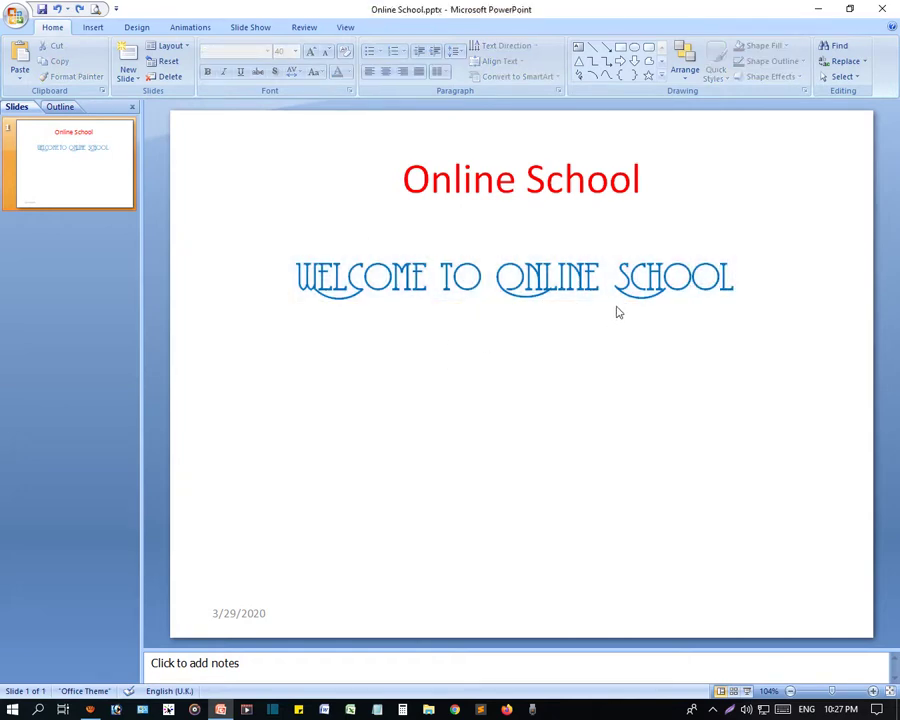
Copy the WELCOME TO ONLINE SCHOOL subtitle and open the context menu on the empty area below.
{"action": "left_click", "coordinate": [665, 295]}
{"action": "left_click_drag", "start_coordinate": [730, 278], "coordinate": [292, 281]}
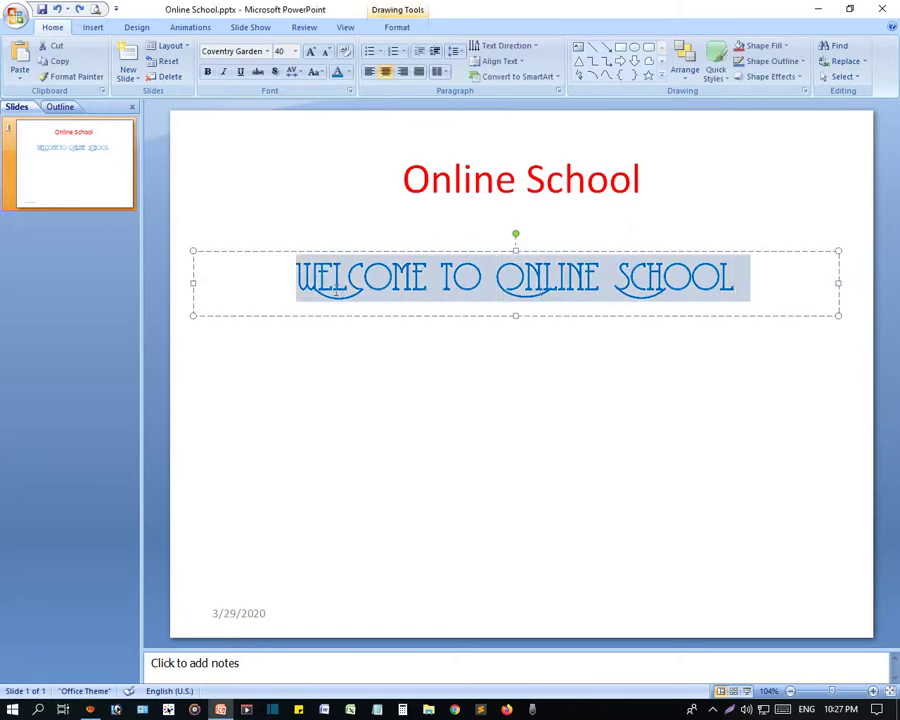
{"action": "right_click", "coordinate": [370, 290]}
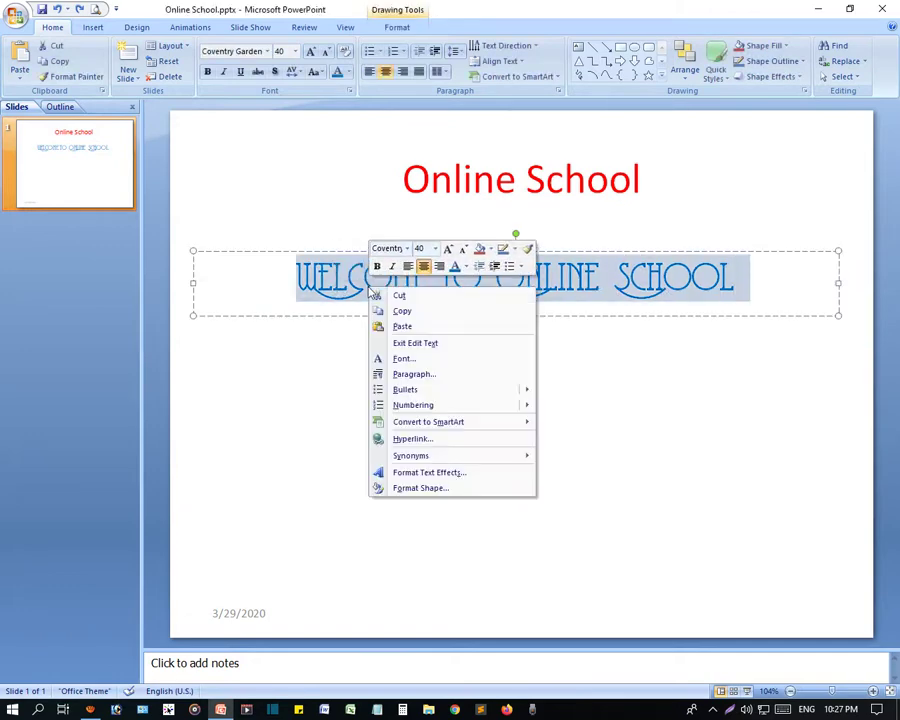
{"action": "left_click", "coordinate": [406, 313]}
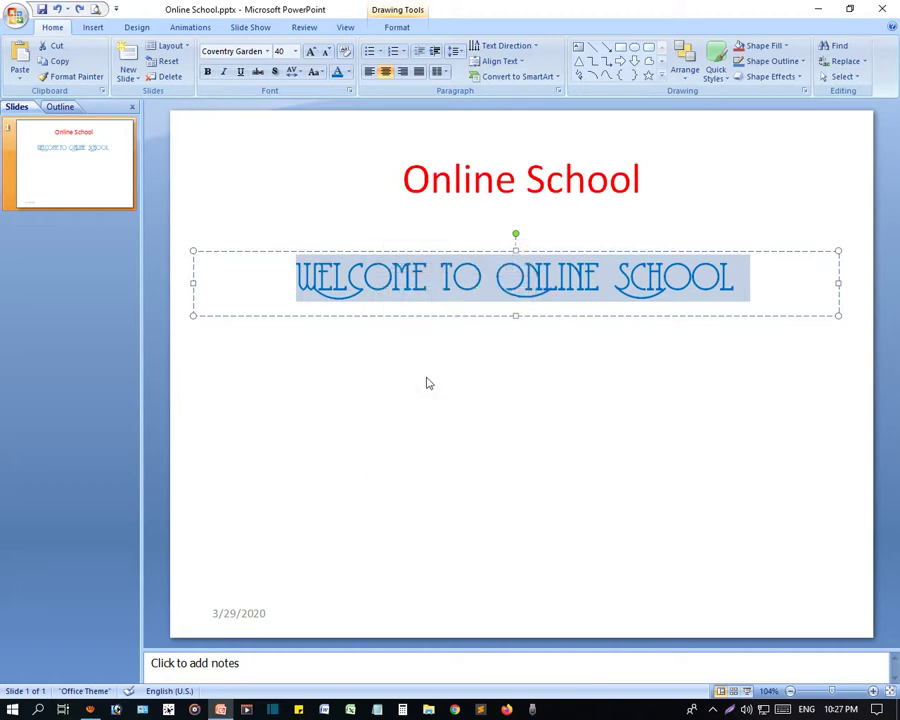
{"action": "left_click", "coordinate": [453, 376]}
{"action": "right_click", "coordinate": [453, 376]}
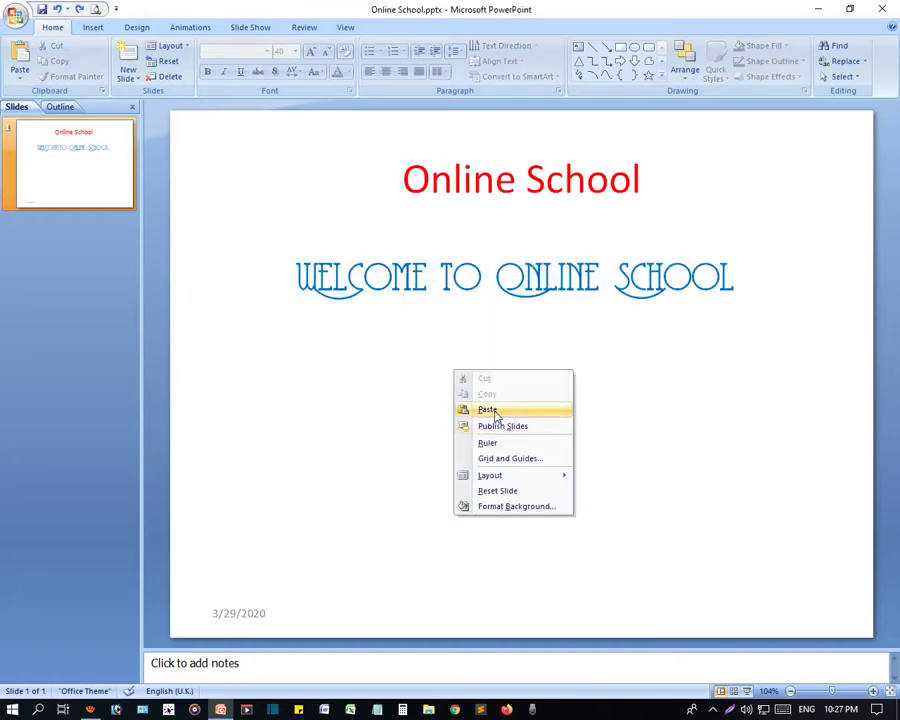
Paste a copy of the subtitle below it and resize the pasted text box.
{"action": "left_click", "coordinate": [460, 407]}
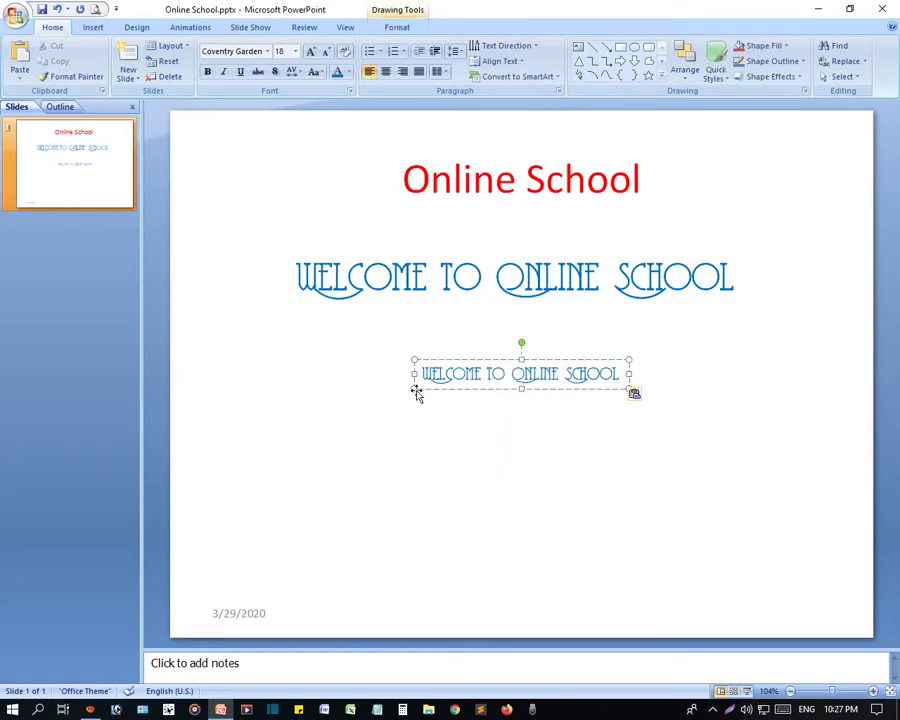
{"action": "left_click_drag", "start_coordinate": [414, 389], "coordinate": [265, 485]}
{"action": "left_click", "coordinate": [526, 403]}
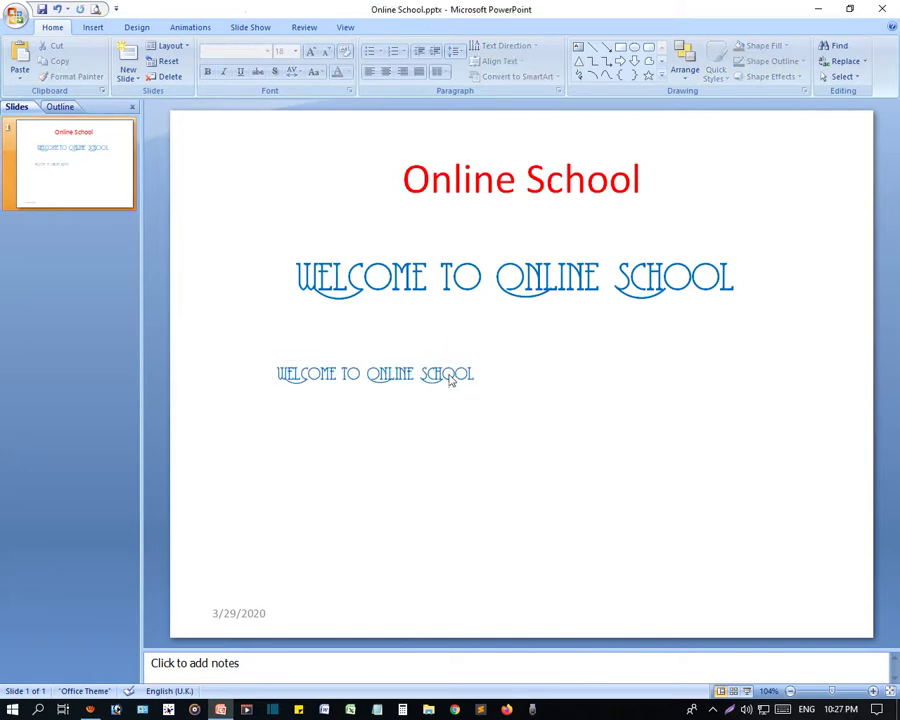
{"action": "double_click", "coordinate": [390, 373]}
{"action": "left_click", "coordinate": [366, 373]}
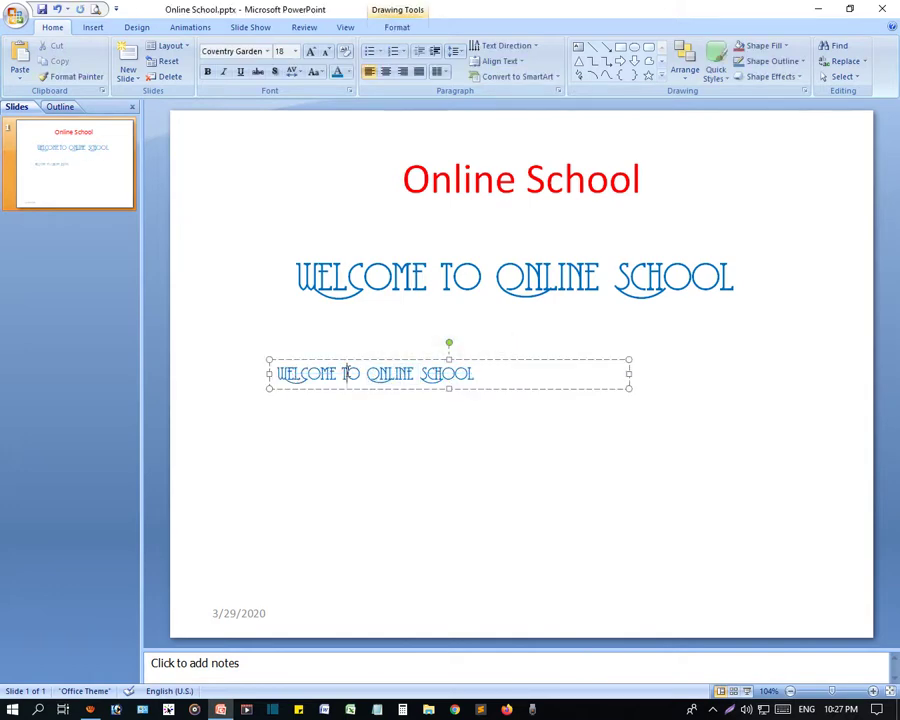
{"action": "triple_click", "coordinate": [345, 373]}
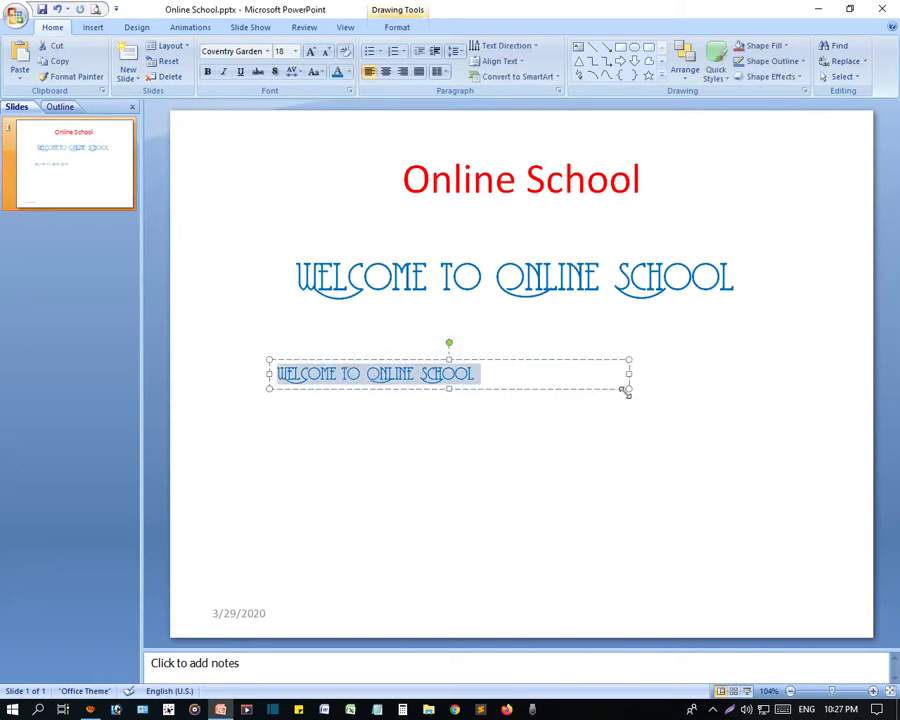
{"action": "left_click_drag", "start_coordinate": [627, 391], "coordinate": [686, 455]}
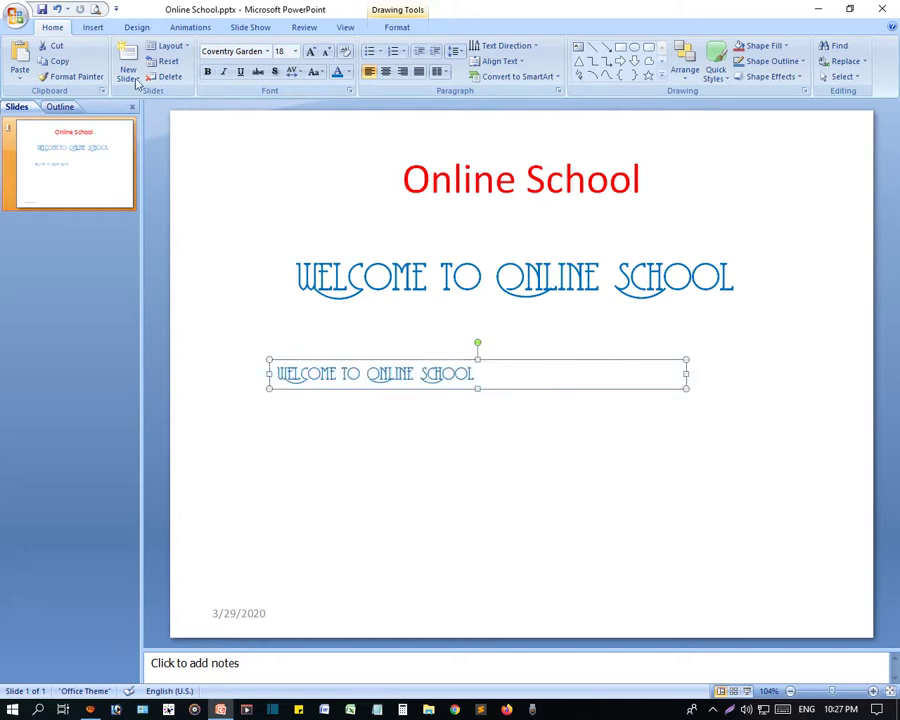
Enlarge the pasted welcome text to 40 pt and widen its box to one line.
{"action": "left_click", "coordinate": [294, 51]}
{"action": "left_click", "coordinate": [284, 235]}
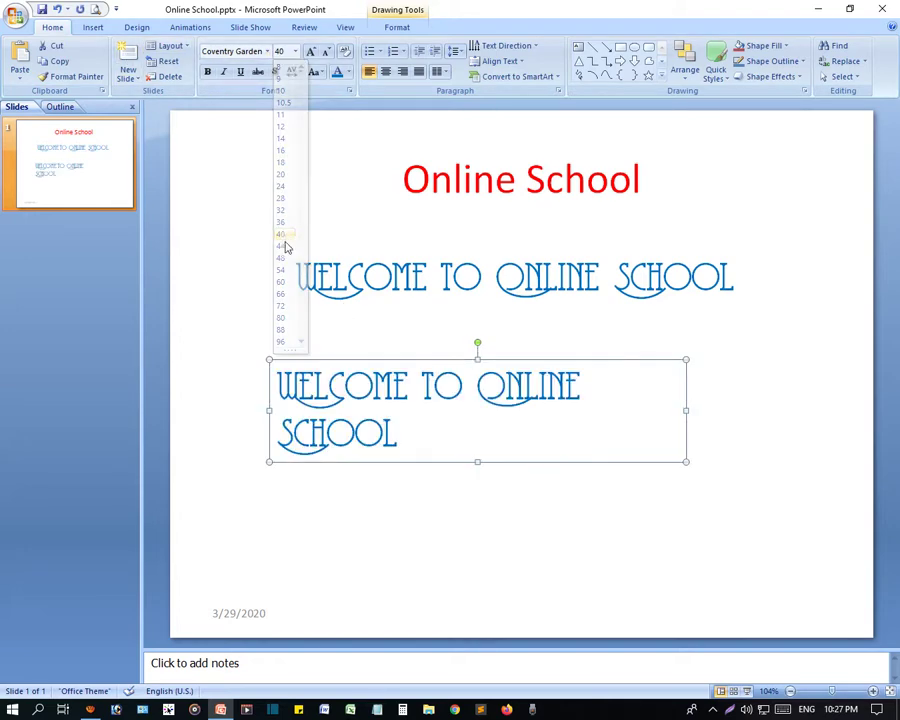
{"action": "left_click", "coordinate": [438, 420]}
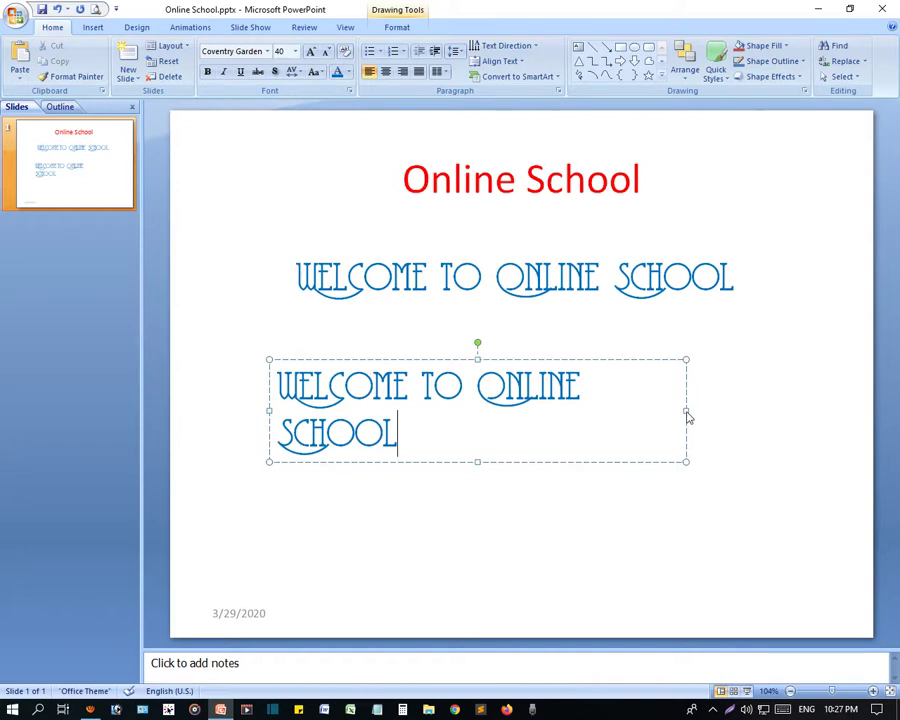
{"action": "left_click_drag", "start_coordinate": [687, 416], "coordinate": [762, 398]}
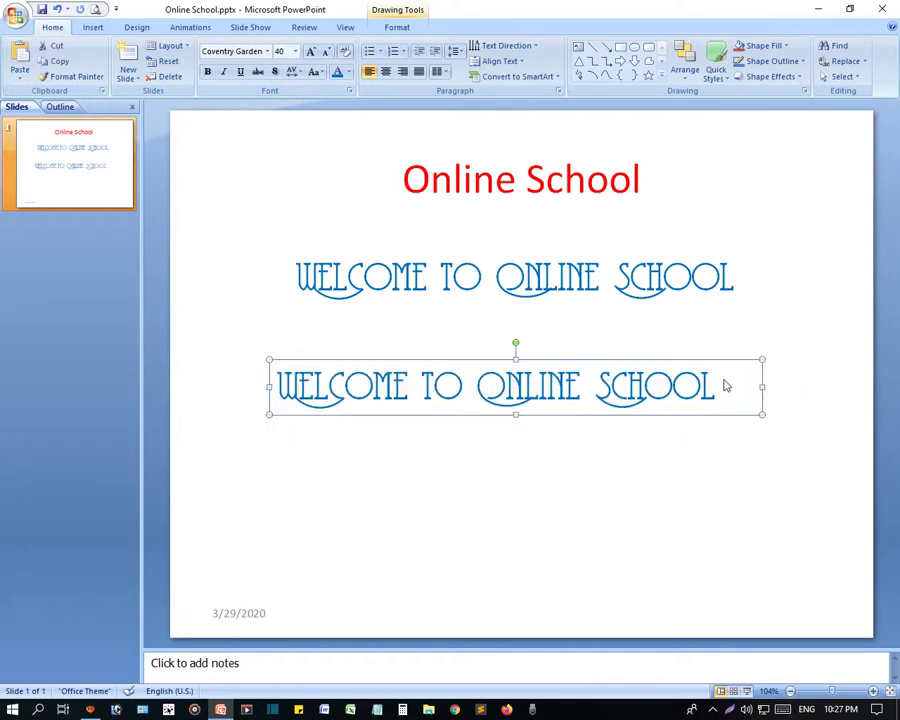
{"action": "key", "text": "Escape"}
Select the lower duplicate welcome text box and delete it.
{"action": "left_click", "coordinate": [676, 385]}
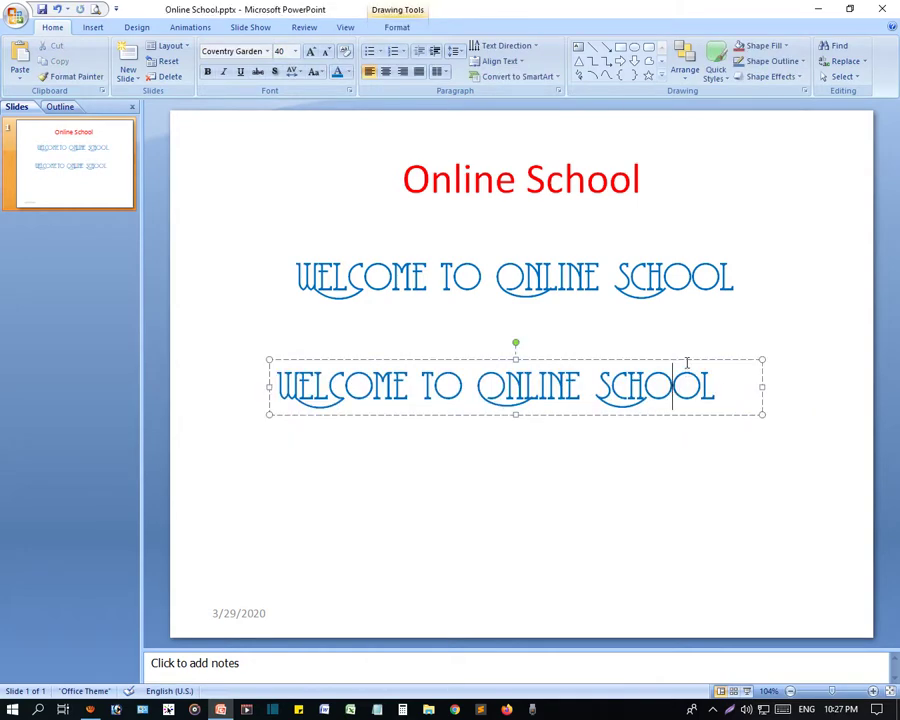
{"action": "left_click", "coordinate": [686, 361]}
{"action": "key", "text": "Delete"}
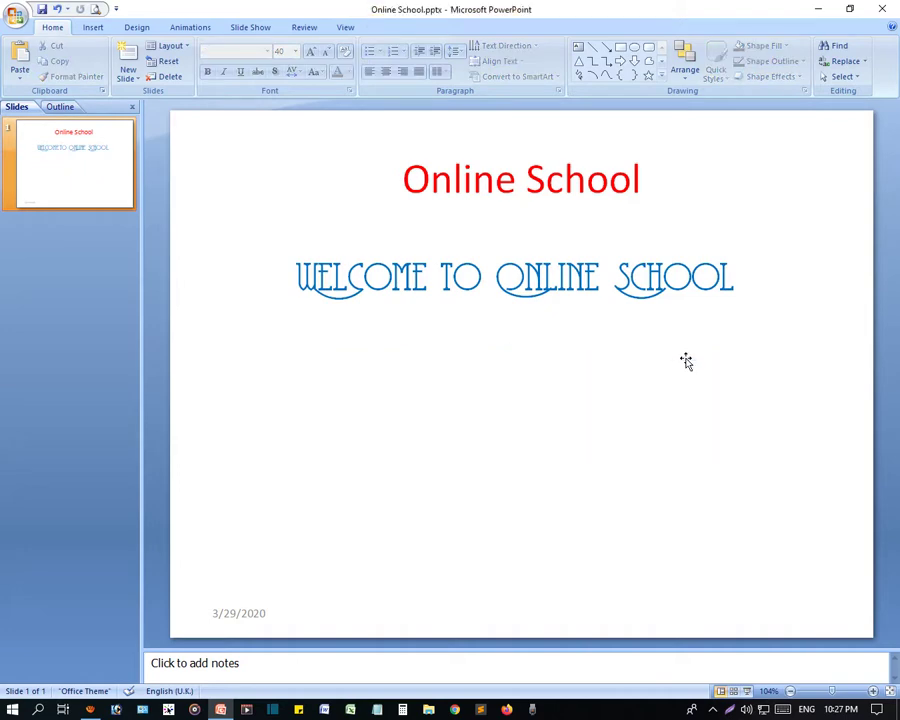
{"action": "left_click", "coordinate": [649, 288]}
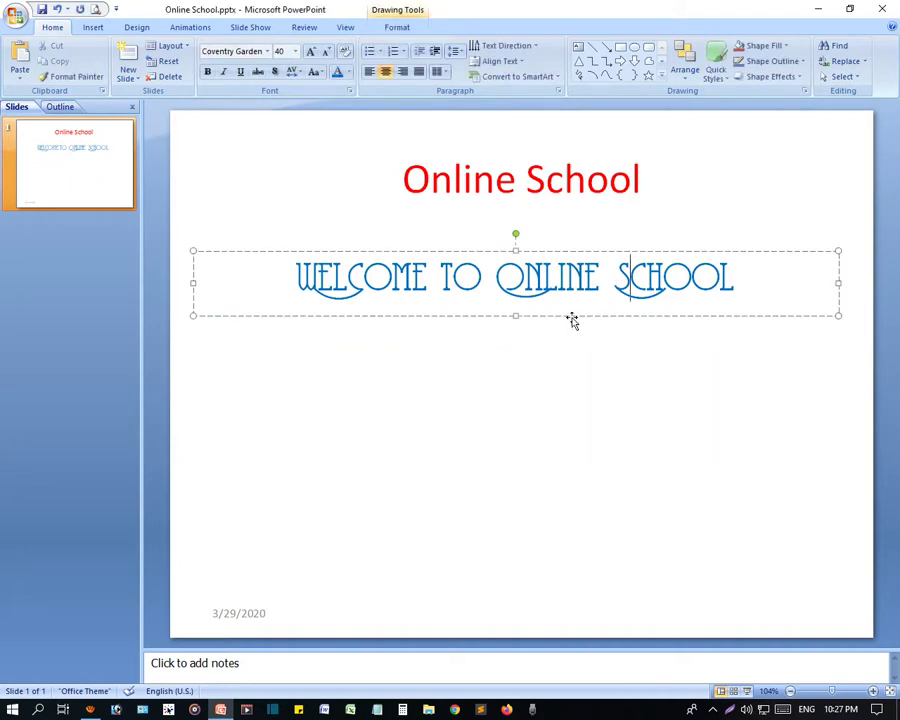
Paste a duplicate welcome text box with Ctrl+V and move it below the original.
{"action": "left_click", "coordinate": [296, 316]}
{"action": "key", "text": "Escape"}
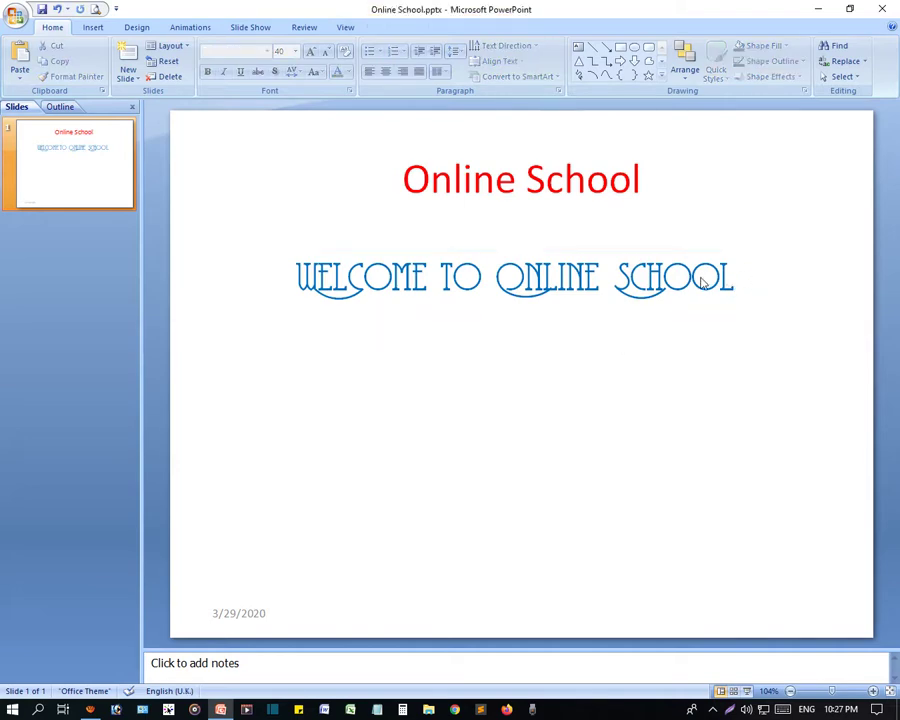
{"action": "left_click", "coordinate": [691, 278]}
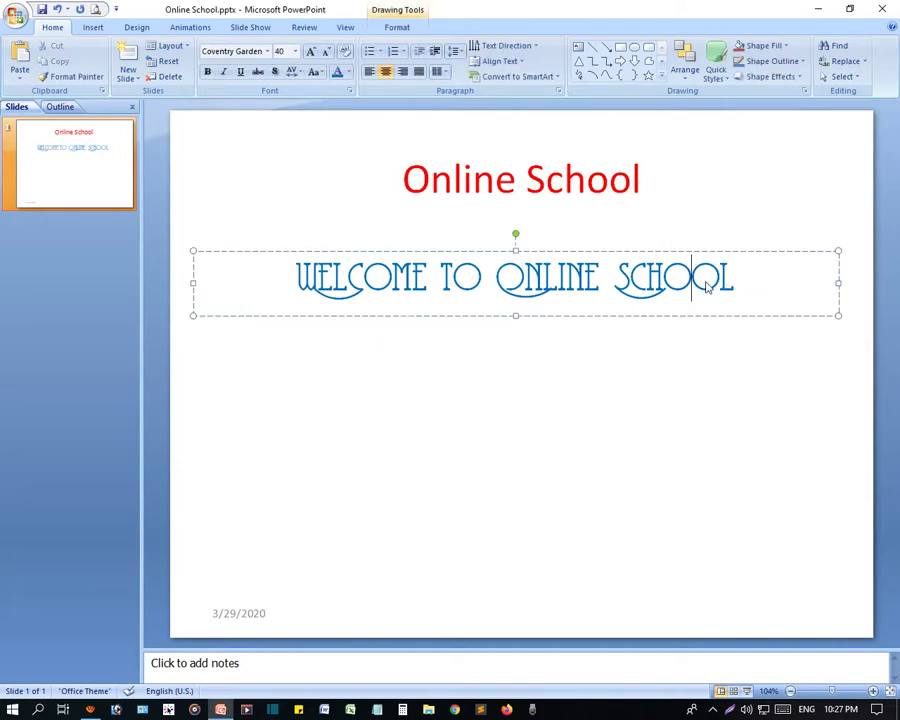
{"action": "left_click", "coordinate": [575, 317]}
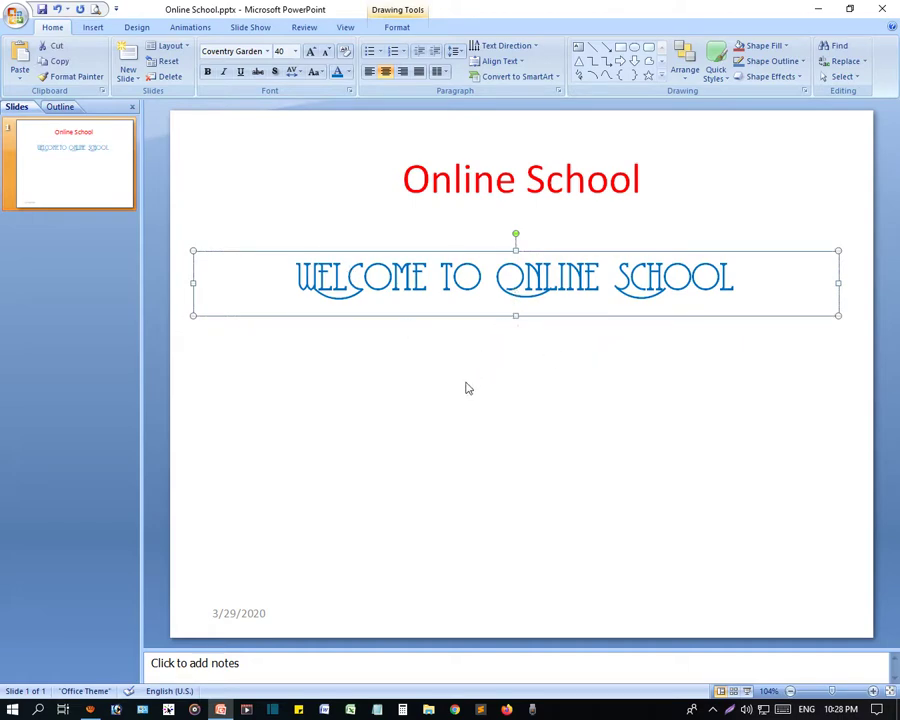
{"action": "left_click", "coordinate": [430, 433]}
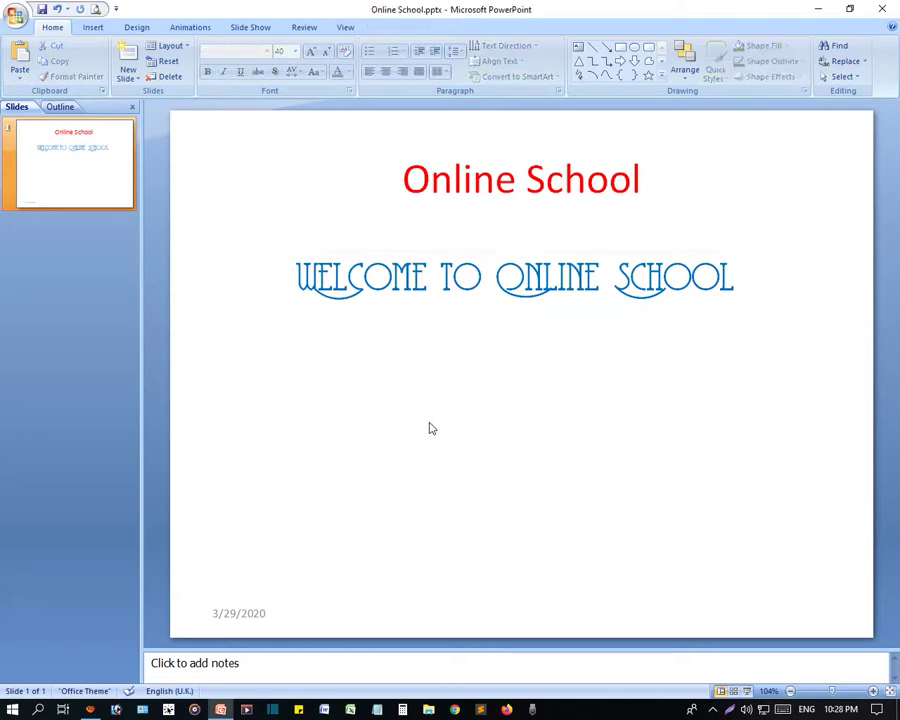
{"action": "key", "text": "ctrl+v"}
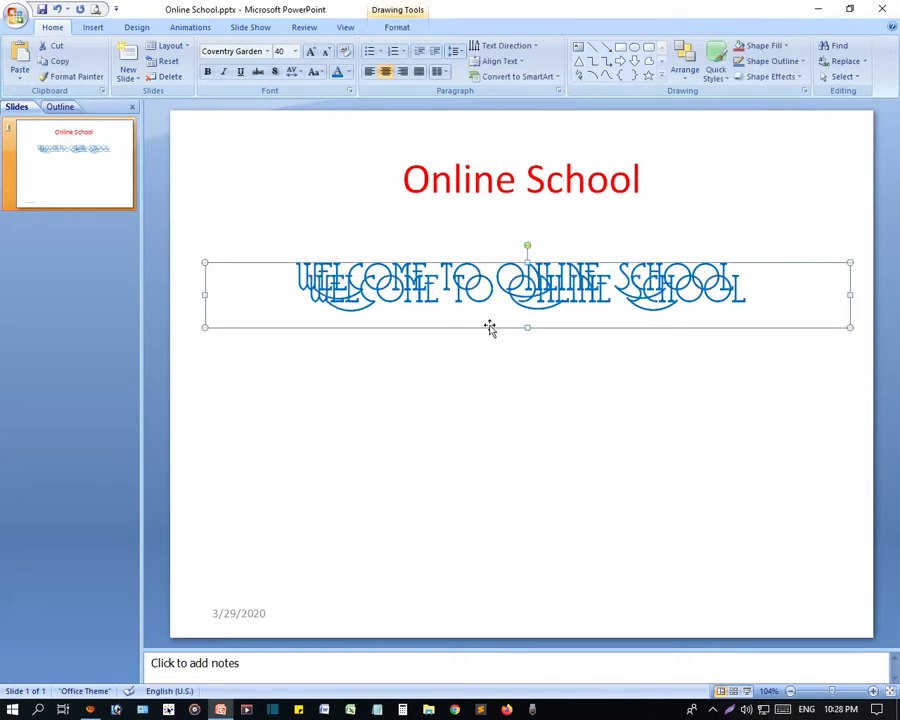
{"action": "left_click_drag", "start_coordinate": [490, 328], "coordinate": [502, 417]}
Check the text of the upper and lower welcome lines by selecting it.
{"action": "left_click", "coordinate": [514, 281]}
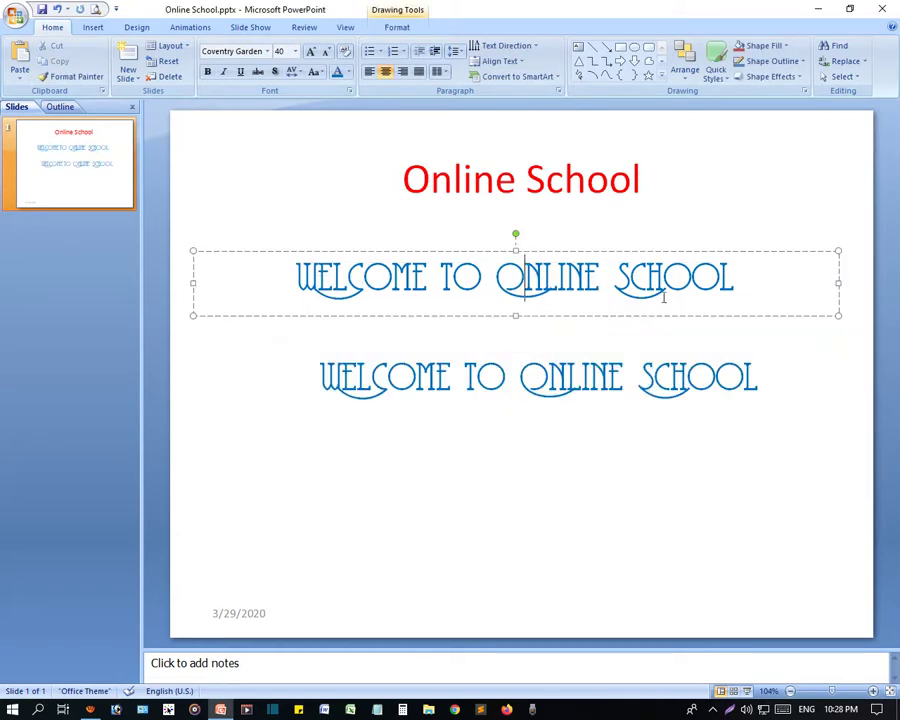
{"action": "left_click_drag", "start_coordinate": [732, 276], "coordinate": [296, 276]}
{"action": "left_click", "coordinate": [464, 378]}
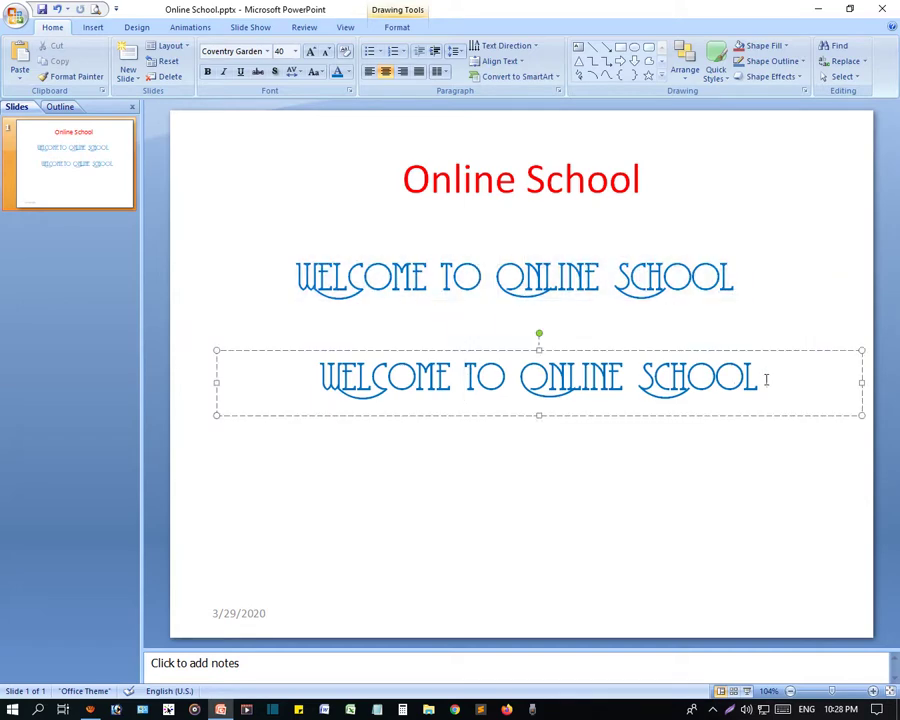
{"action": "left_click", "coordinate": [452, 376]}
{"action": "left_click", "coordinate": [606, 385]}
{"action": "double_click", "coordinate": [603, 390]}
{"action": "left_click", "coordinate": [457, 413]}
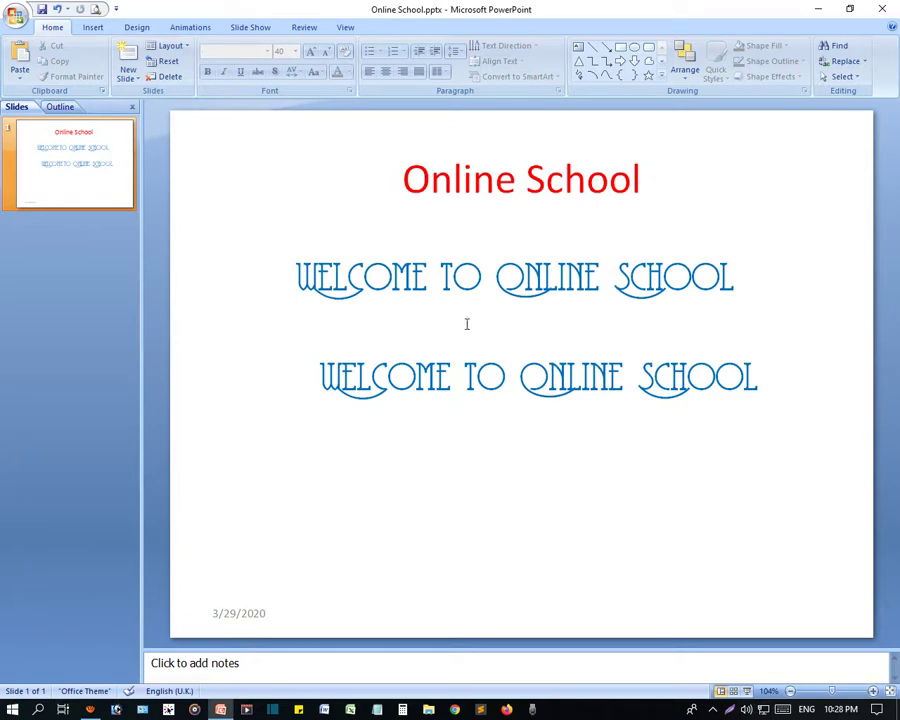
{"action": "left_click", "coordinate": [519, 289]}
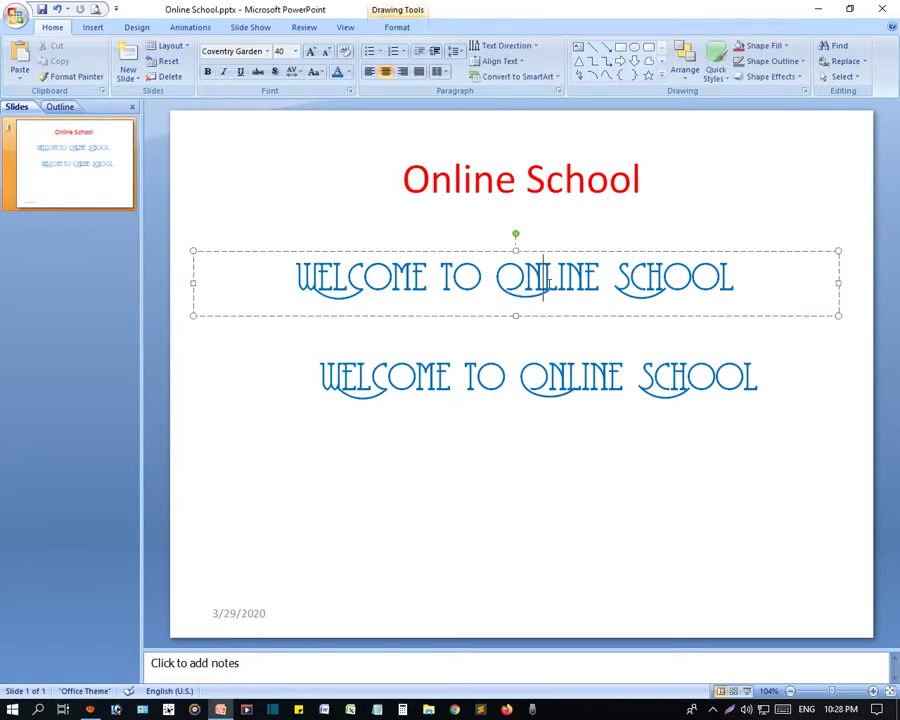
{"action": "left_click_drag", "start_coordinate": [759, 281], "coordinate": [376, 280]}
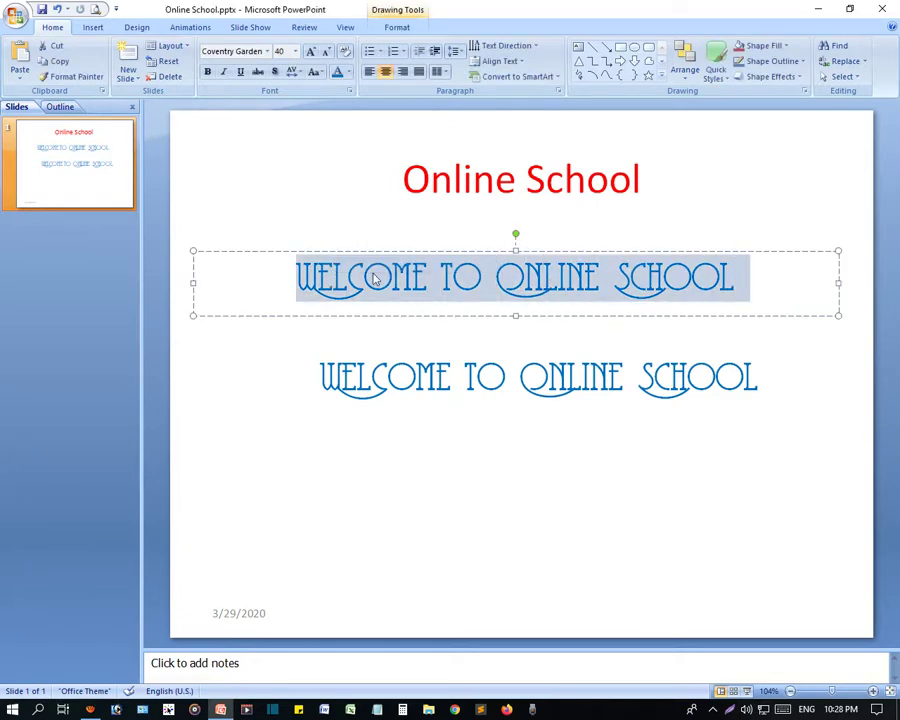
{"action": "right_click", "coordinate": [376, 280]}
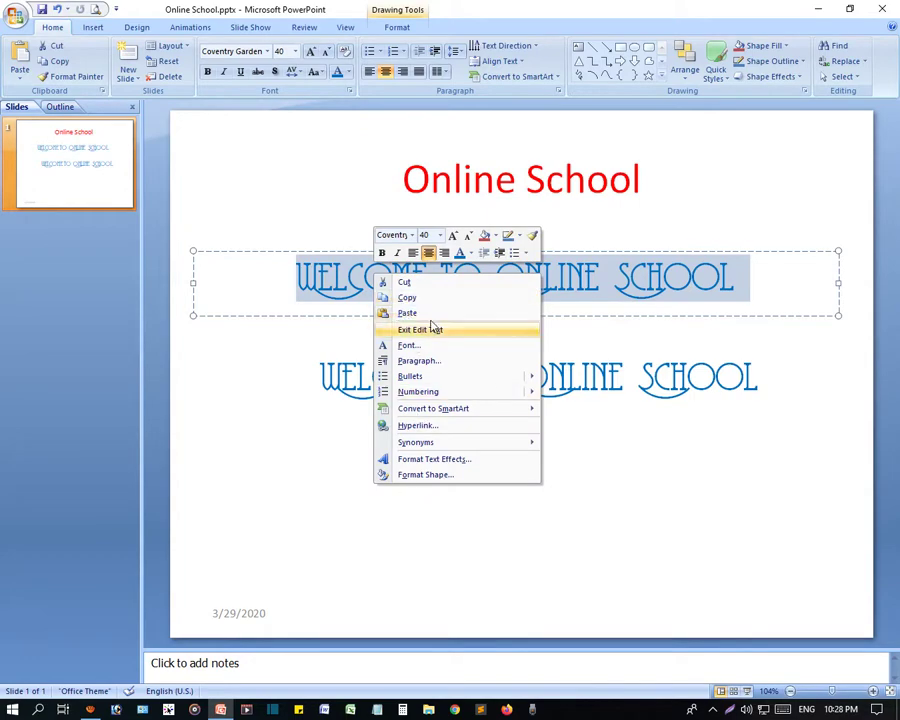
{"action": "left_click", "coordinate": [410, 297]}
{"action": "right_click", "coordinate": [366, 522]}
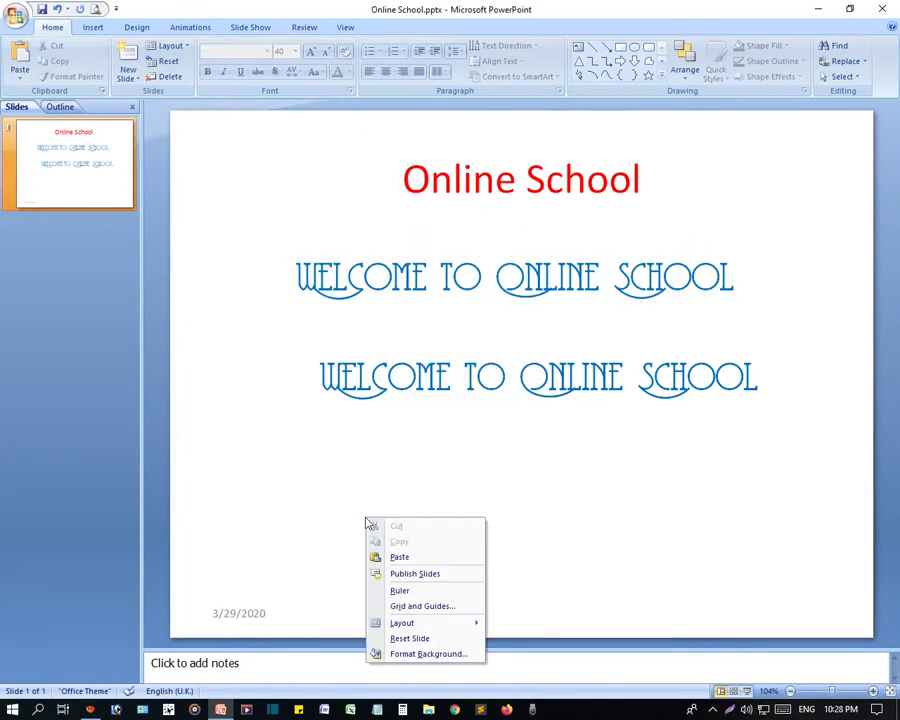
{"action": "left_click", "coordinate": [401, 556]}
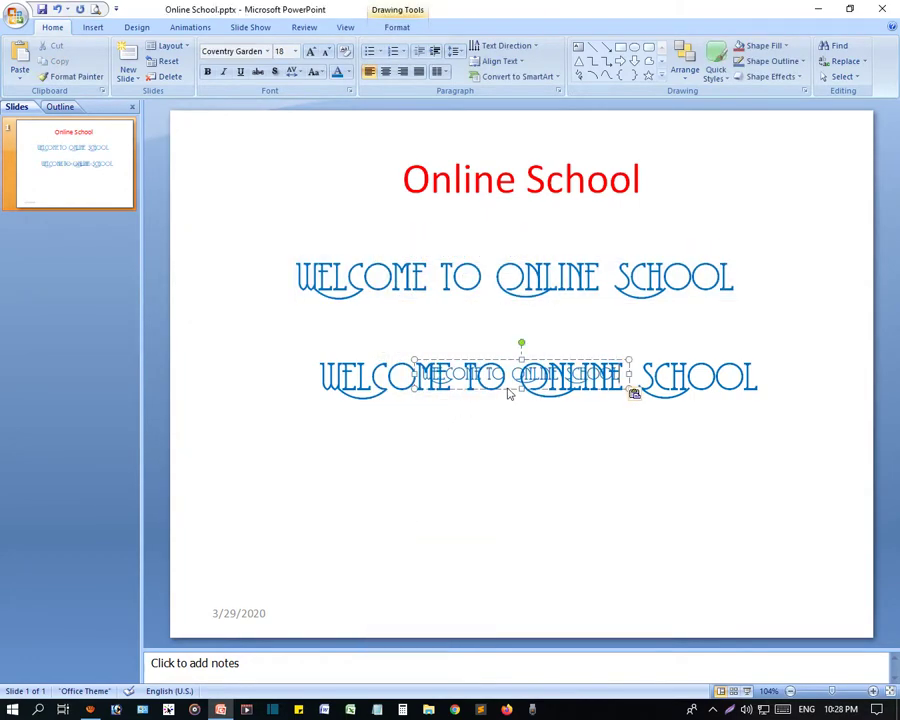
{"action": "left_click_drag", "start_coordinate": [508, 393], "coordinate": [490, 526]}
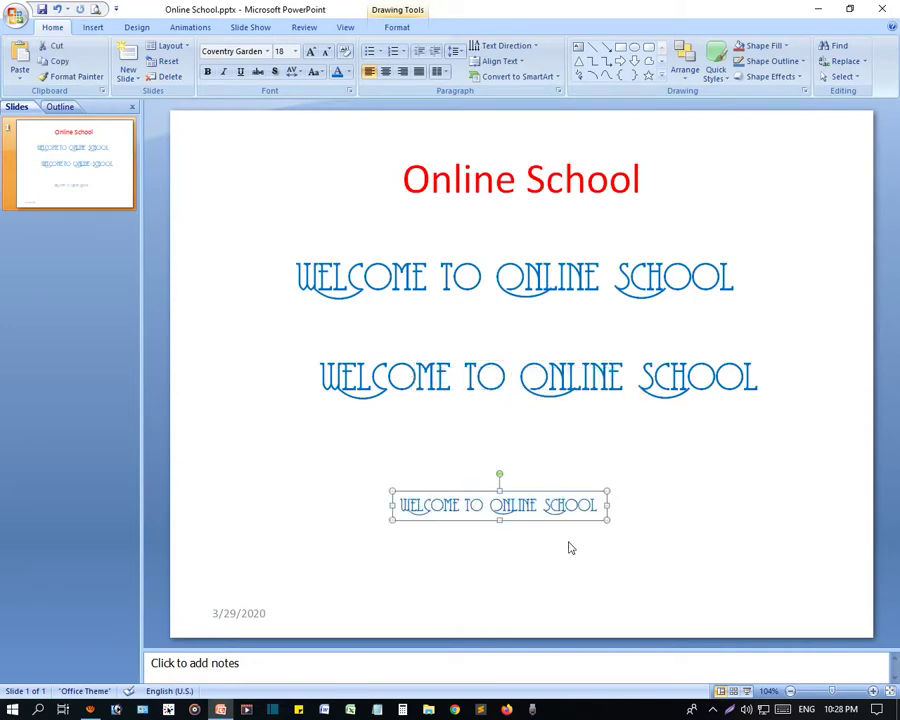
{"action": "key", "text": "Delete"}
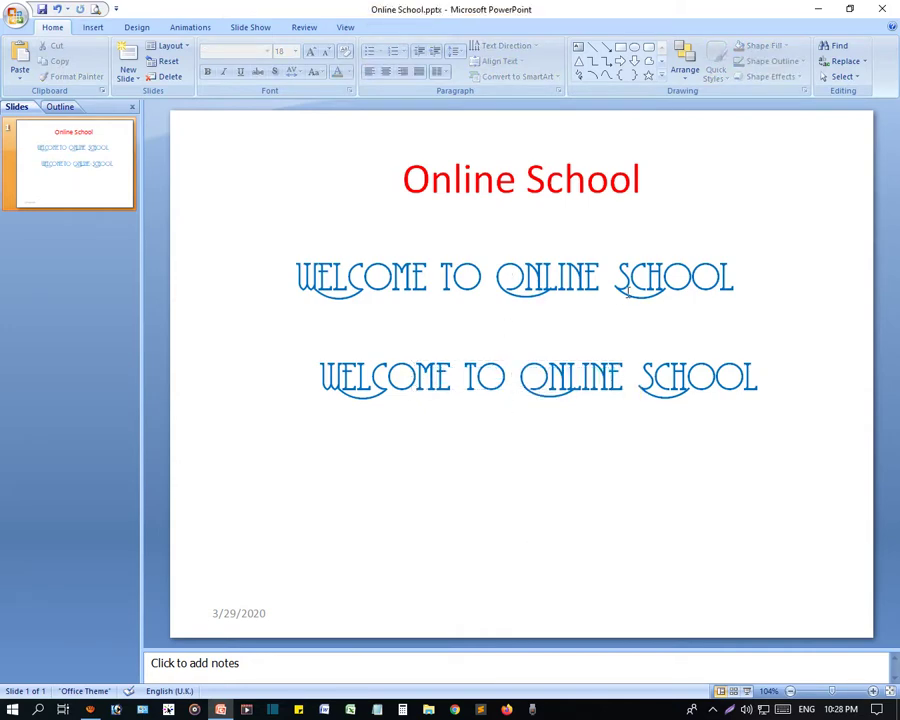
{"action": "left_click", "coordinate": [629, 289]}
{"action": "mouse_move", "coordinate": [755, 281]}
{"action": "left_mouse_down"}
{"action": "mouse_move", "coordinate": [422, 305]}
{"action": "mouse_move", "coordinate": [350, 295]}
{"action": "left_mouse_up"}
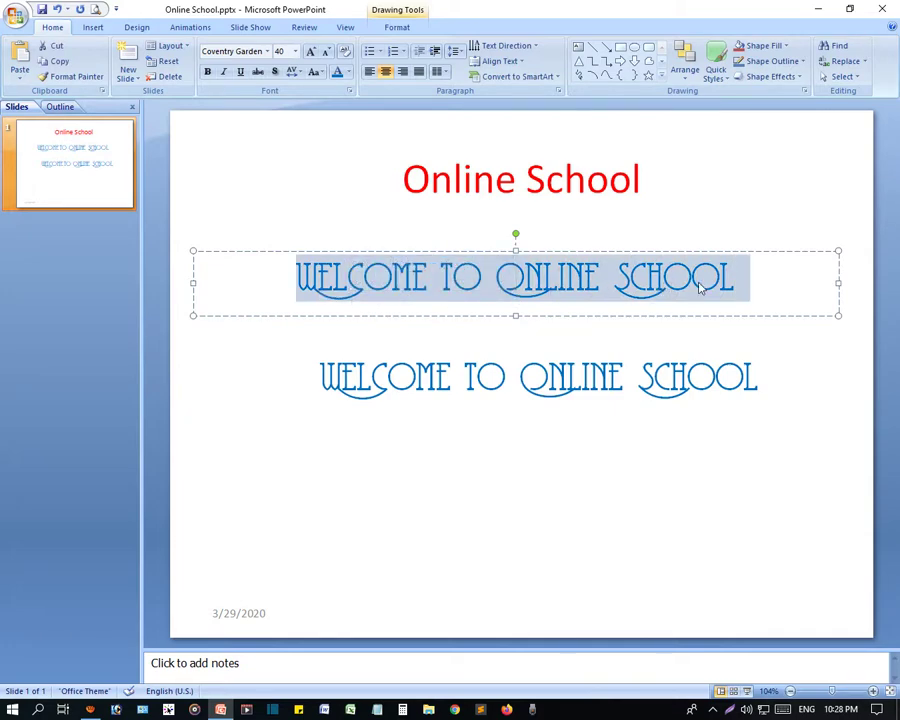
Copy the welcome text and paste it as a PNG picture through Paste Special.
{"action": "left_click", "coordinate": [60, 66]}
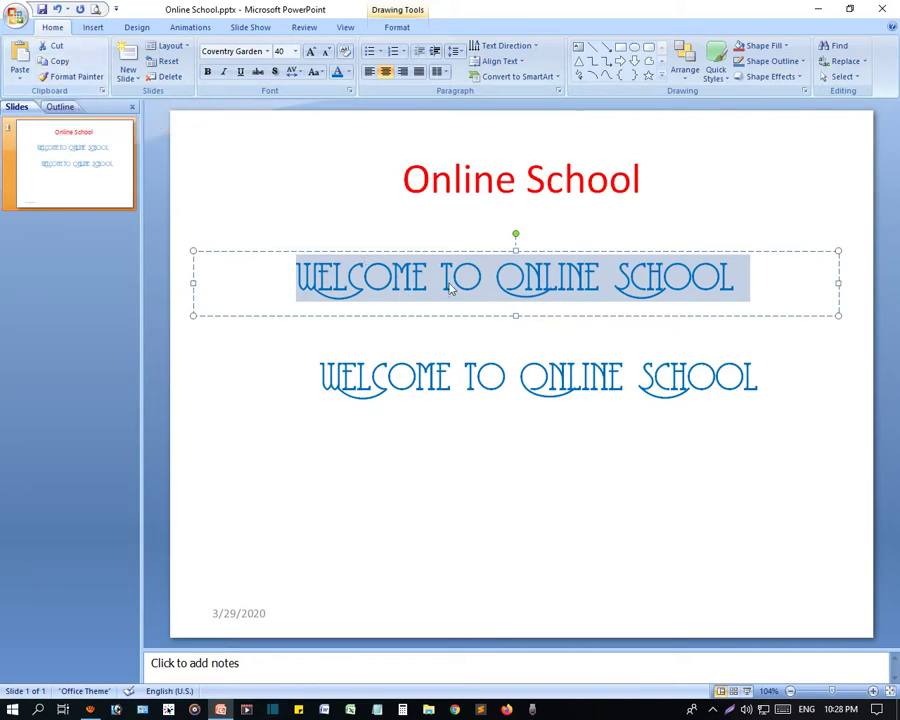
{"action": "left_click", "coordinate": [451, 501]}
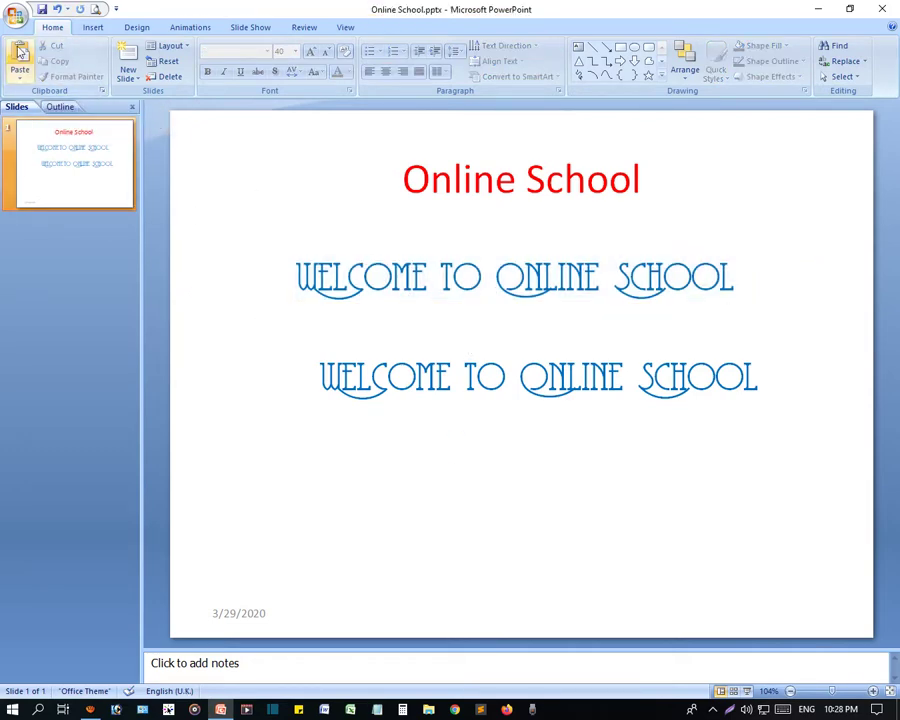
{"action": "left_click", "coordinate": [20, 78]}
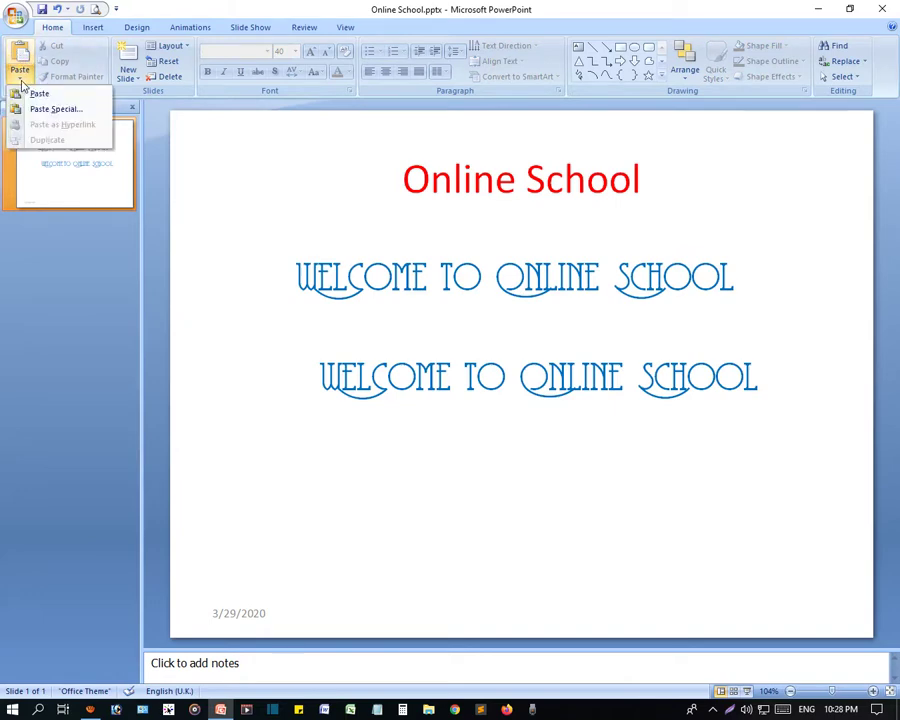
{"action": "left_click", "coordinate": [55, 108]}
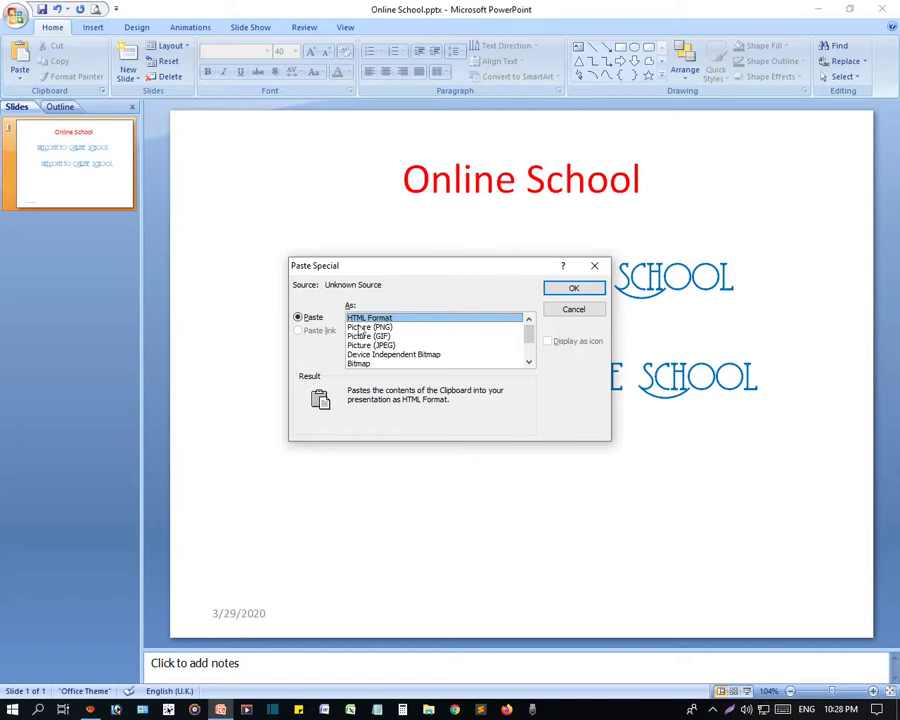
{"action": "left_click", "coordinate": [379, 327]}
{"action": "left_click", "coordinate": [368, 337]}
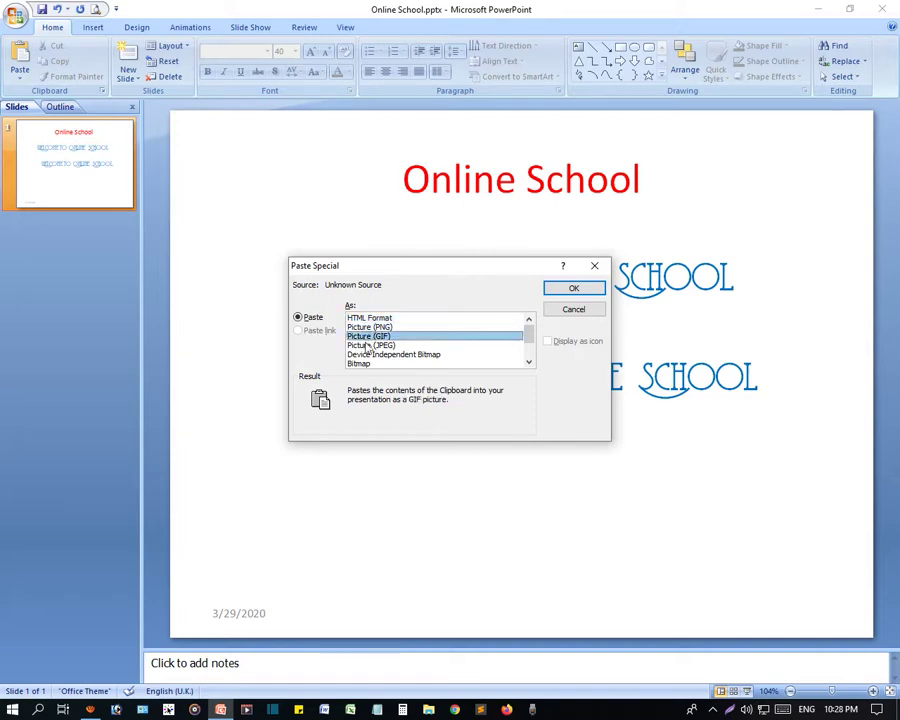
{"action": "left_click", "coordinate": [369, 329]}
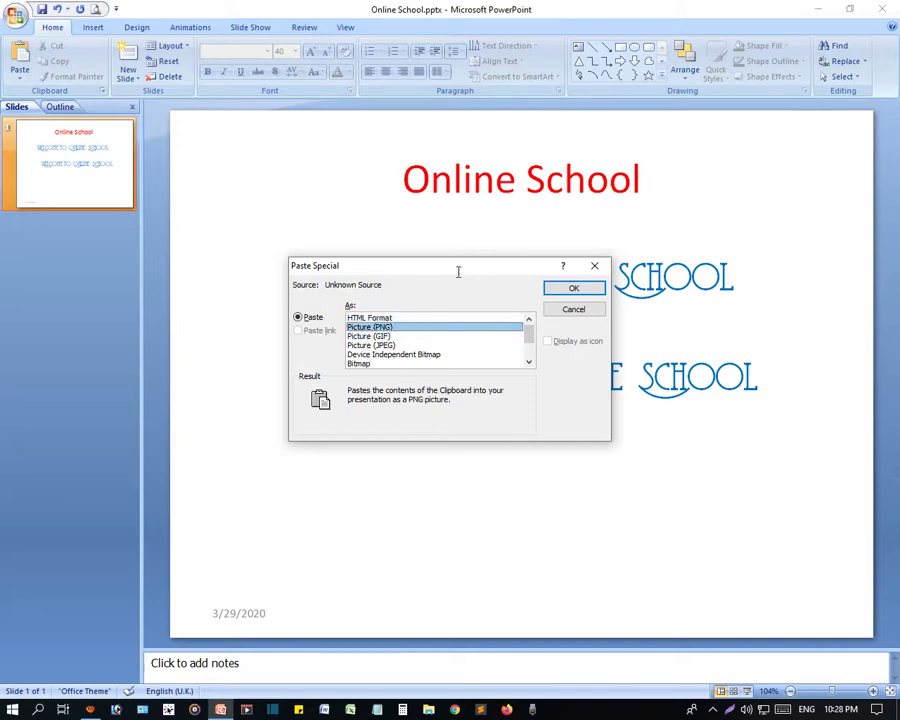
{"action": "left_click", "coordinate": [369, 337]}
{"action": "left_click", "coordinate": [573, 289]}
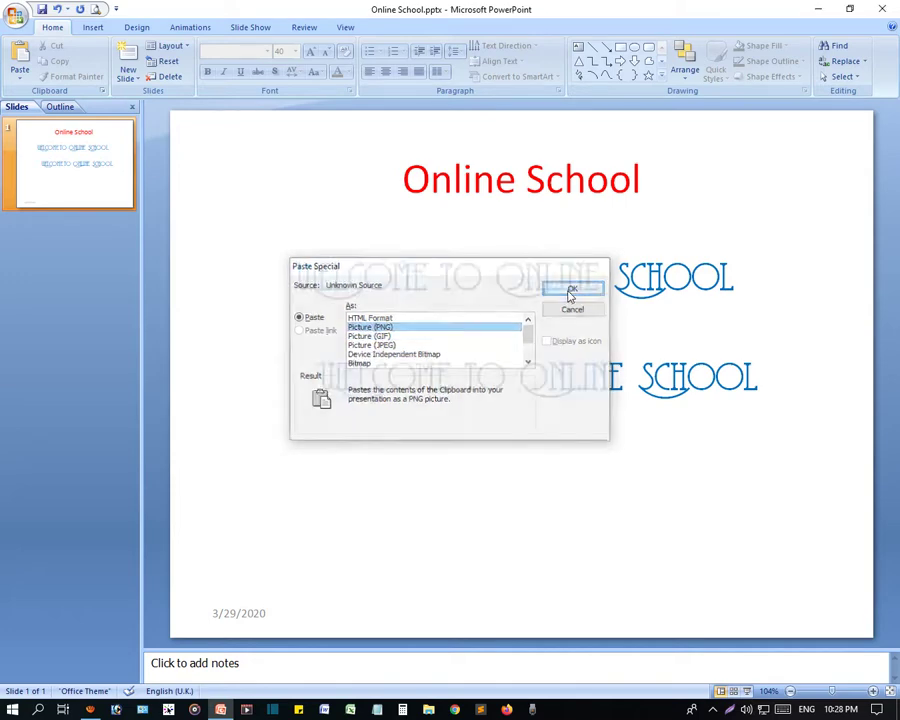
Move the pasted welcome picture lower, then select it and delete it.
{"action": "left_click_drag", "start_coordinate": [519, 397], "coordinate": [524, 503]}
{"action": "left_click", "coordinate": [581, 571]}
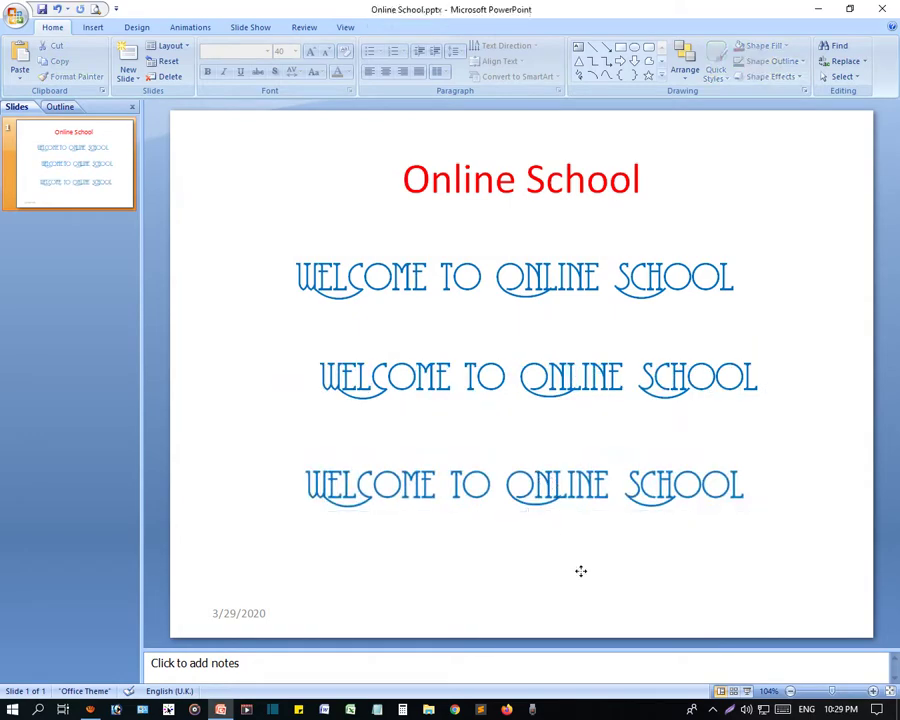
{"action": "left_click", "coordinate": [577, 494]}
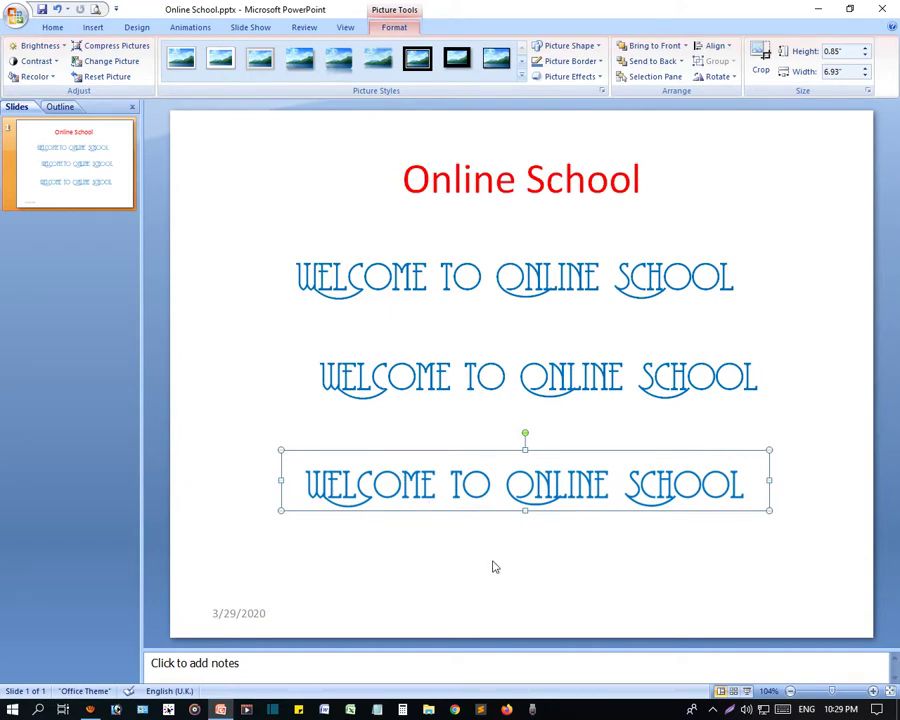
{"action": "key", "text": "Delete"}
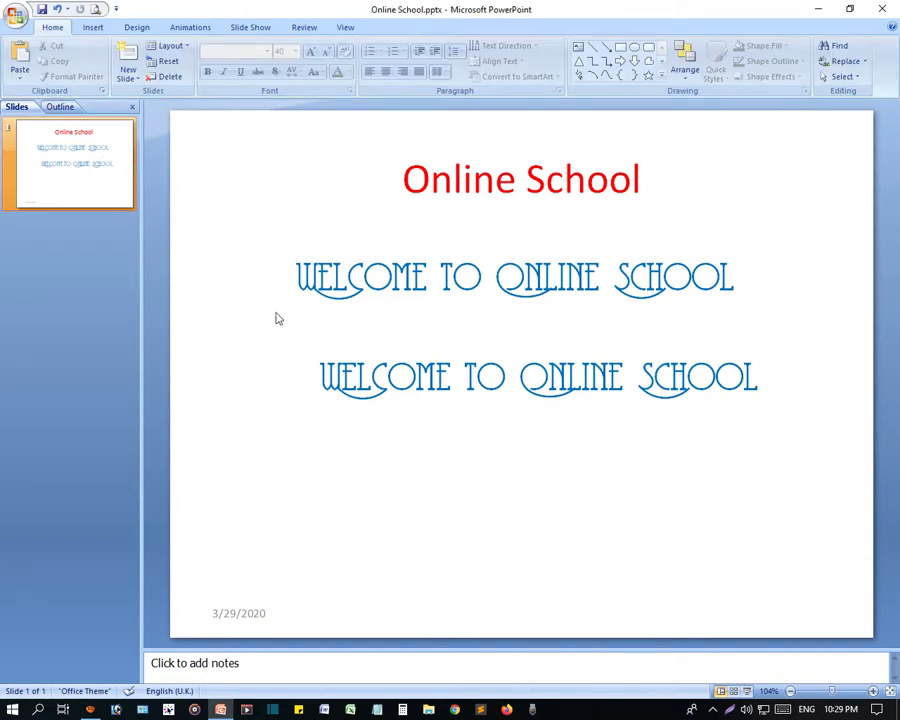
{"action": "left_click", "coordinate": [20, 72]}
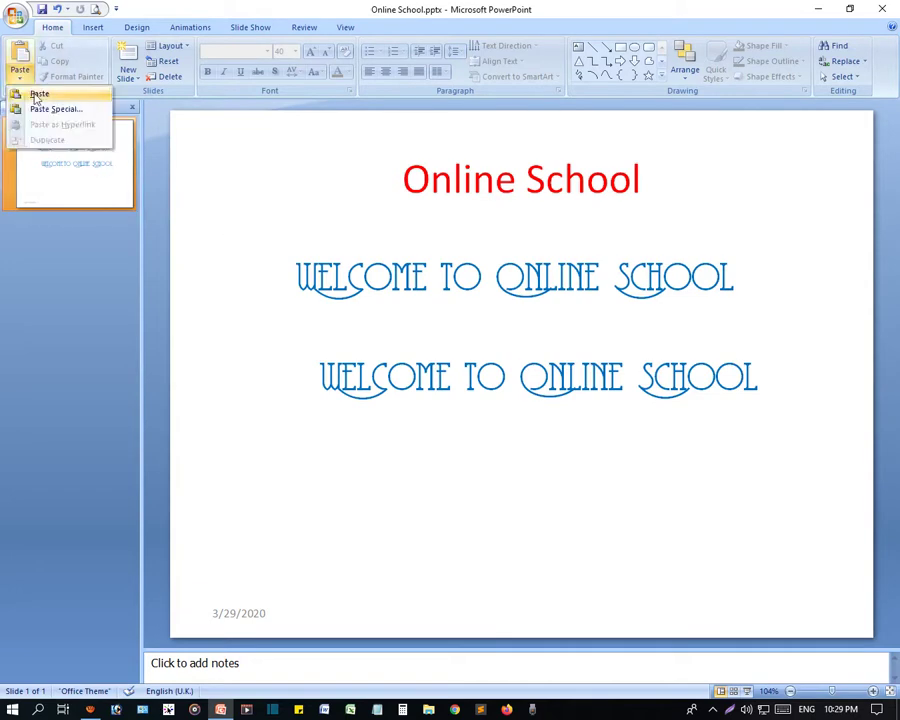
{"action": "left_click", "coordinate": [56, 108]}
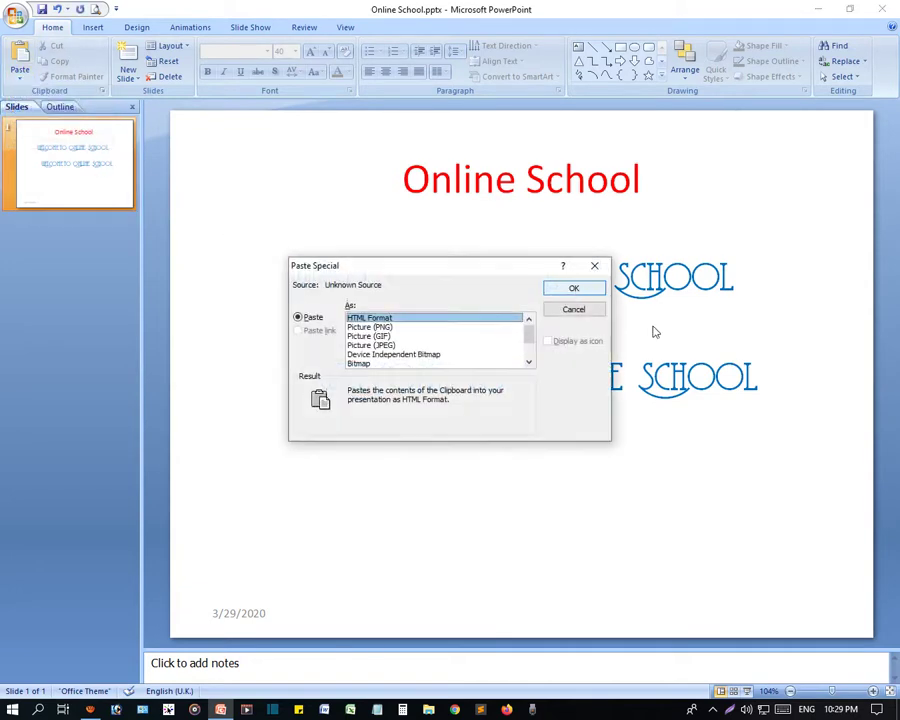
{"action": "left_click", "coordinate": [370, 336]}
{"action": "scroll", "coordinate": [420, 352], "scroll_direction": "down", "scroll_amount": 2}
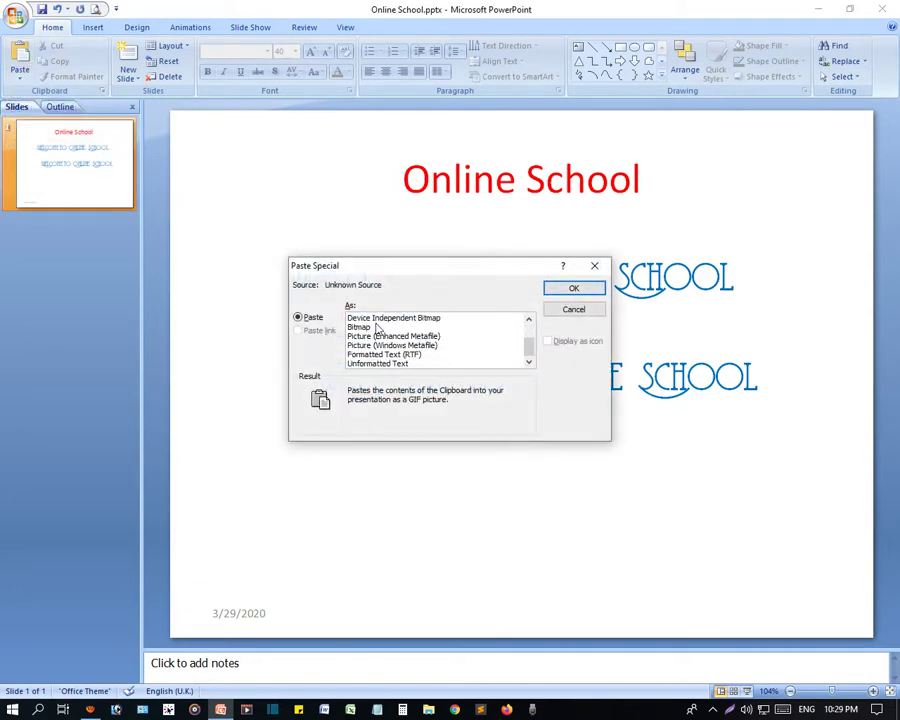
{"action": "left_click", "coordinate": [368, 345]}
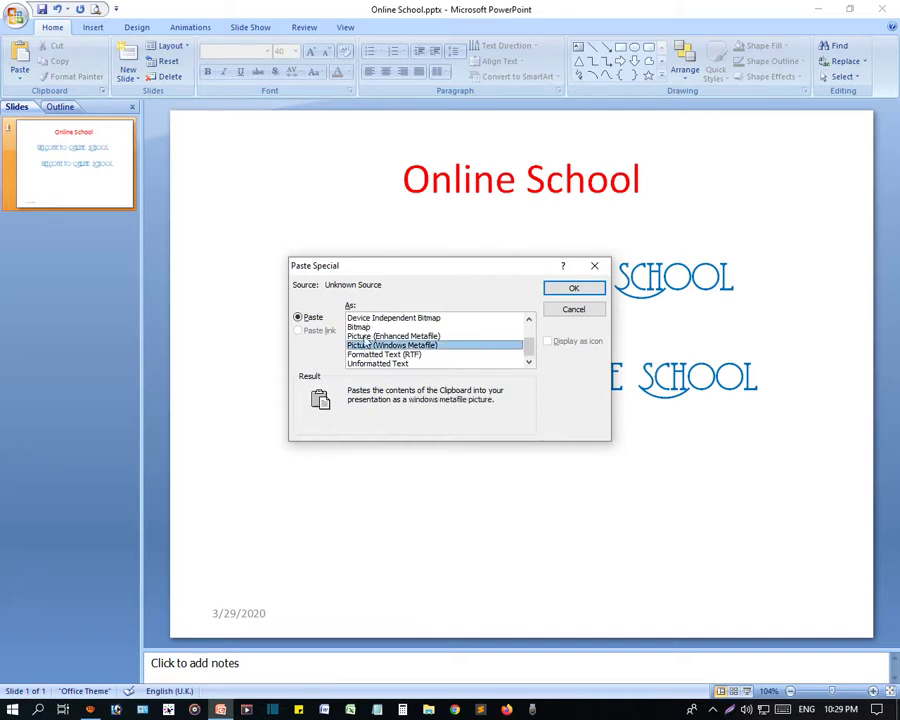
{"action": "scroll", "coordinate": [368, 340], "scroll_direction": "up", "scroll_amount": 3}
{"action": "left_click", "coordinate": [371, 327]}
{"action": "key", "text": "Up"}
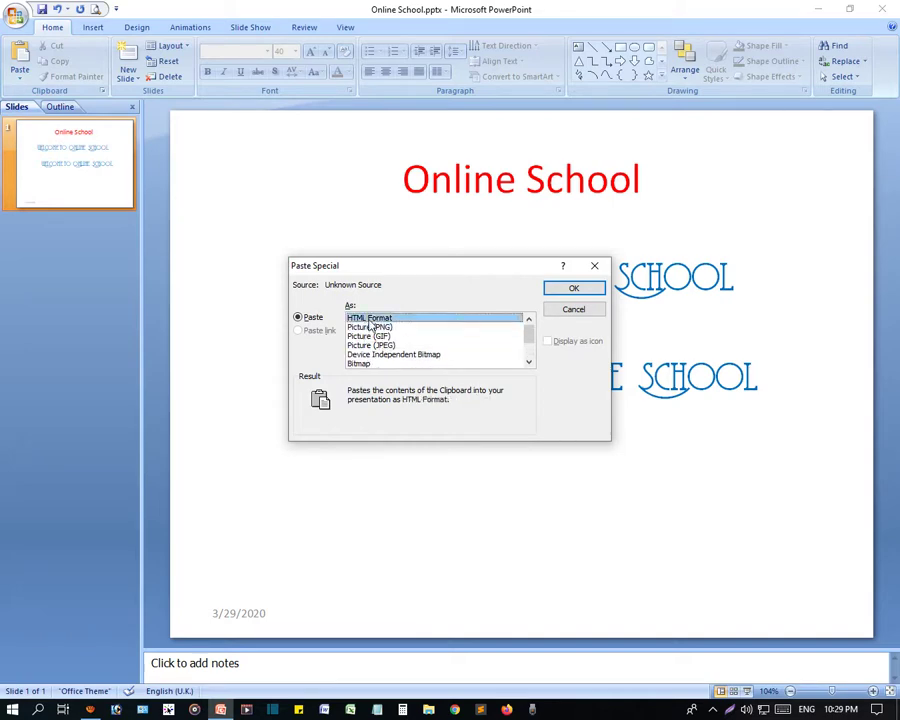
{"action": "left_click", "coordinate": [576, 288]}
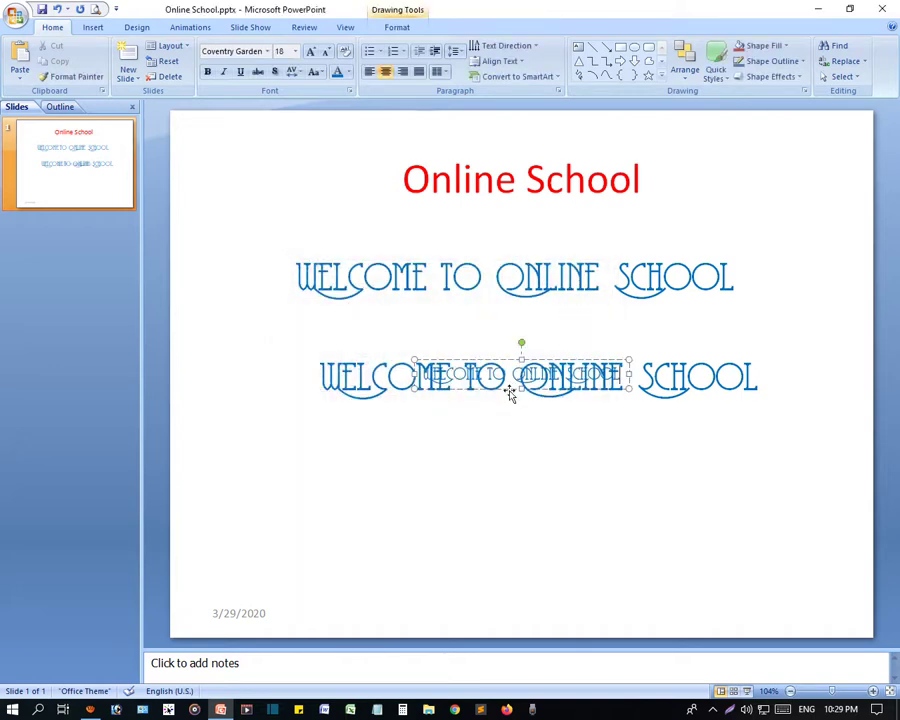
{"action": "left_click_drag", "start_coordinate": [510, 393], "coordinate": [511, 503]}
{"action": "left_click", "coordinate": [598, 538]}
{"action": "left_click", "coordinate": [576, 484]}
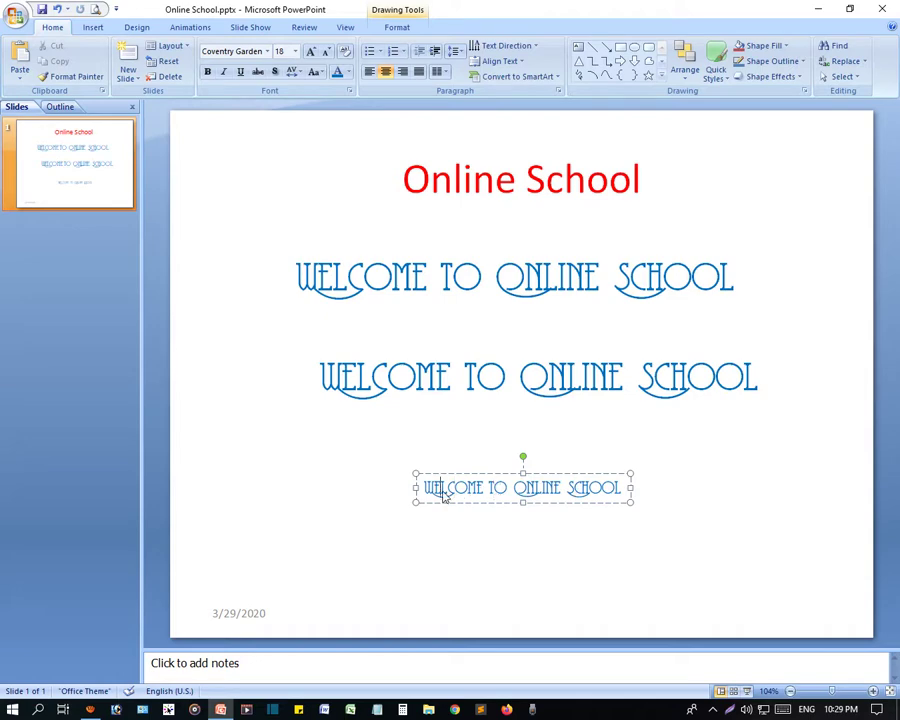
{"action": "left_click", "coordinate": [588, 564]}
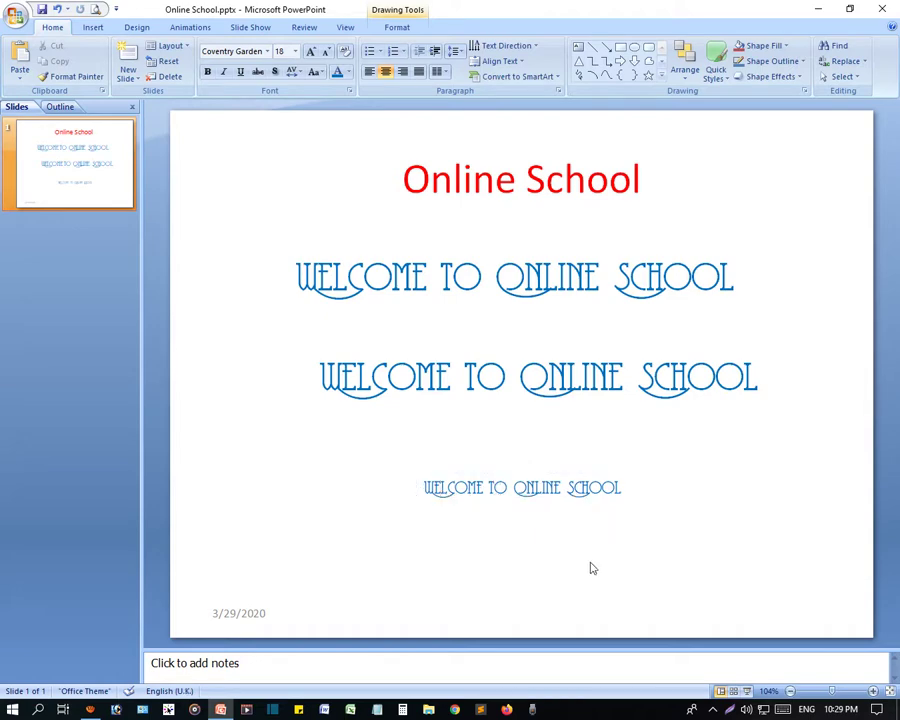
{"action": "left_click", "coordinate": [569, 503]}
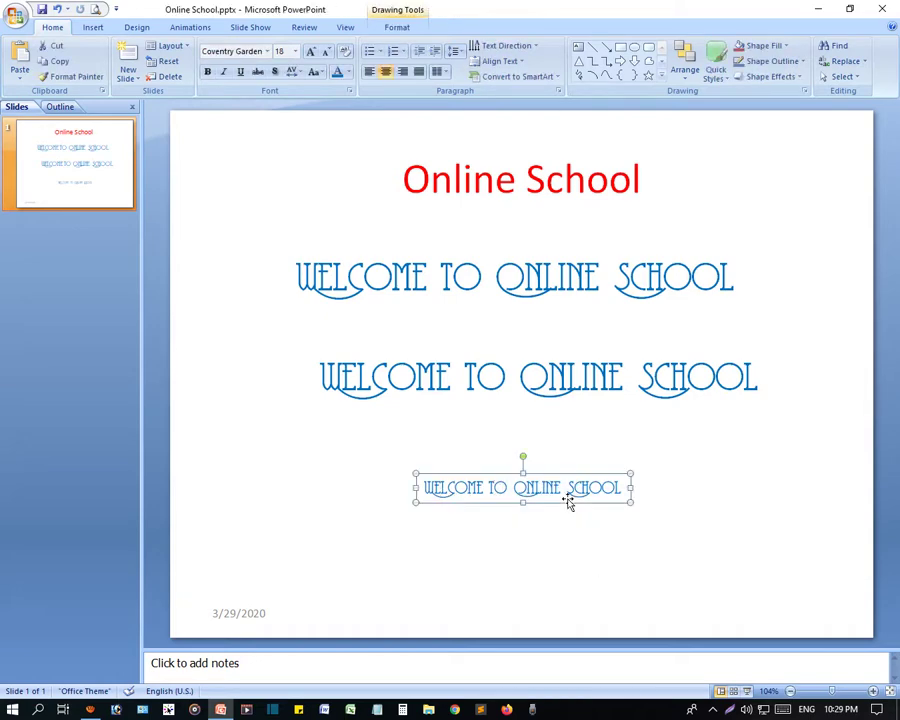
{"action": "key", "text": "Delete"}
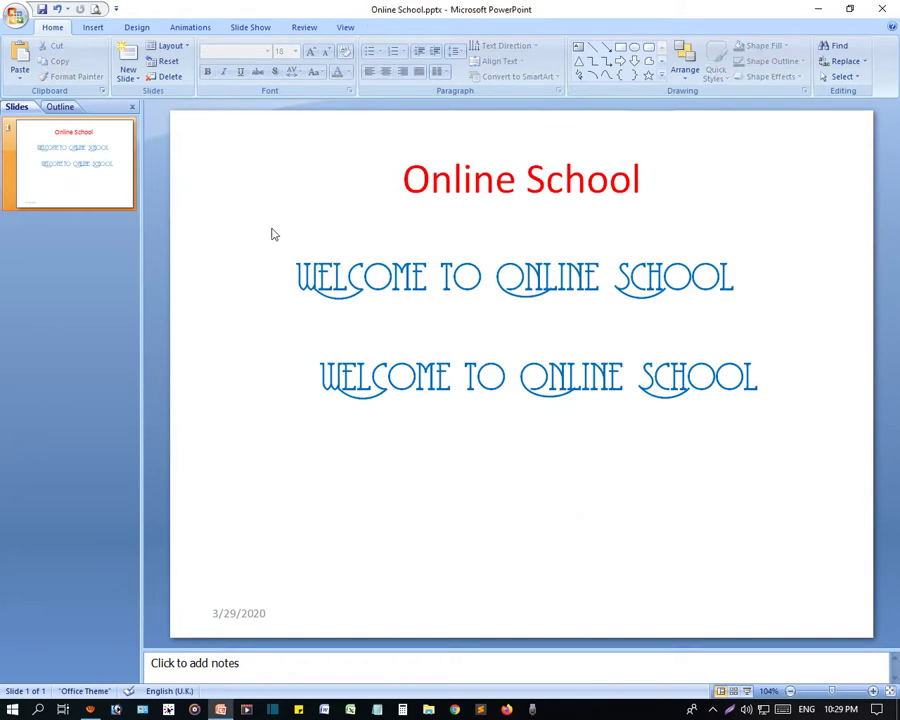
{"action": "left_click", "coordinate": [451, 268]}
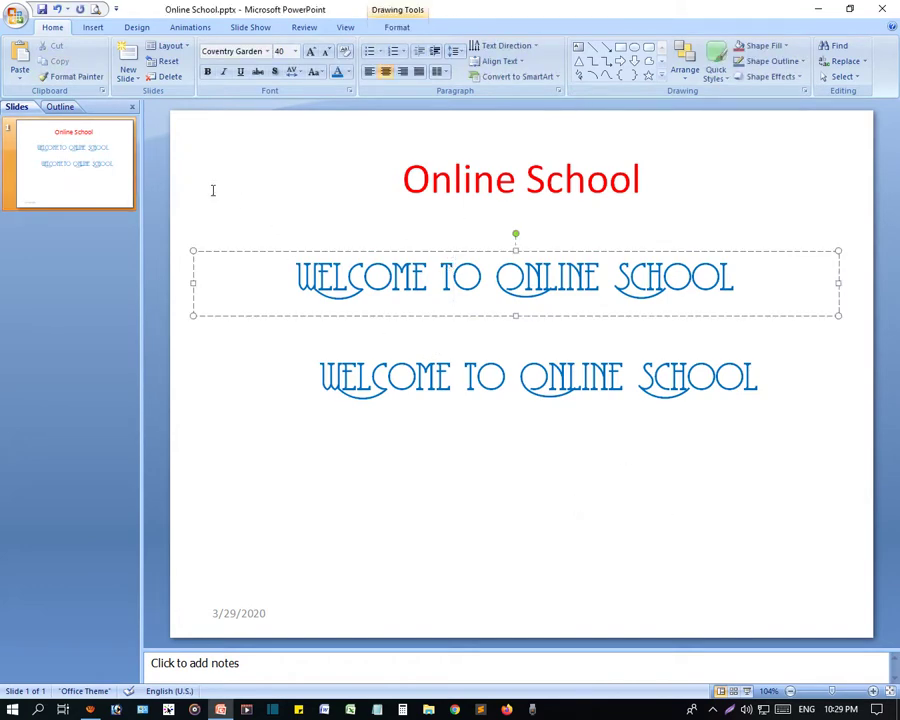
Check the font and size lists, keeping 40 pt, and select the whole first welcome line.
{"action": "left_click", "coordinate": [267, 52]}
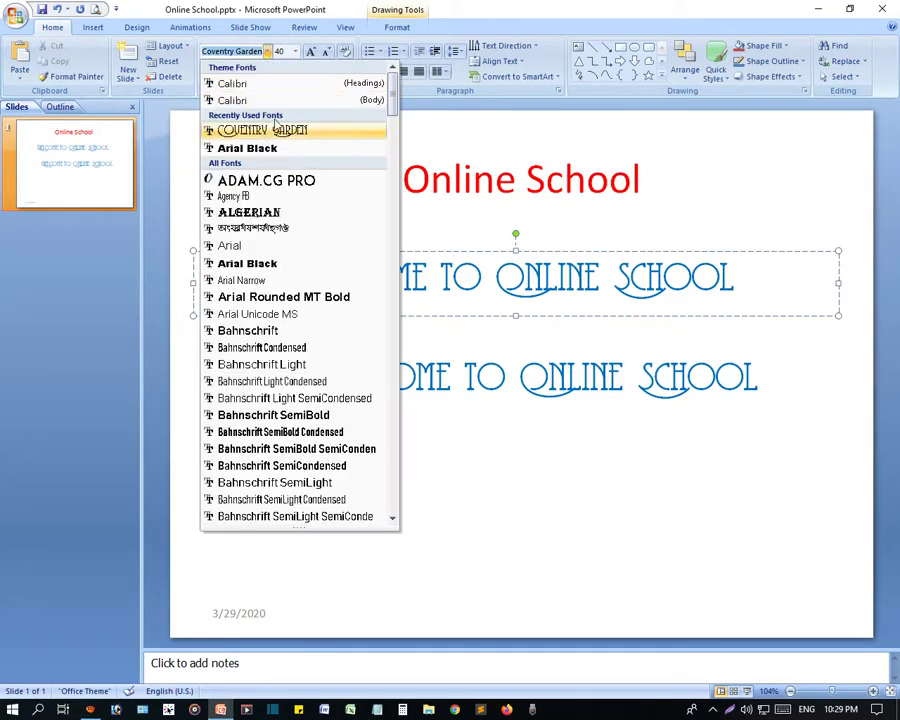
{"action": "left_click", "coordinate": [295, 52]}
{"action": "left_click", "coordinate": [295, 52]}
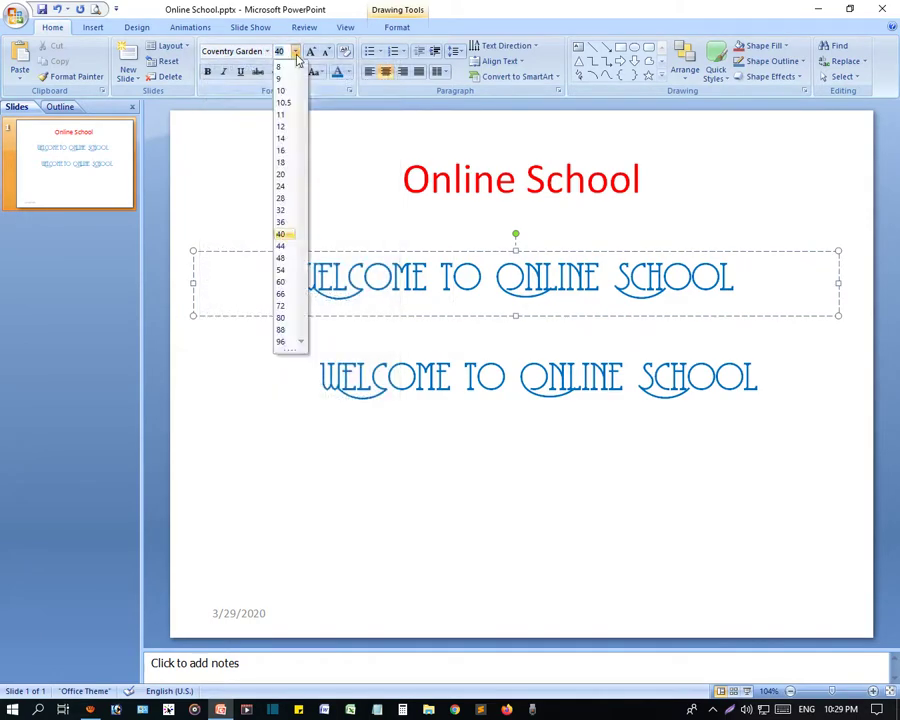
{"action": "left_click", "coordinate": [295, 52]}
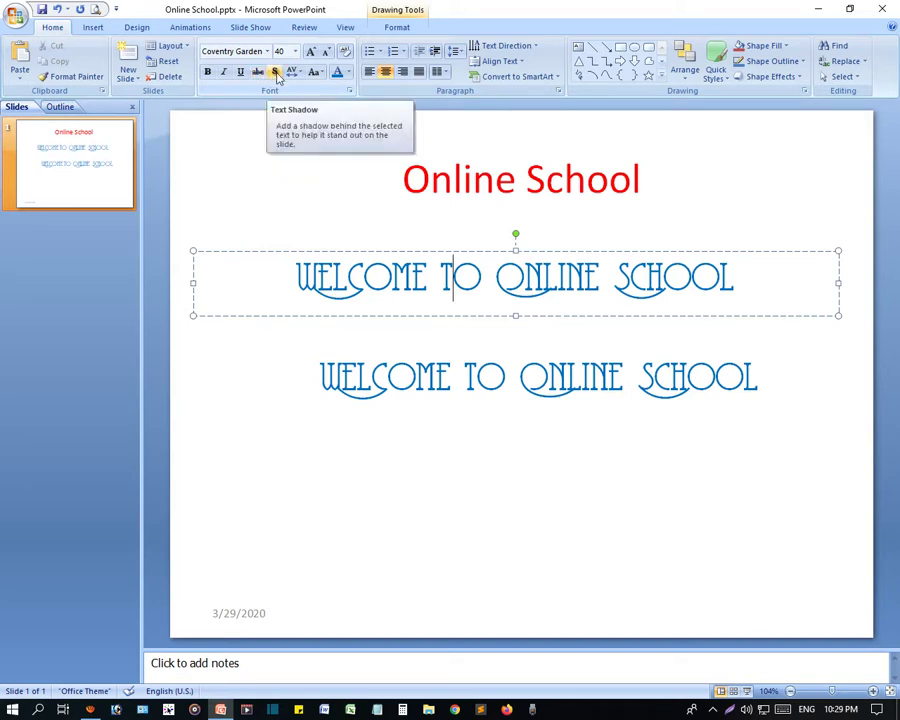
{"action": "double_click", "coordinate": [508, 285]}
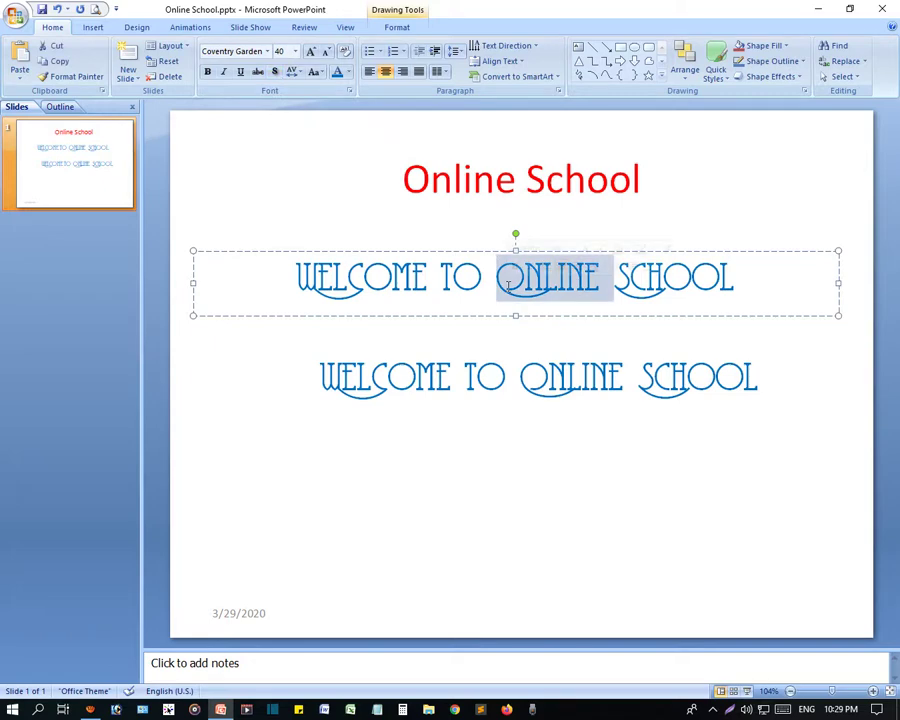
{"action": "triple_click", "coordinate": [466, 293]}
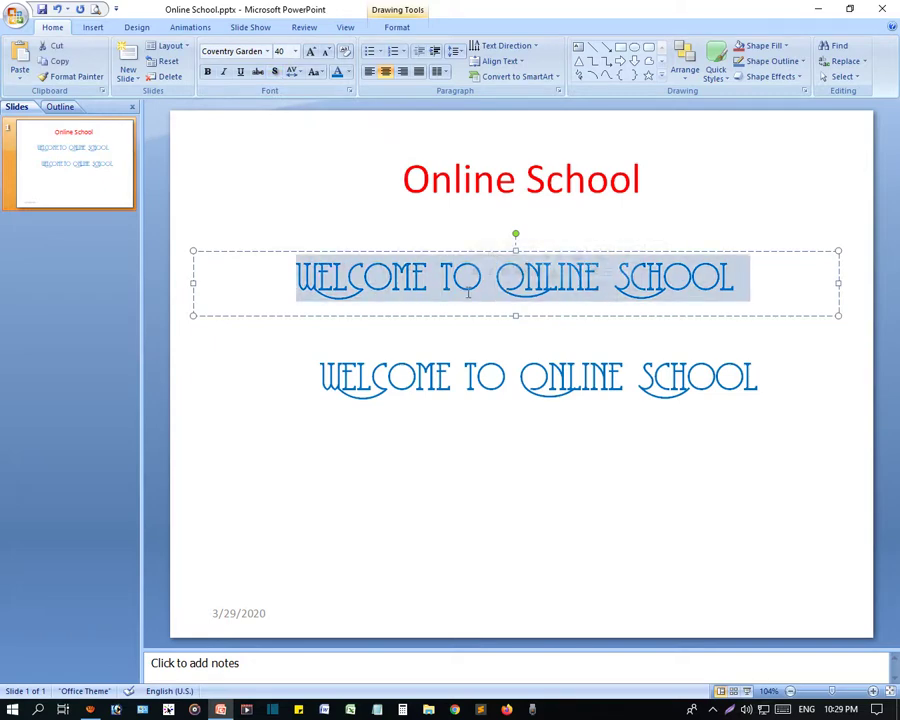
Add a text shadow to the first welcome line and grow it to 48 pt.
{"action": "left_click", "coordinate": [274, 72]}
{"action": "left_click", "coordinate": [292, 72]}
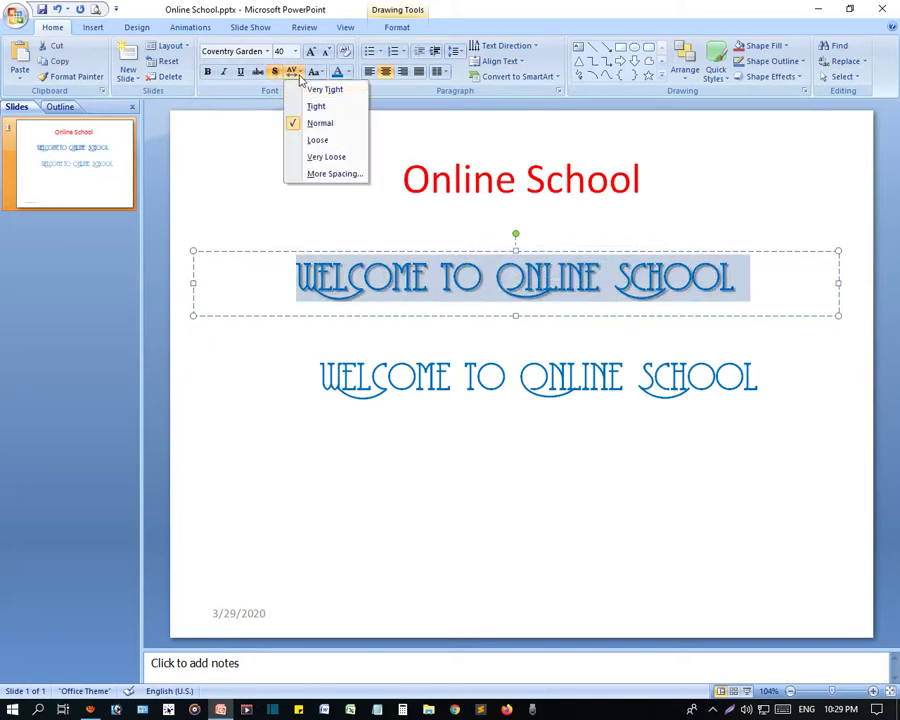
{"action": "left_click", "coordinate": [296, 76]}
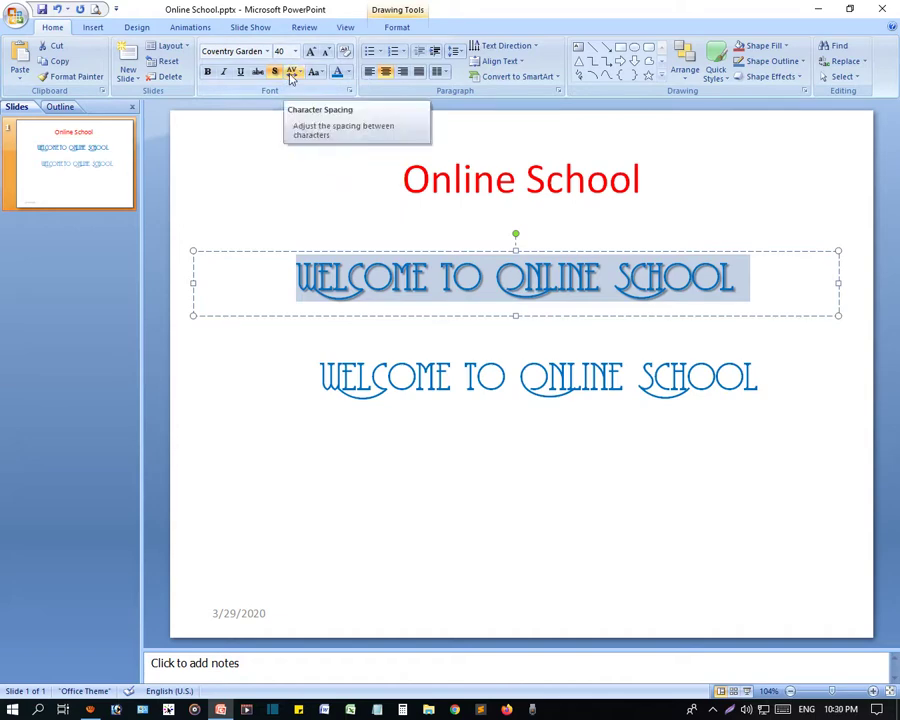
{"action": "left_click", "coordinate": [316, 74]}
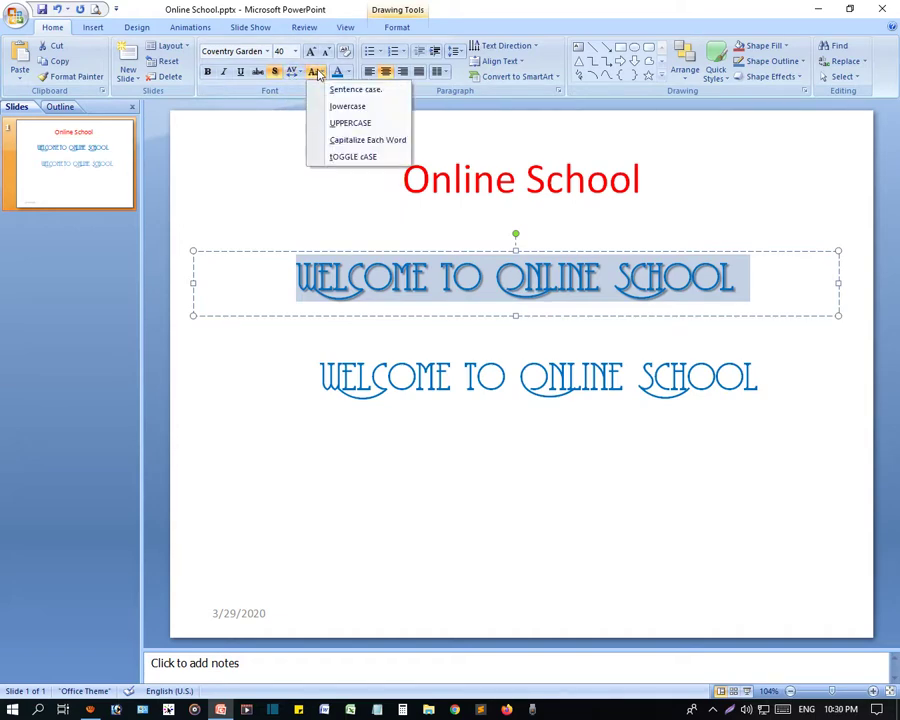
{"action": "left_click", "coordinate": [311, 52]}
{"action": "left_click", "coordinate": [311, 52]}
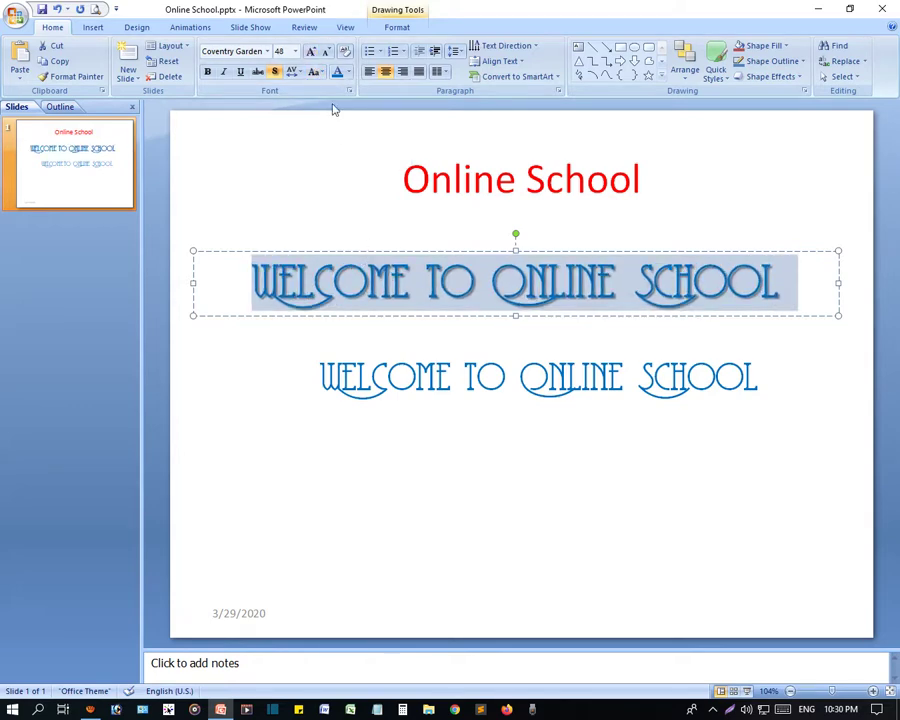
Strip the upper welcome line back to plain grey Calibri 32 'Welcome to Online School'.
{"action": "left_click", "coordinate": [347, 73]}
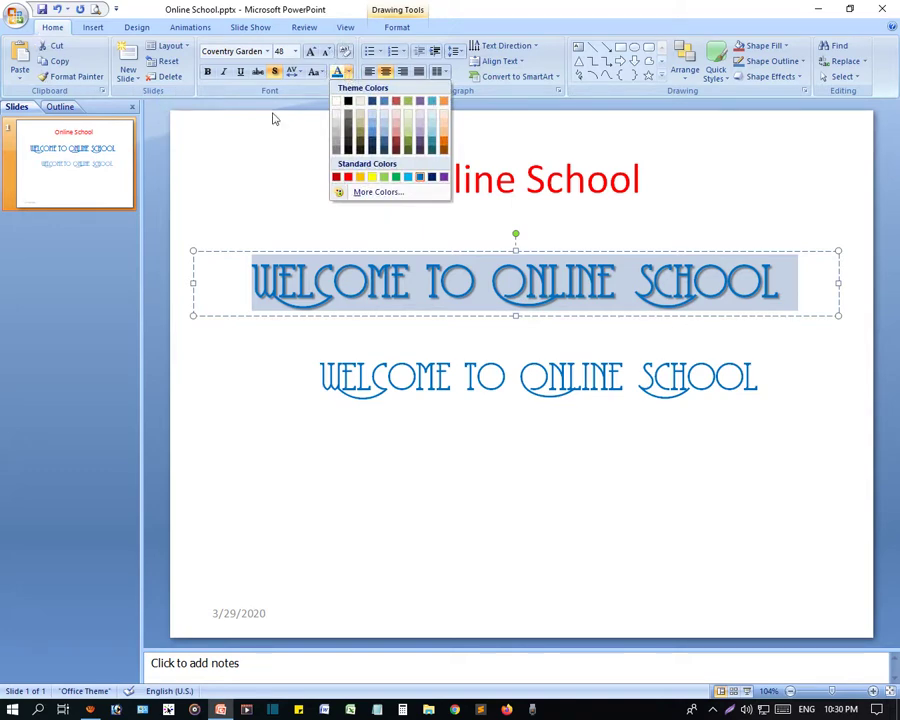
{"action": "left_click", "coordinate": [281, 174]}
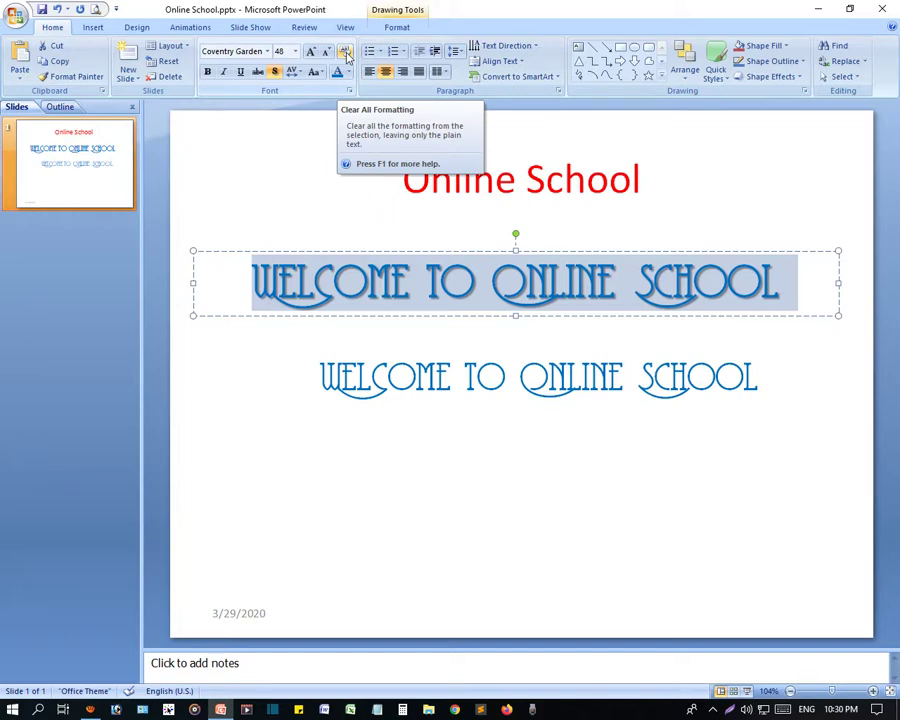
{"action": "left_click", "coordinate": [344, 63]}
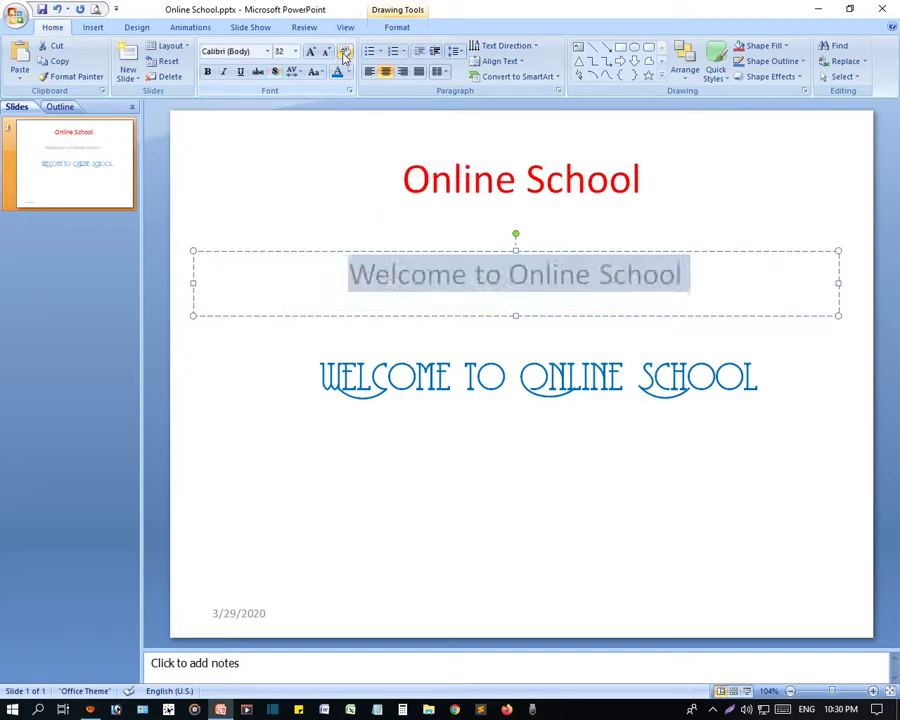
{"action": "left_click", "coordinate": [510, 274]}
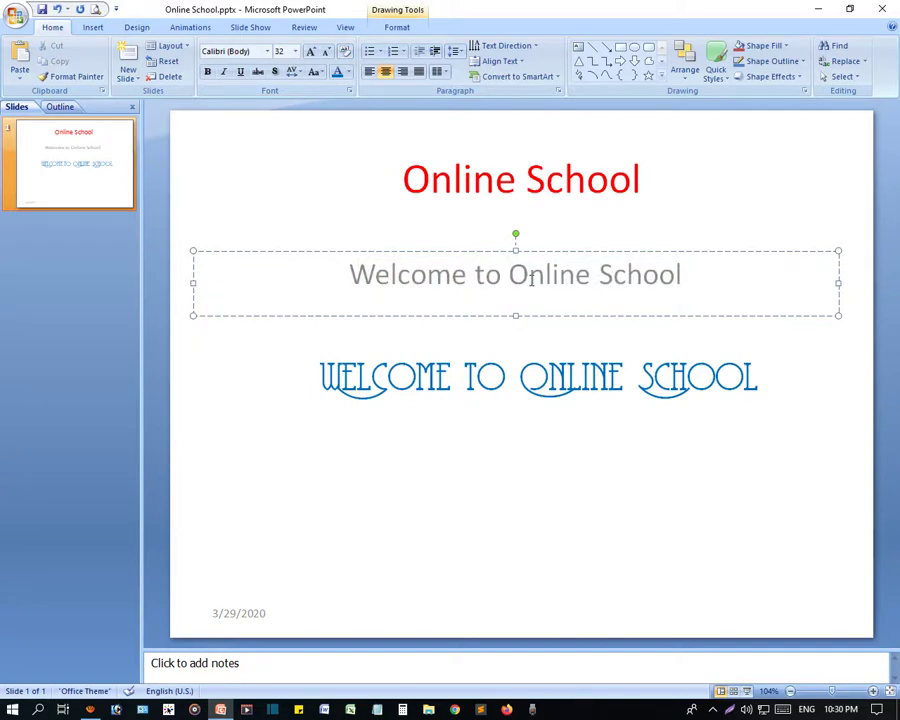